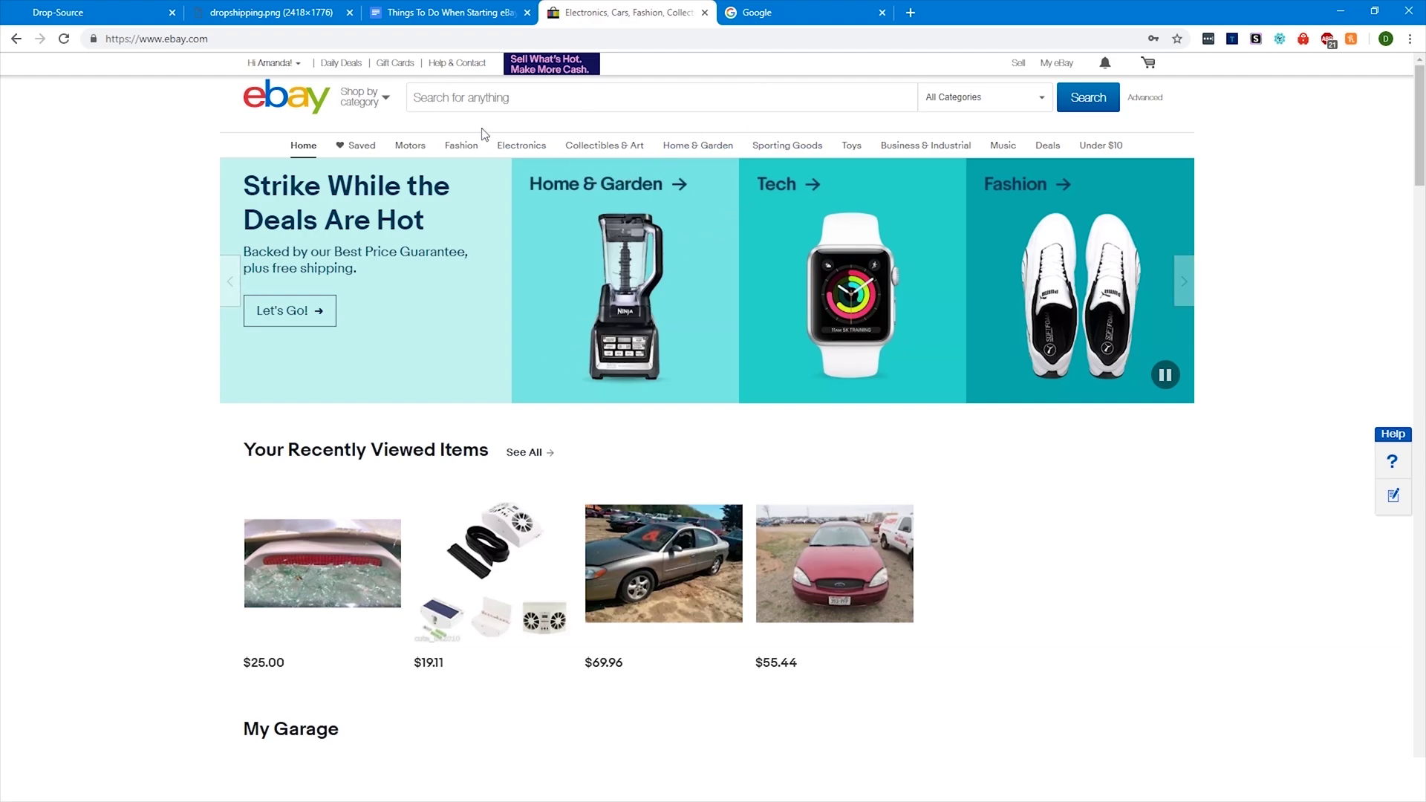
Step: Search eBay for 'dog bed'
{"action": "left_click", "coordinate": [447, 100]}
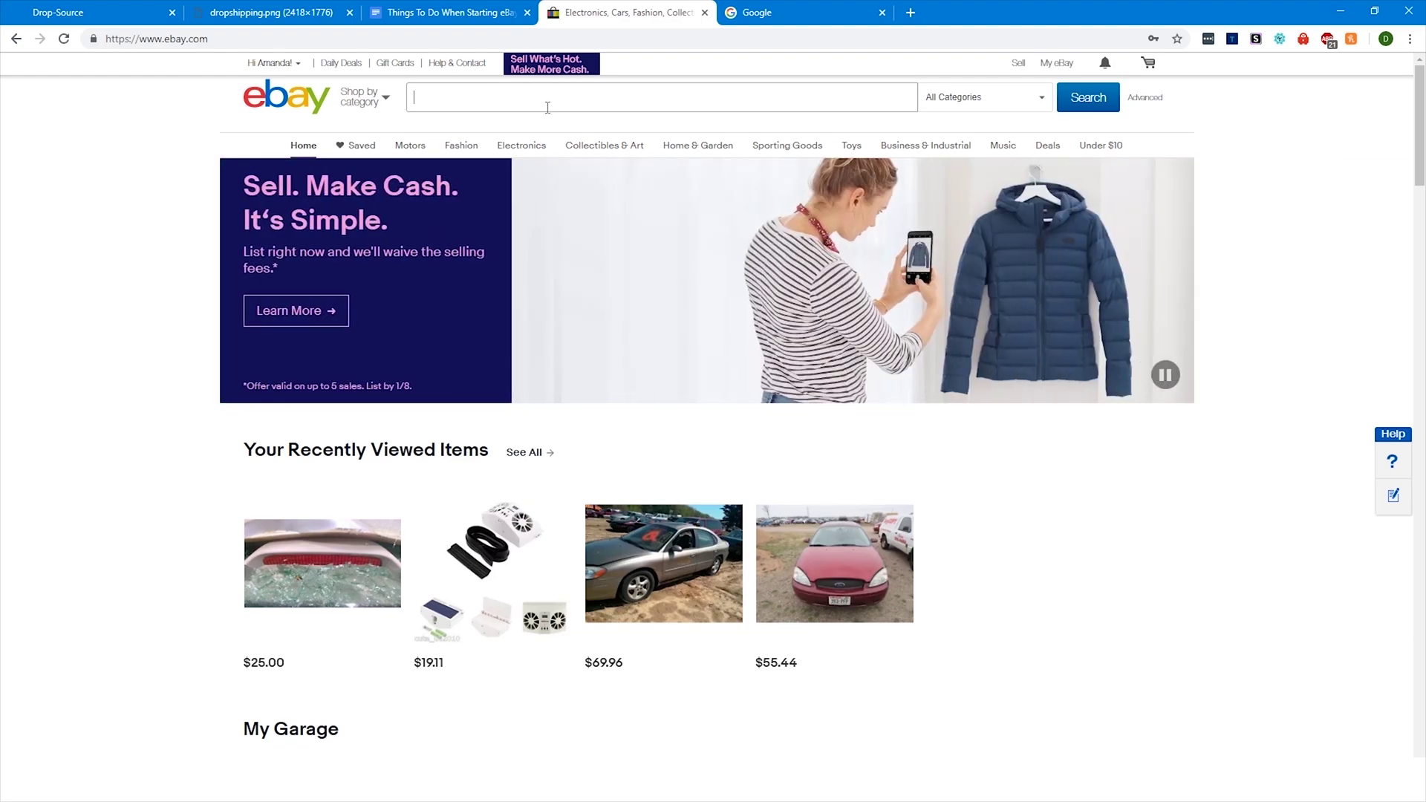
{"action": "type", "text": "dog bed"}
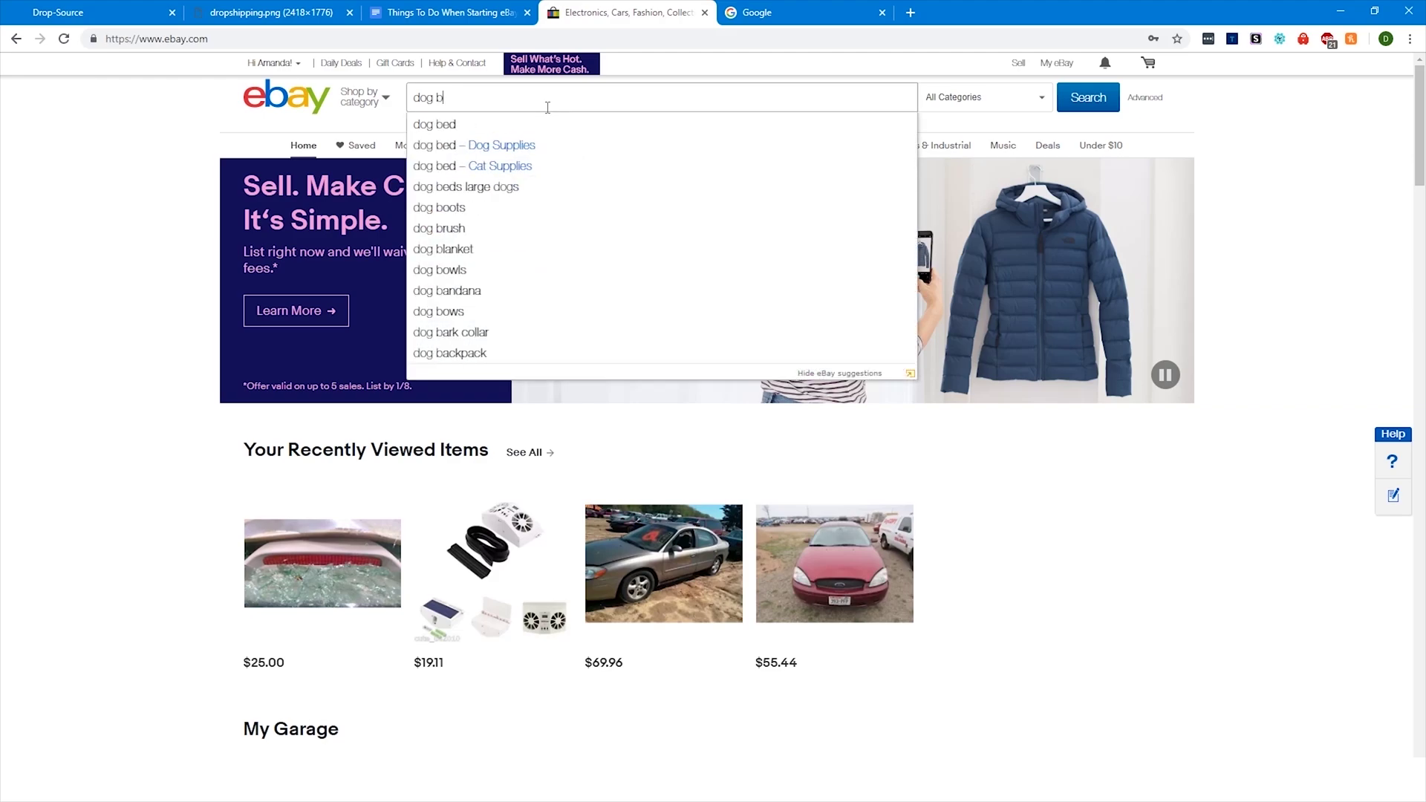
{"action": "key", "text": "Return"}
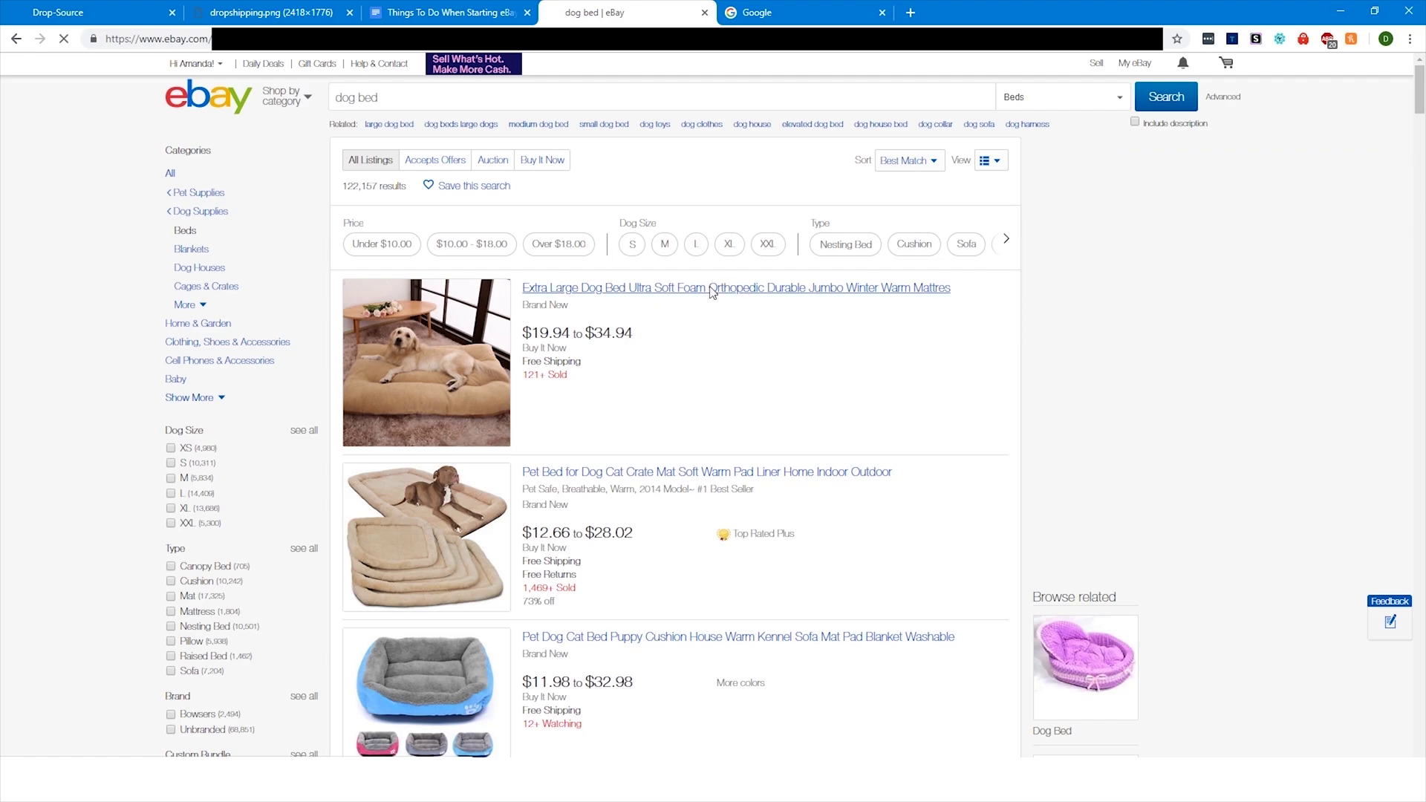
Step: Open the Extra Large Dog Bed Ultra Soft Foam listing and scroll down its page
{"action": "left_click", "coordinate": [747, 289]}
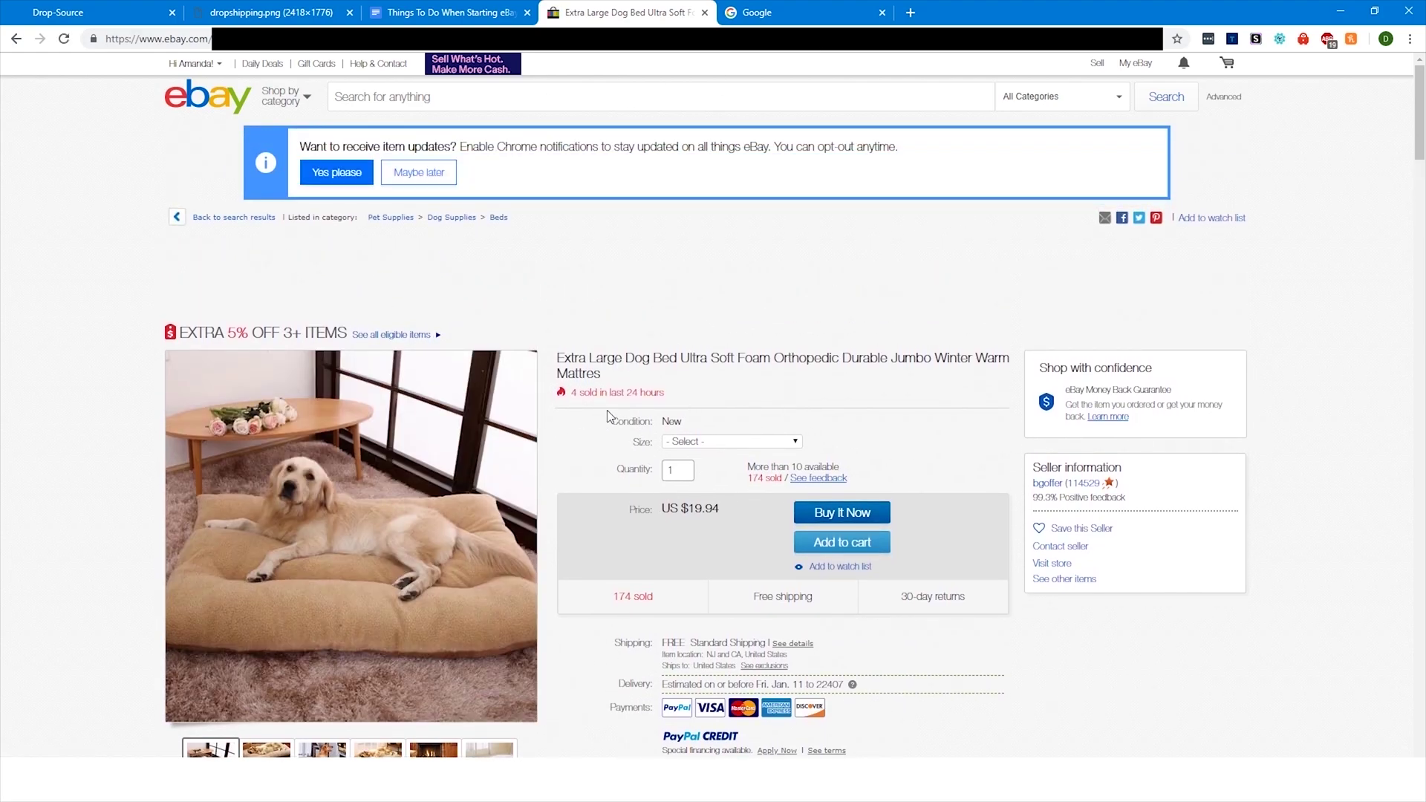
{"action": "scroll", "coordinate": [692, 387], "scroll_direction": "down", "scroll_amount": 2}
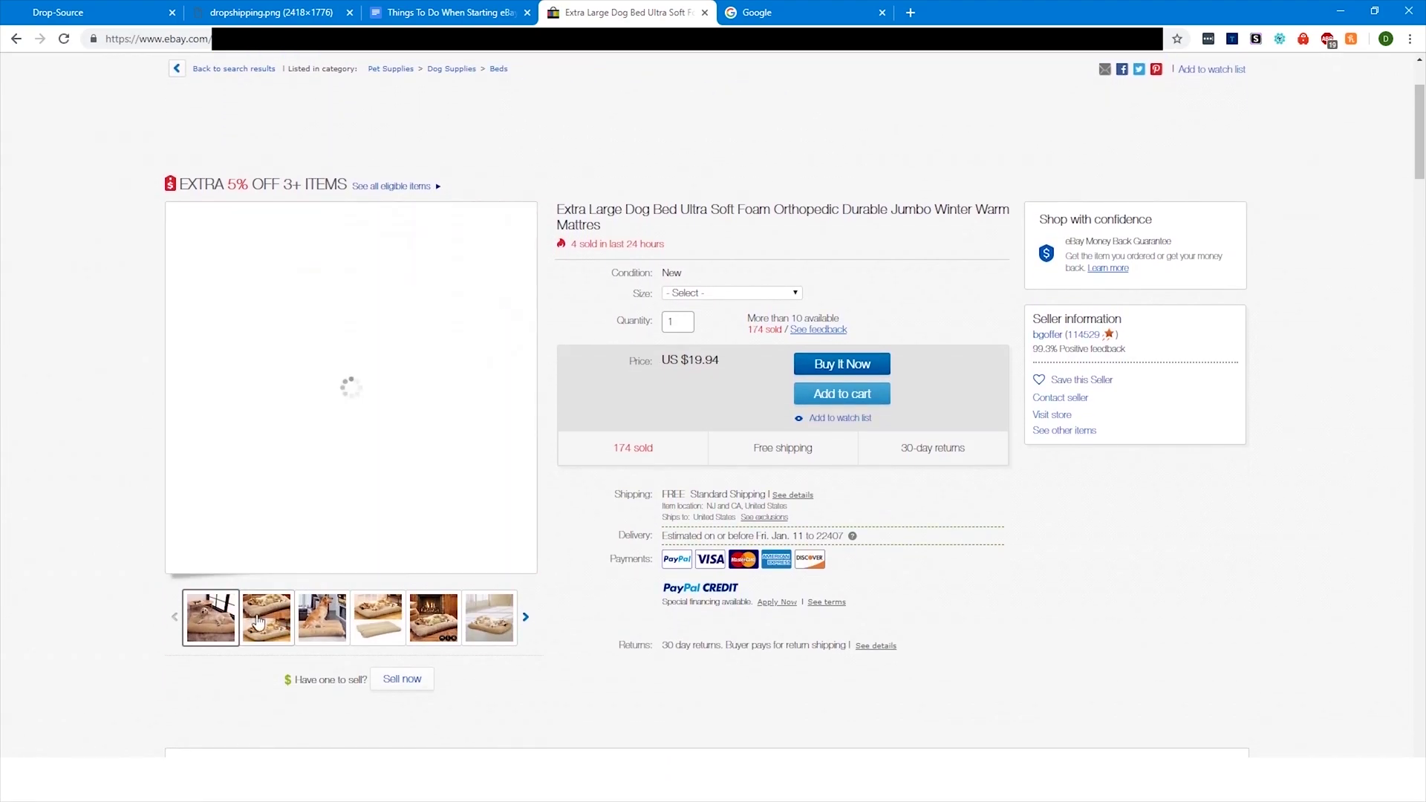
Step: Start listing a similar item and scroll down to the pricing section
{"action": "left_click", "coordinate": [401, 679]}
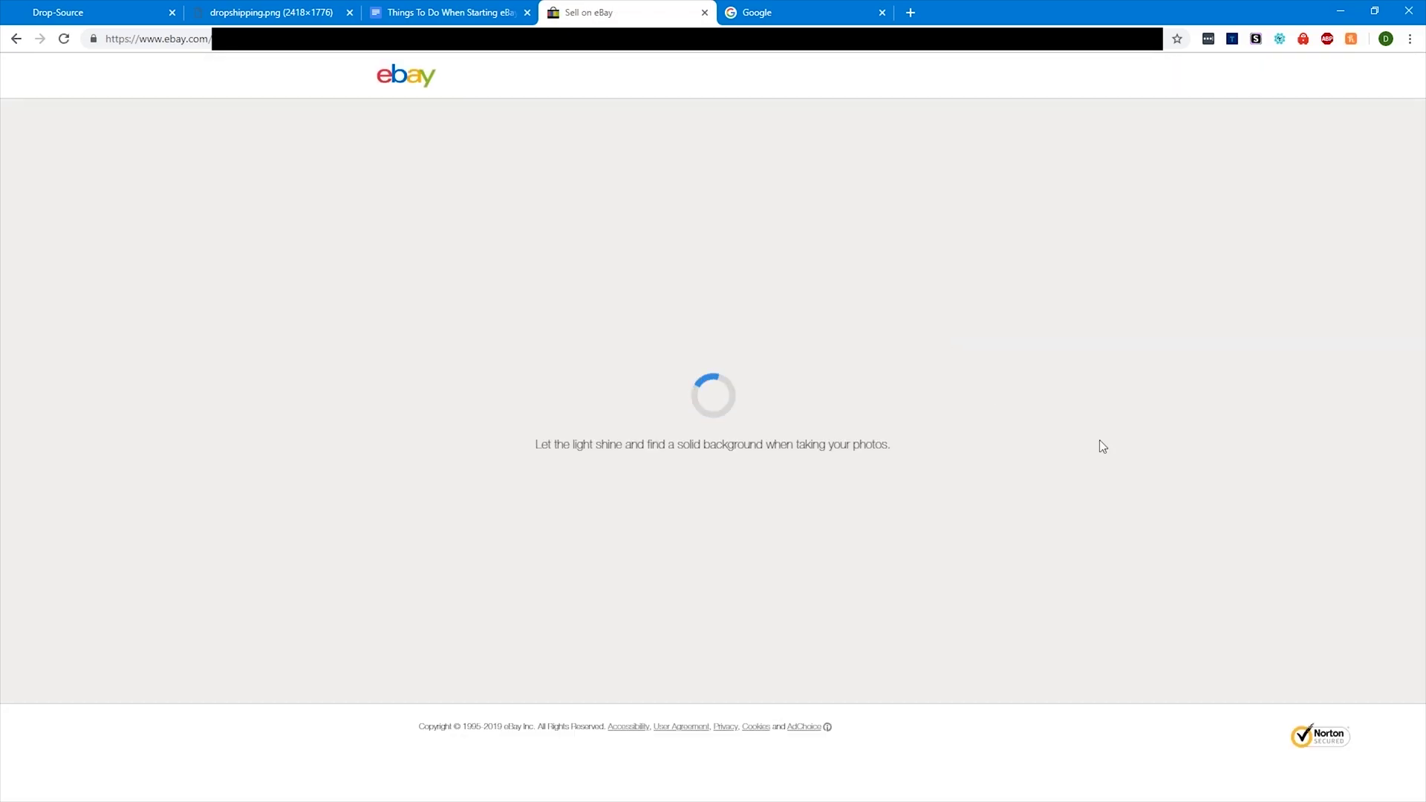
{"action": "scroll", "coordinate": [1082, 369], "scroll_direction": "down", "scroll_amount": 2}
{"action": "scroll", "coordinate": [951, 295], "scroll_direction": "down", "scroll_amount": 7}
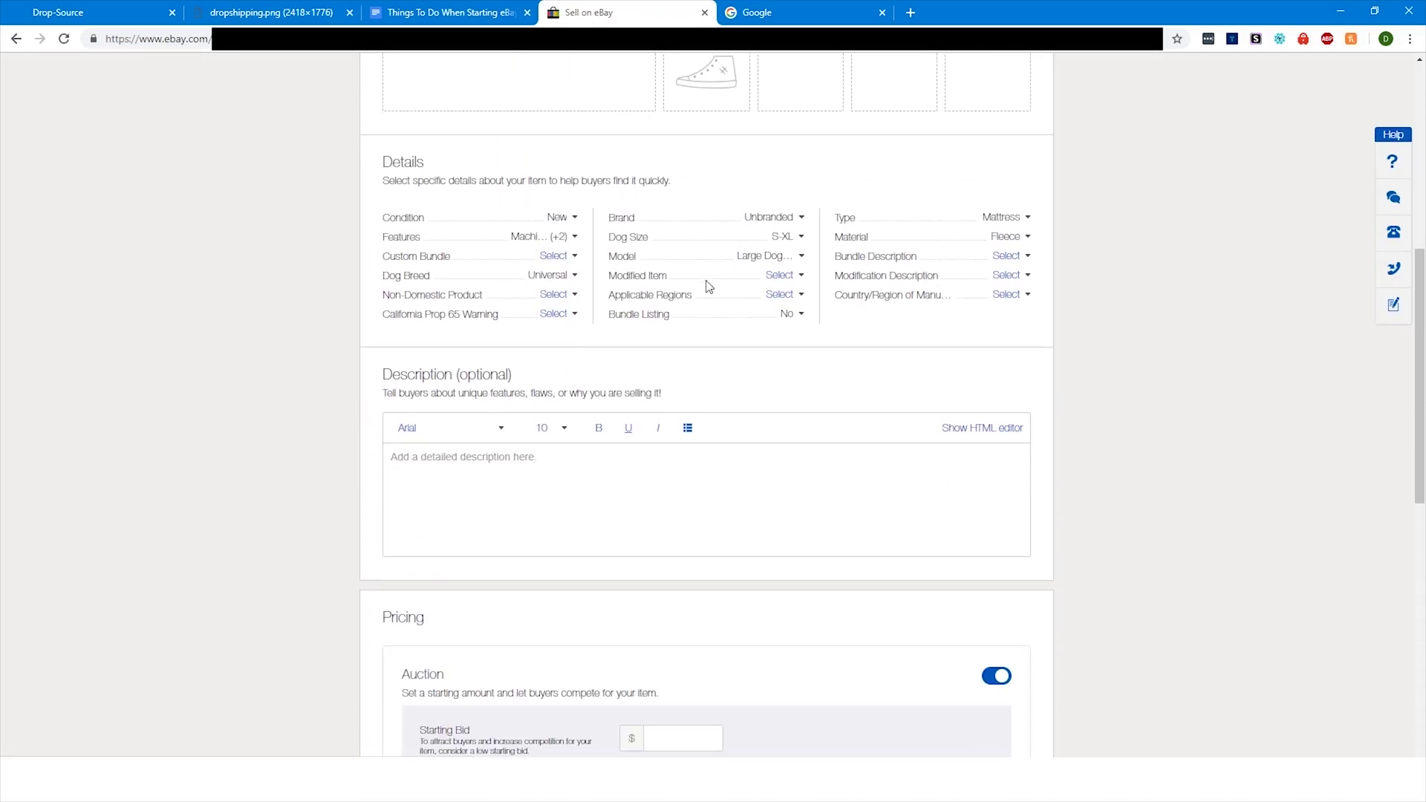
{"action": "left_click", "coordinate": [685, 511]}
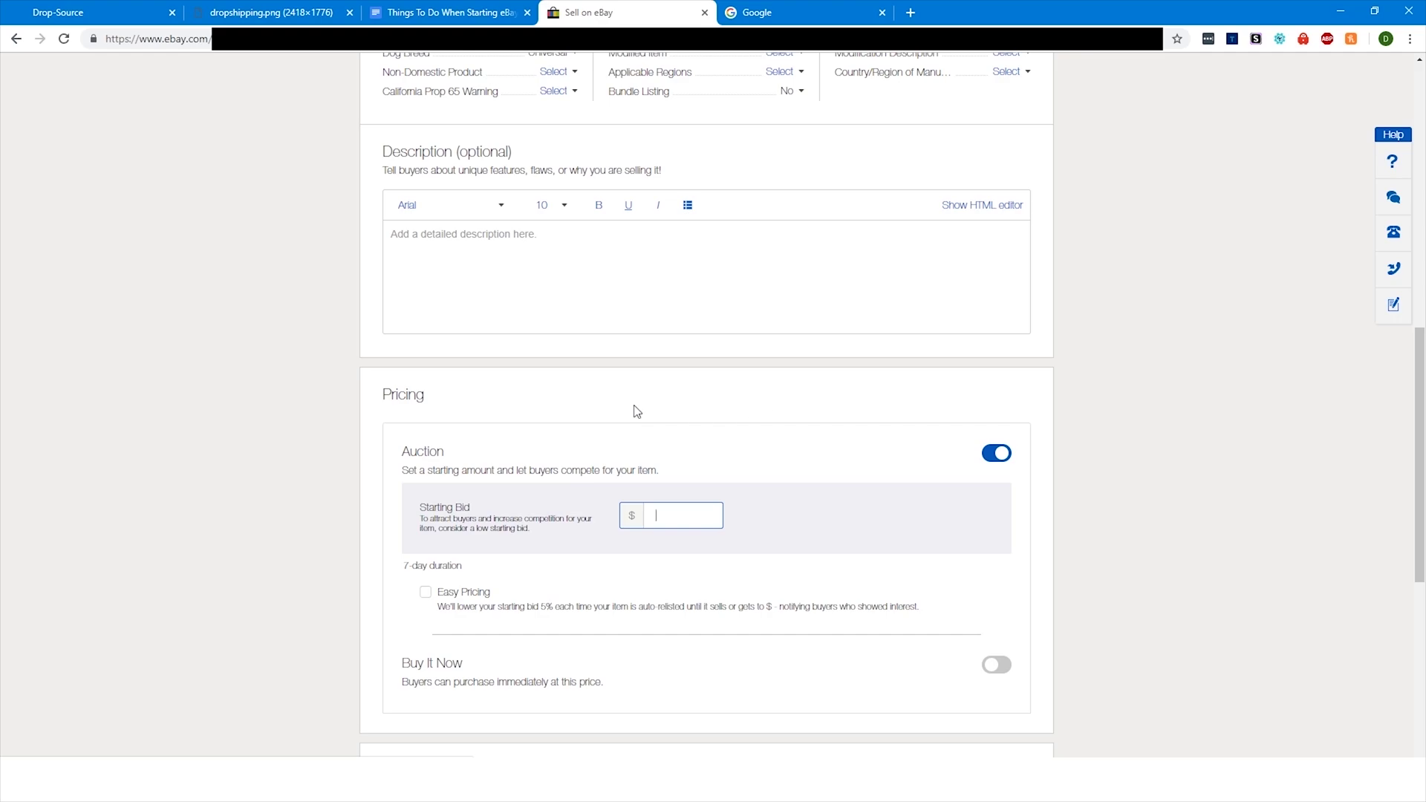
{"action": "scroll", "coordinate": [634, 408], "scroll_direction": "down", "scroll_amount": 4}
Step: Switch to Buy It Now at $150 with auction off and submit the listing
{"action": "left_click", "coordinate": [996, 368]}
{"action": "left_click", "coordinate": [996, 156]}
{"action": "left_click", "coordinate": [675, 305]}
{"action": "type", "text": "10"}
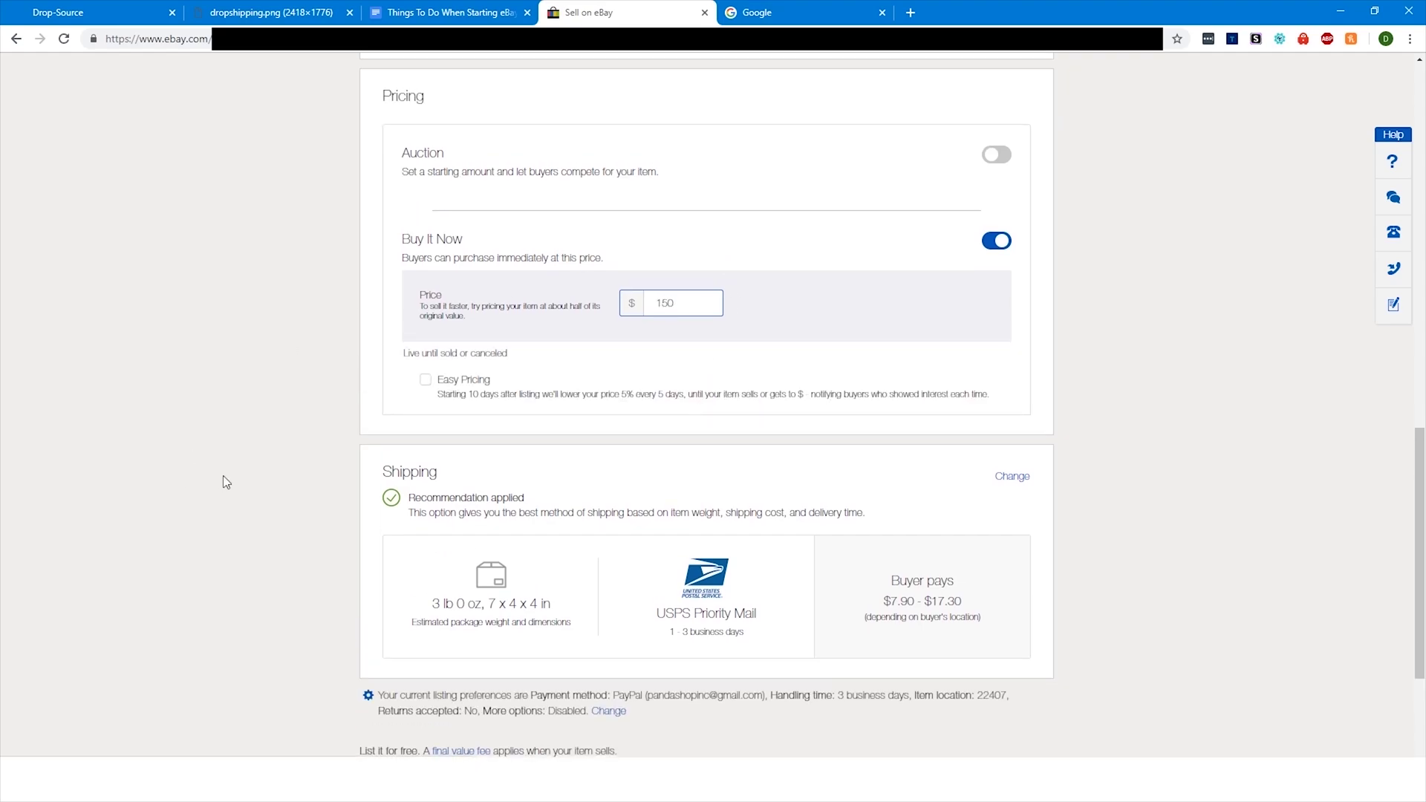
{"action": "scroll", "coordinate": [238, 483], "scroll_direction": "down", "scroll_amount": 3}
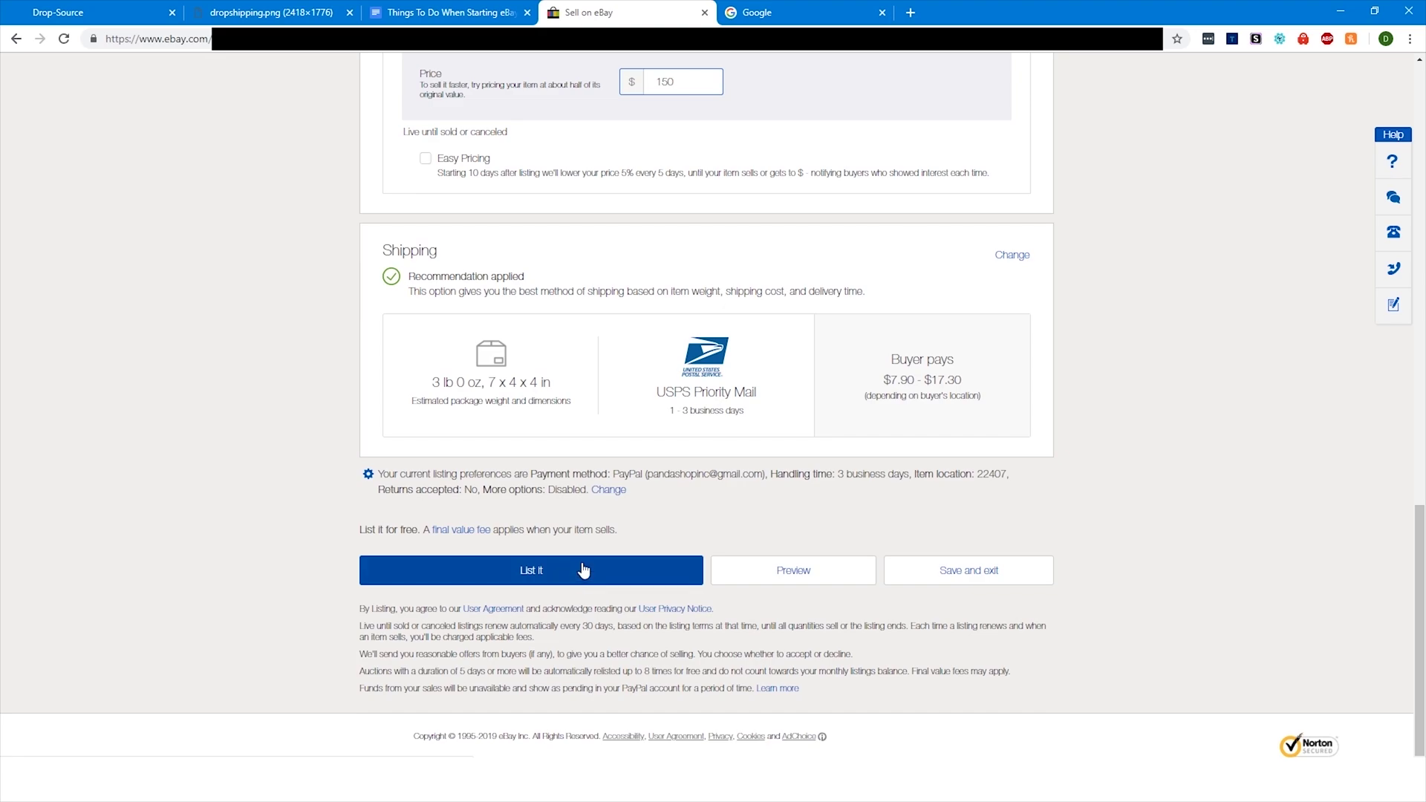
{"action": "left_click", "coordinate": [587, 573]}
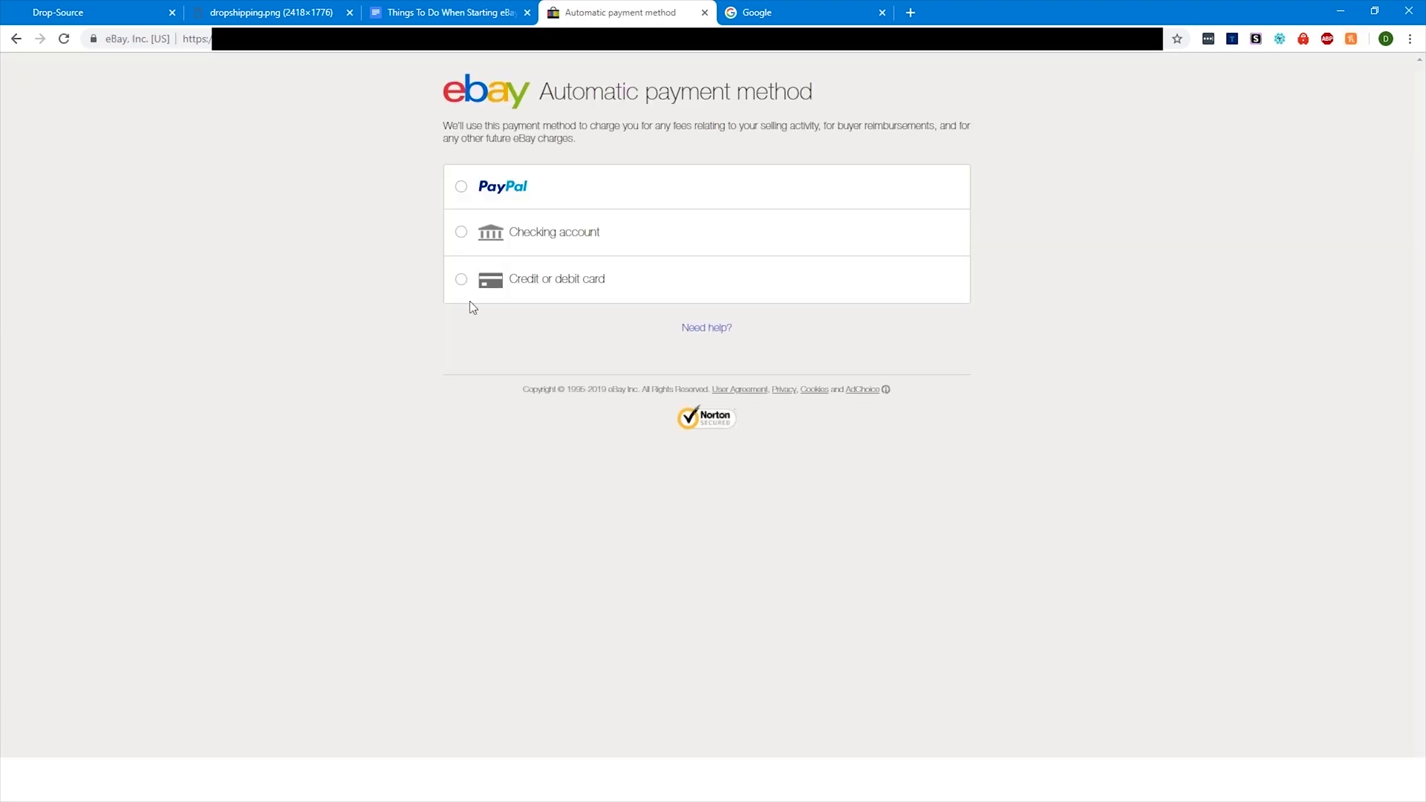
Step: Authorize PayPal billing as the automatic payment method and decline Easy Pricing
{"action": "left_click", "coordinate": [460, 187]}
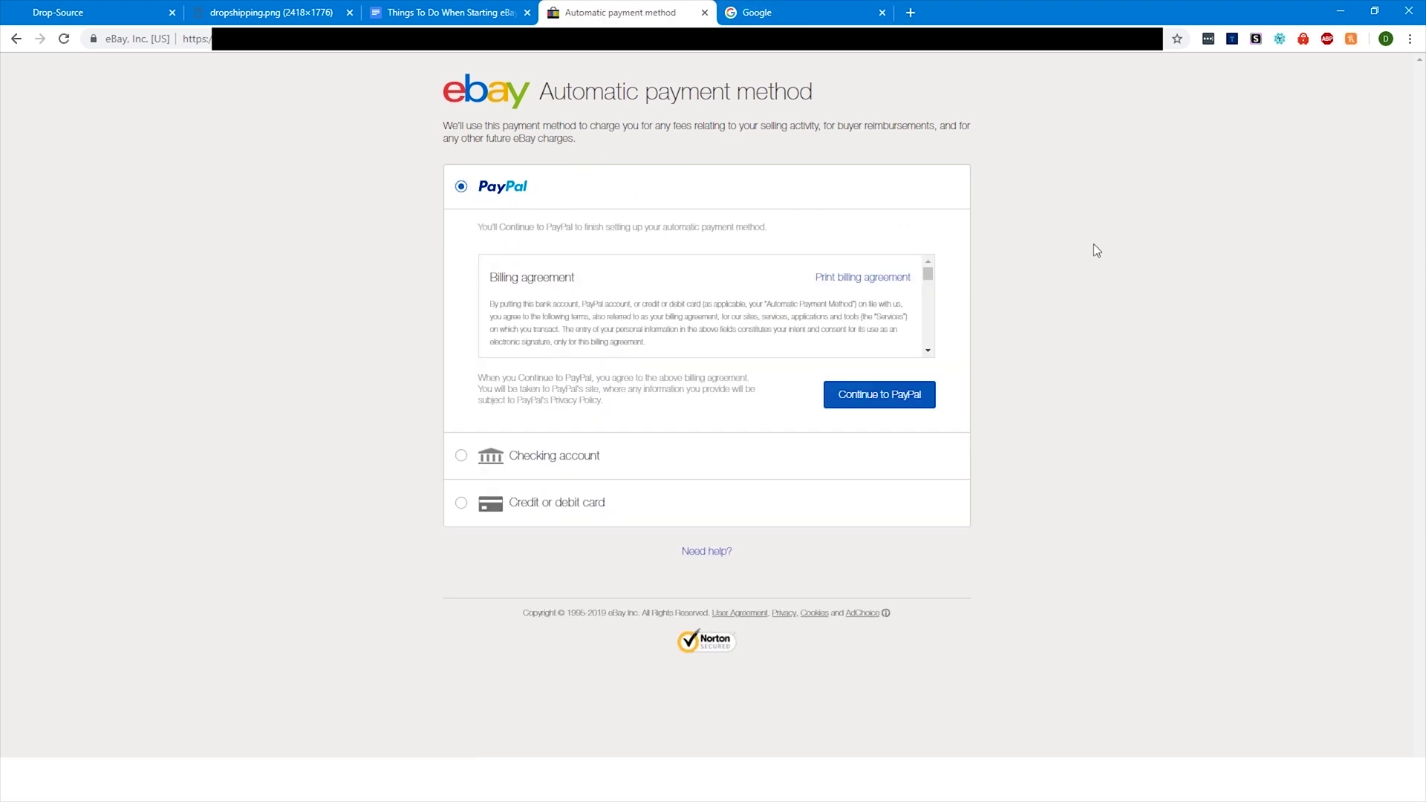
{"action": "left_click", "coordinate": [888, 404]}
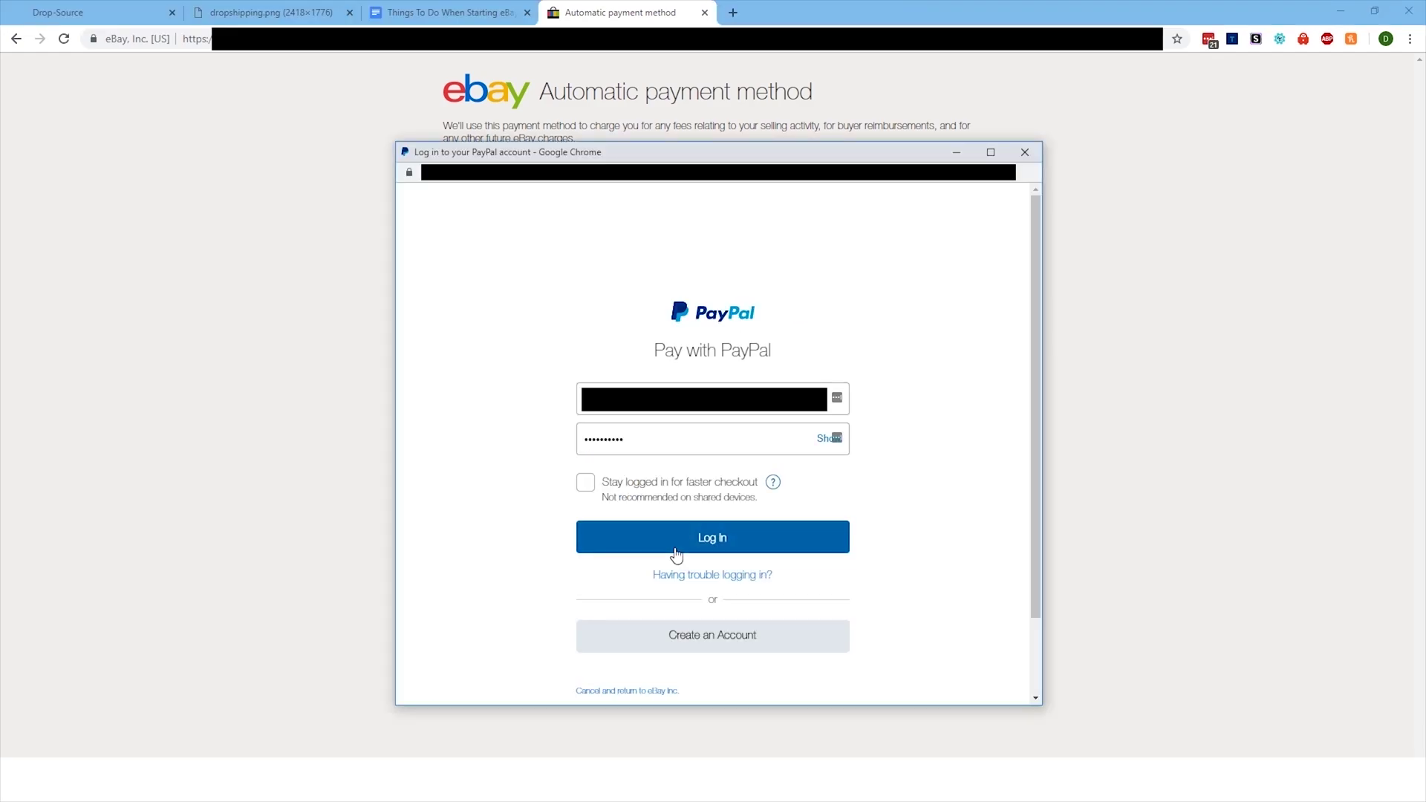
{"action": "left_click", "coordinate": [676, 548]}
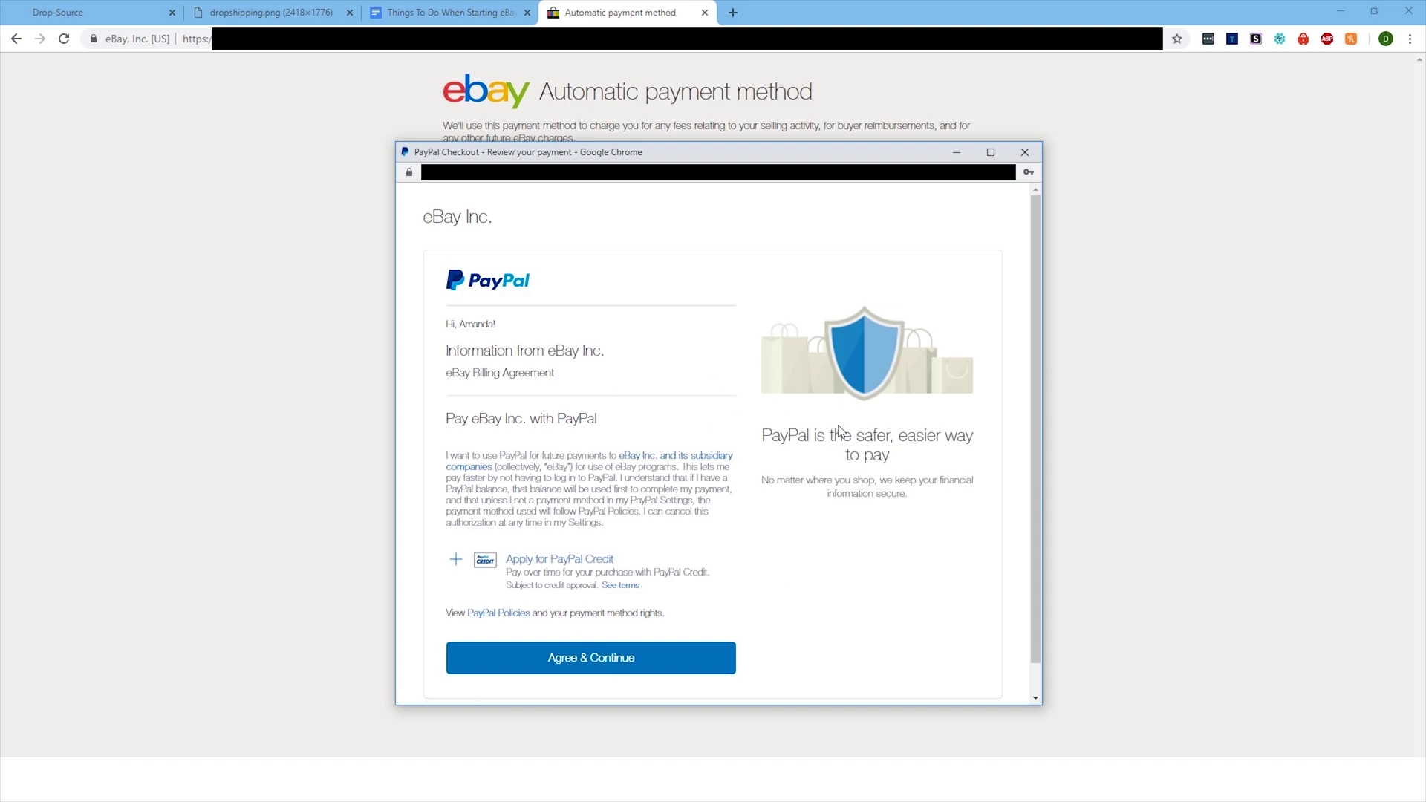
{"action": "left_click", "coordinate": [672, 666]}
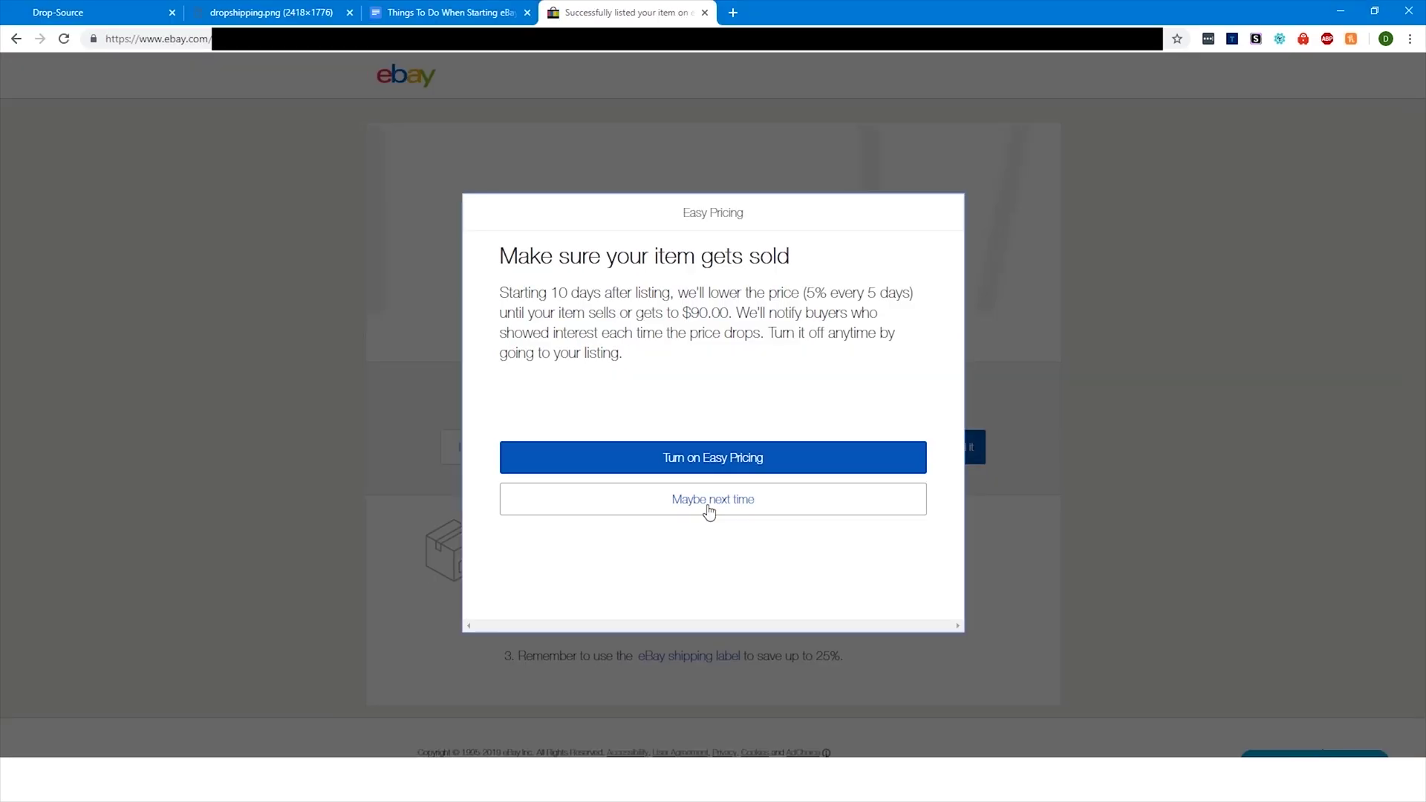
{"action": "left_click", "coordinate": [710, 501]}
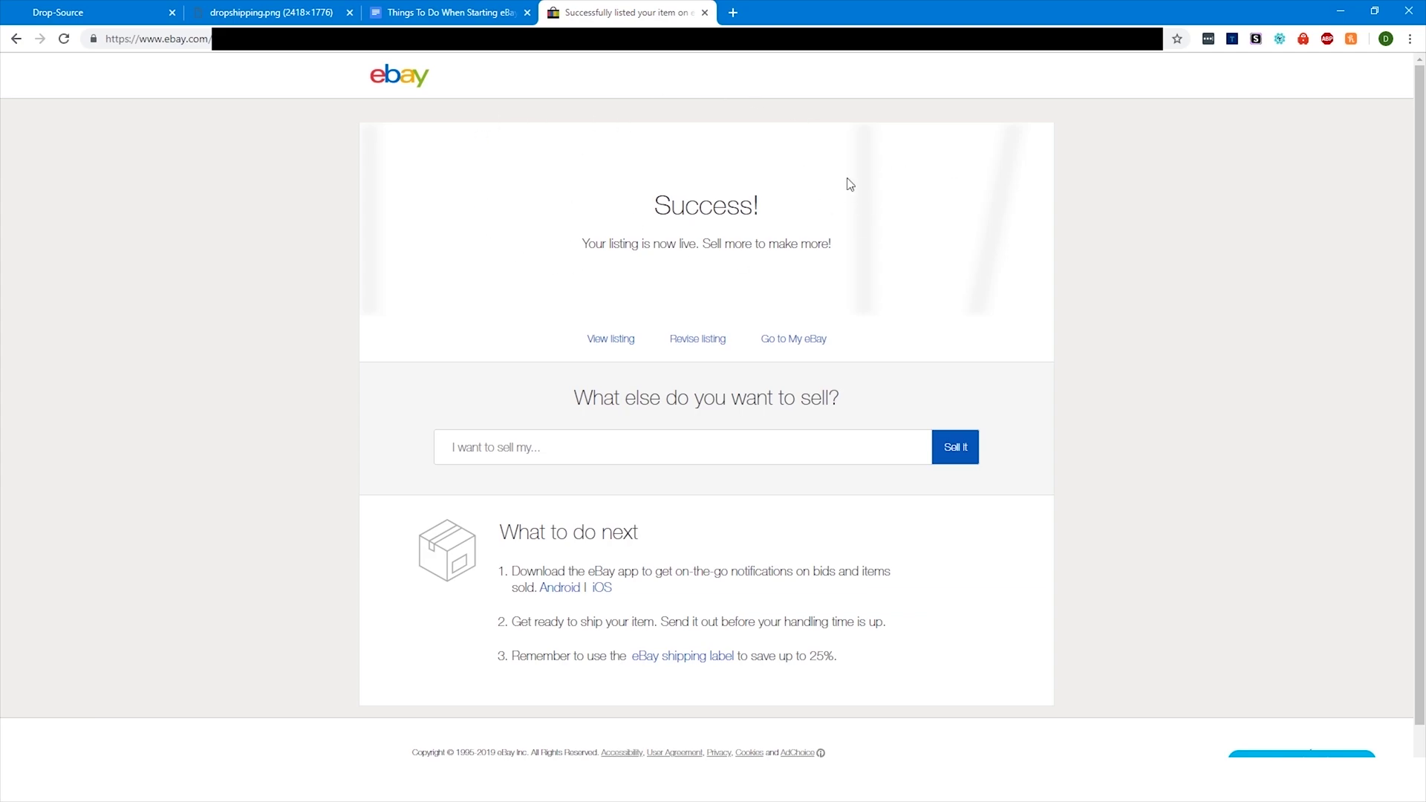
Step: Return to the eBay home page and open the My eBay Summary
{"action": "left_click", "coordinate": [407, 92]}
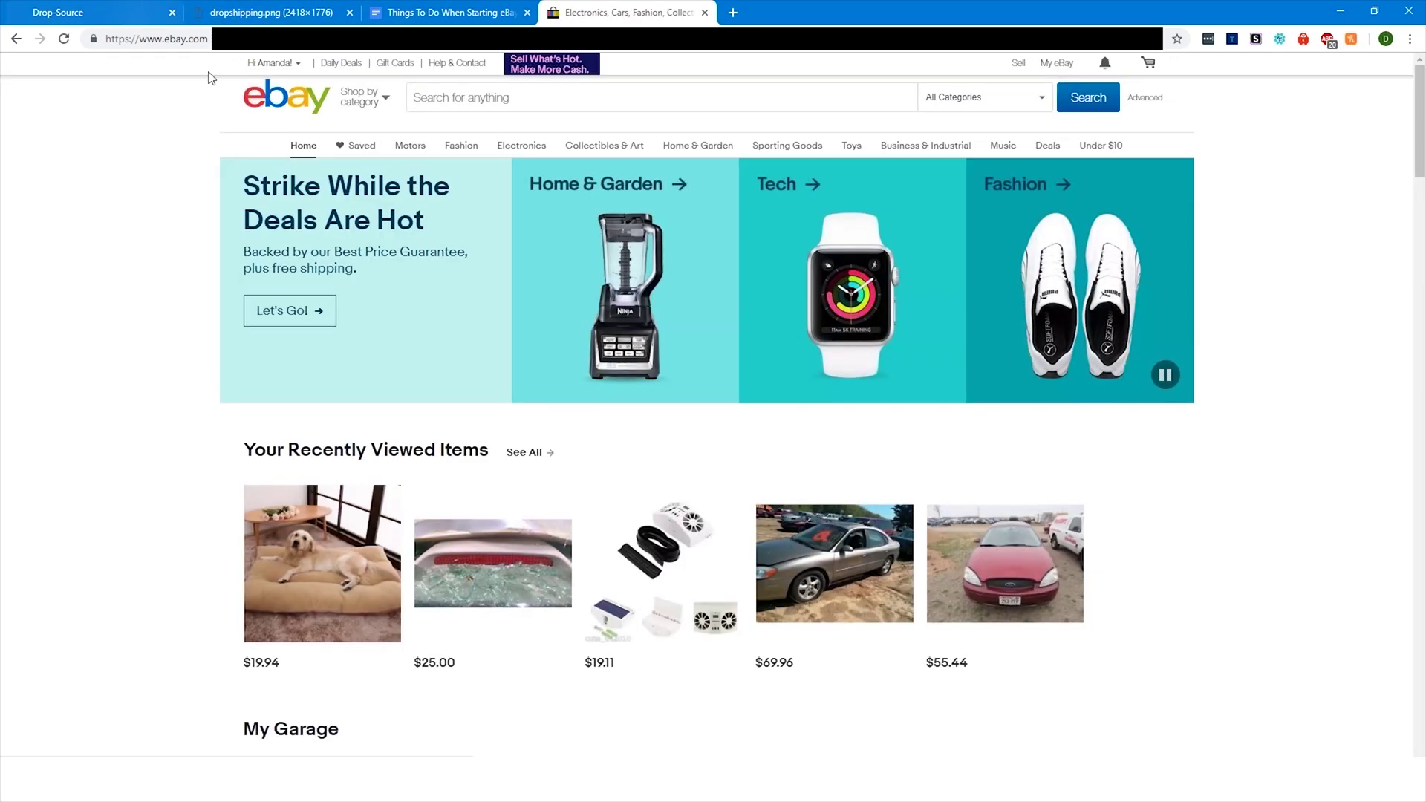
{"action": "left_click", "coordinate": [1060, 64]}
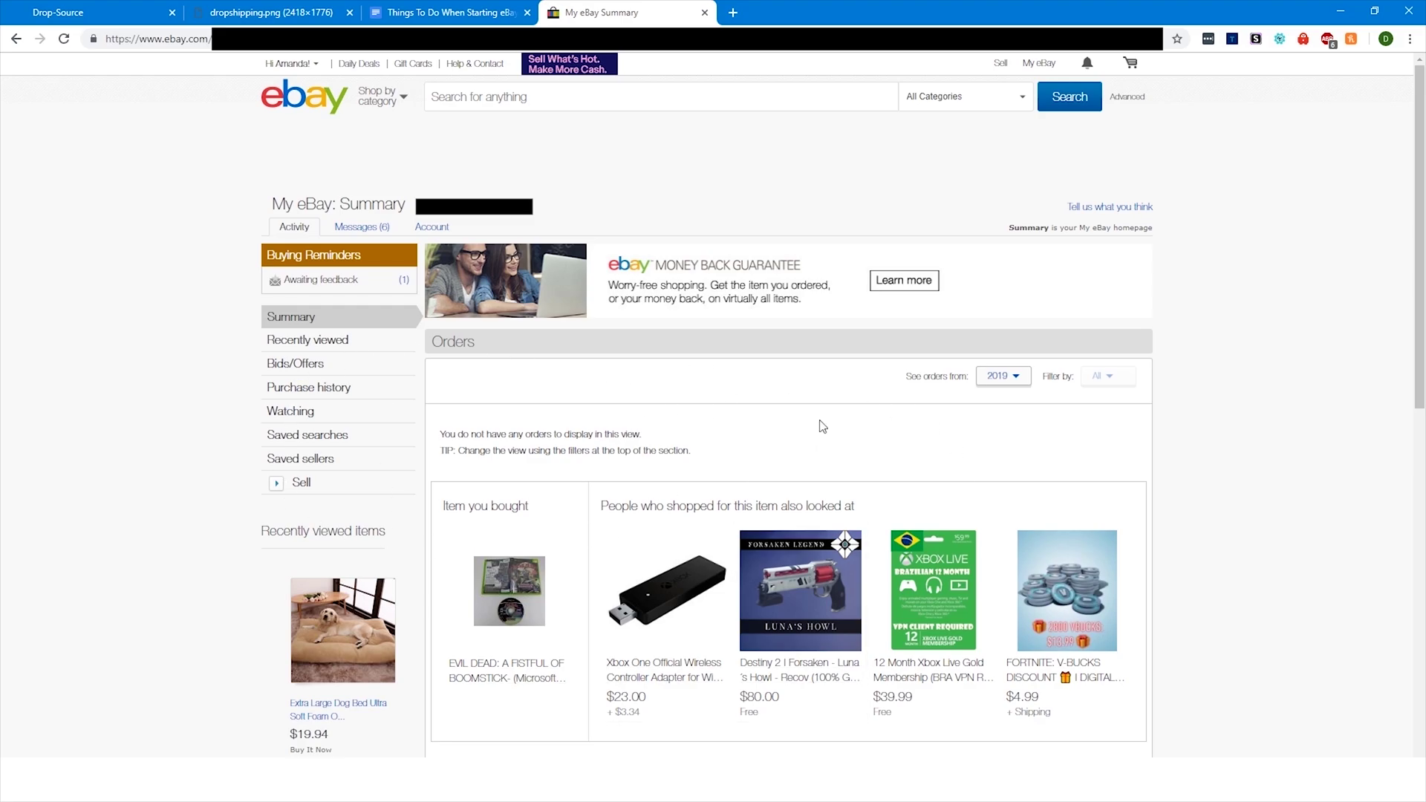
Step: In a new tab, Google 'seller hub ebay' and start using eBay Seller Hub
{"action": "left_click", "coordinate": [733, 13]}
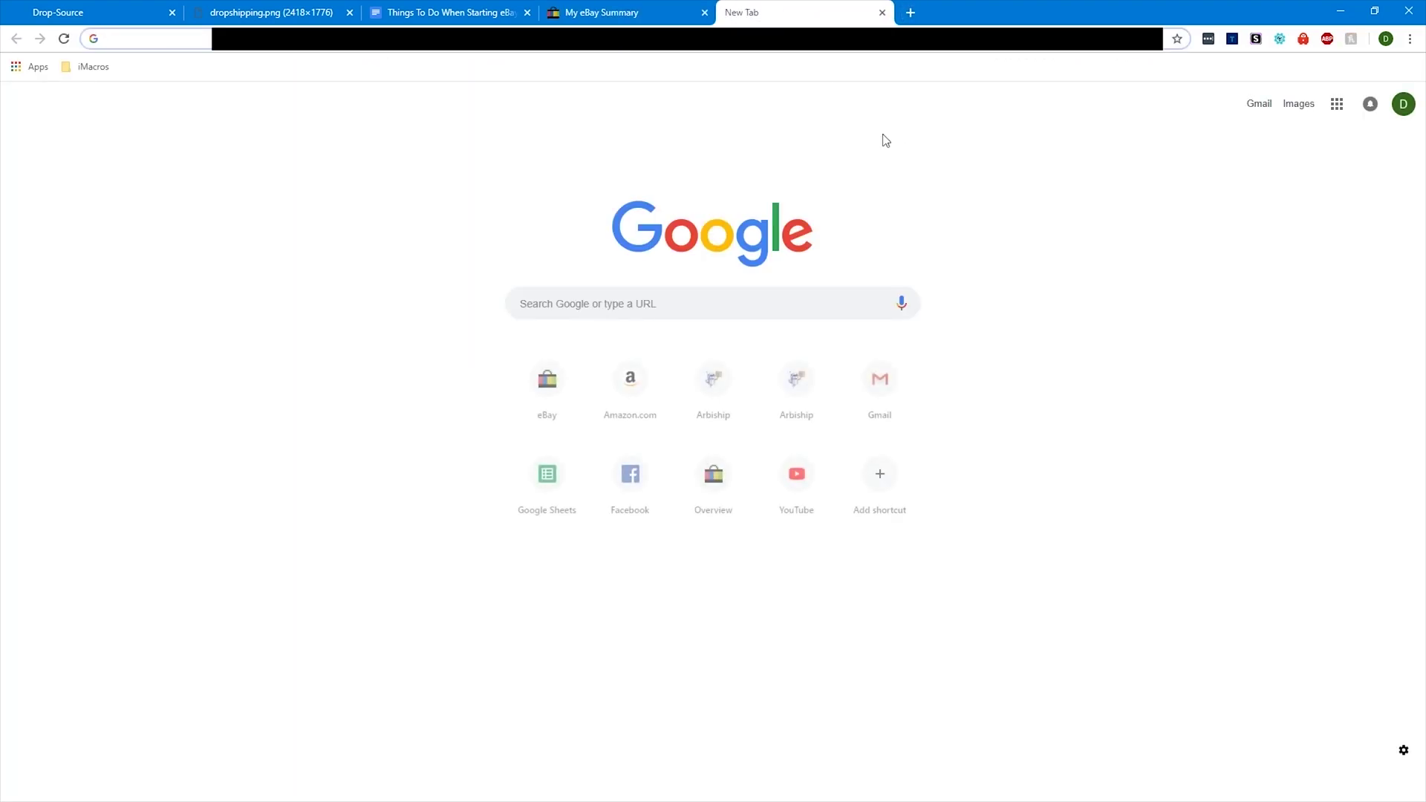
{"action": "type", "text": "seller hub ebay"}
{"action": "key", "text": "Return"}
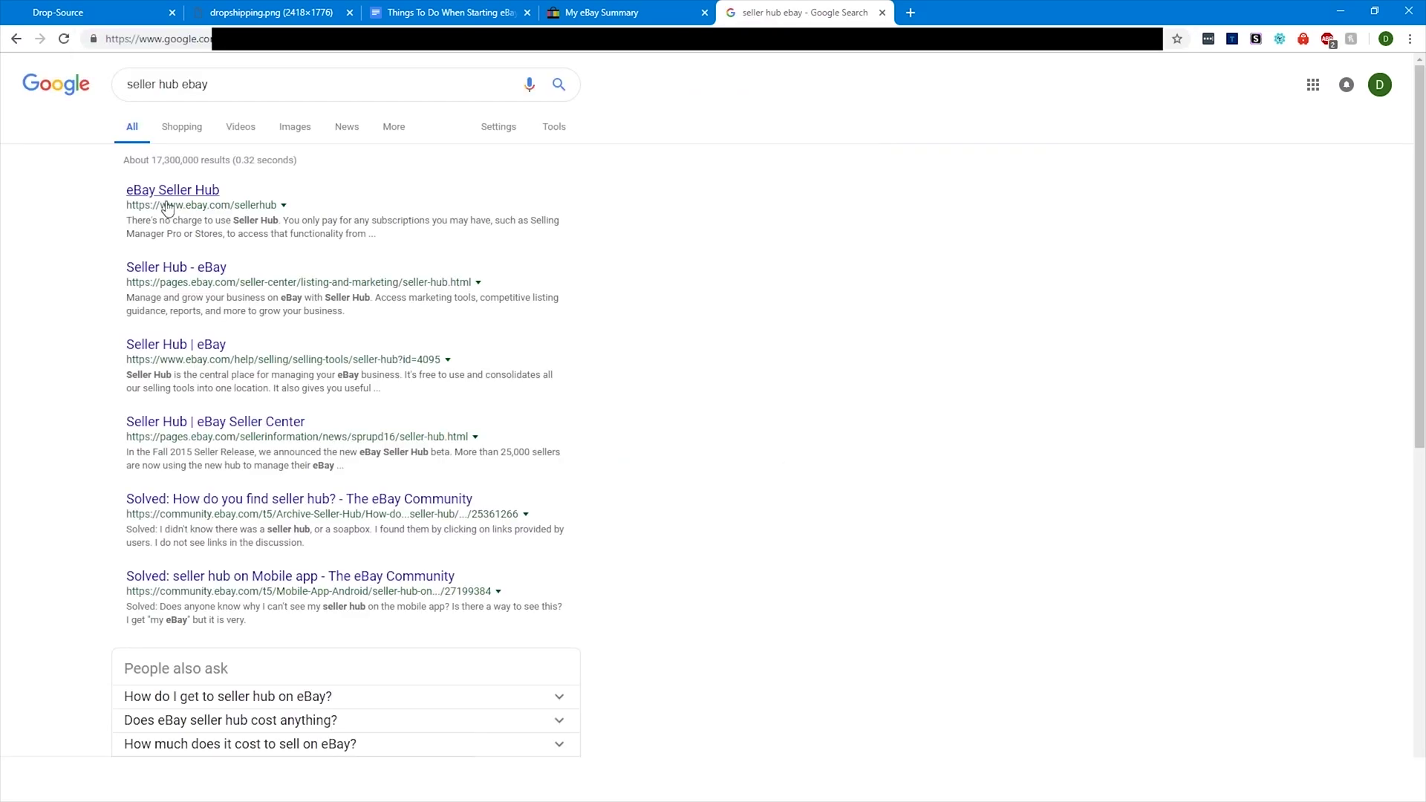
{"action": "left_click", "coordinate": [168, 199]}
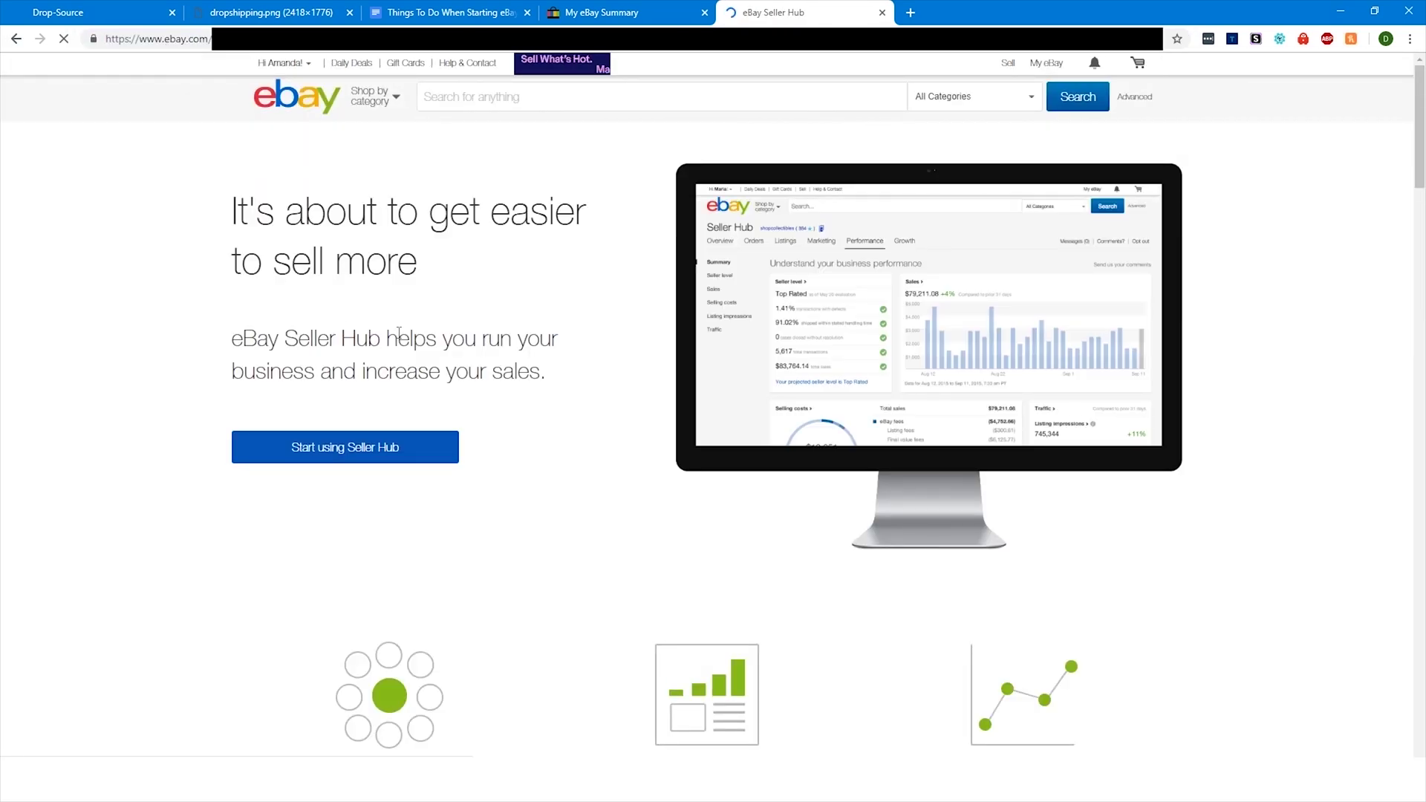
{"action": "left_click", "coordinate": [352, 456]}
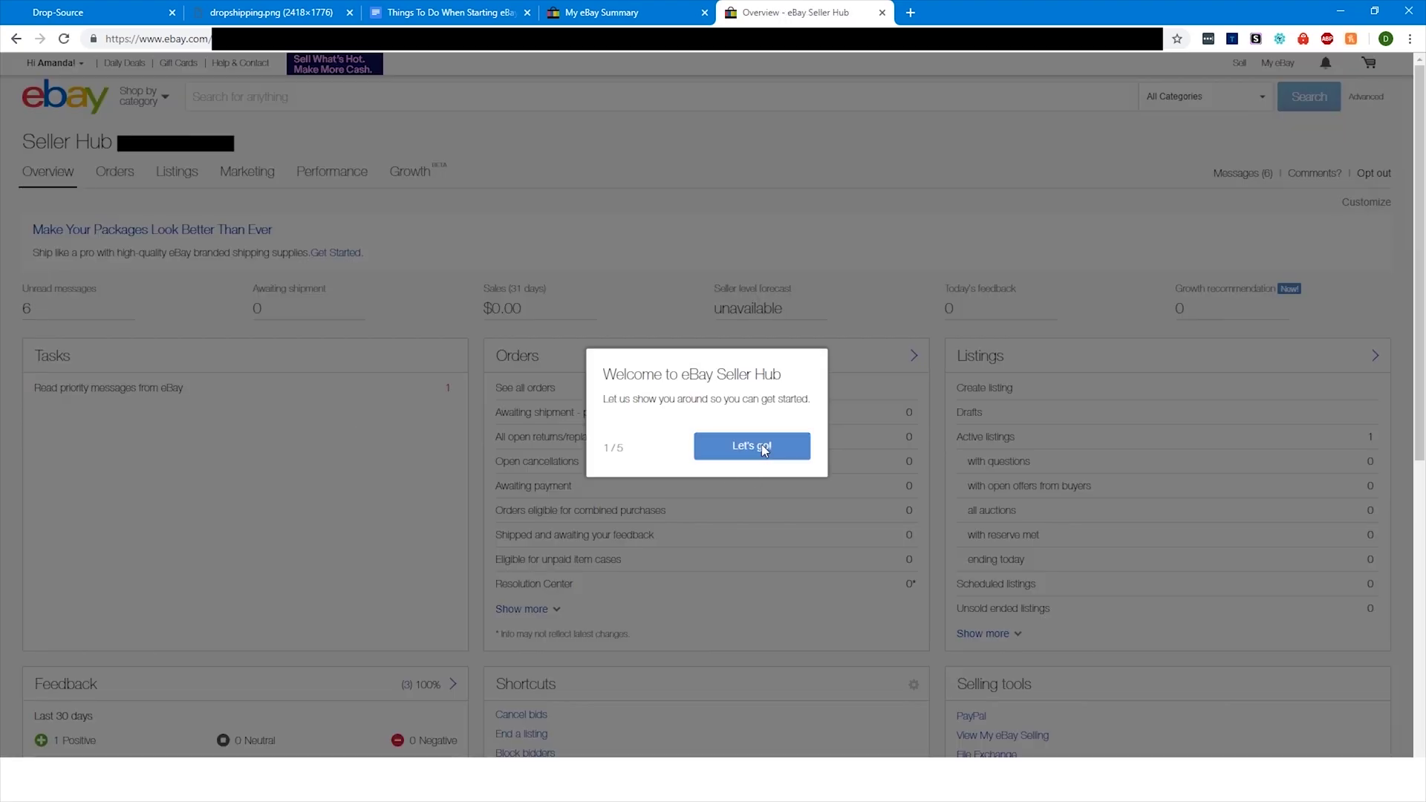
Step: Step through and close the Seller Hub welcome tour
{"action": "left_click", "coordinate": [763, 447]}
{"action": "left_click", "coordinate": [1261, 222]}
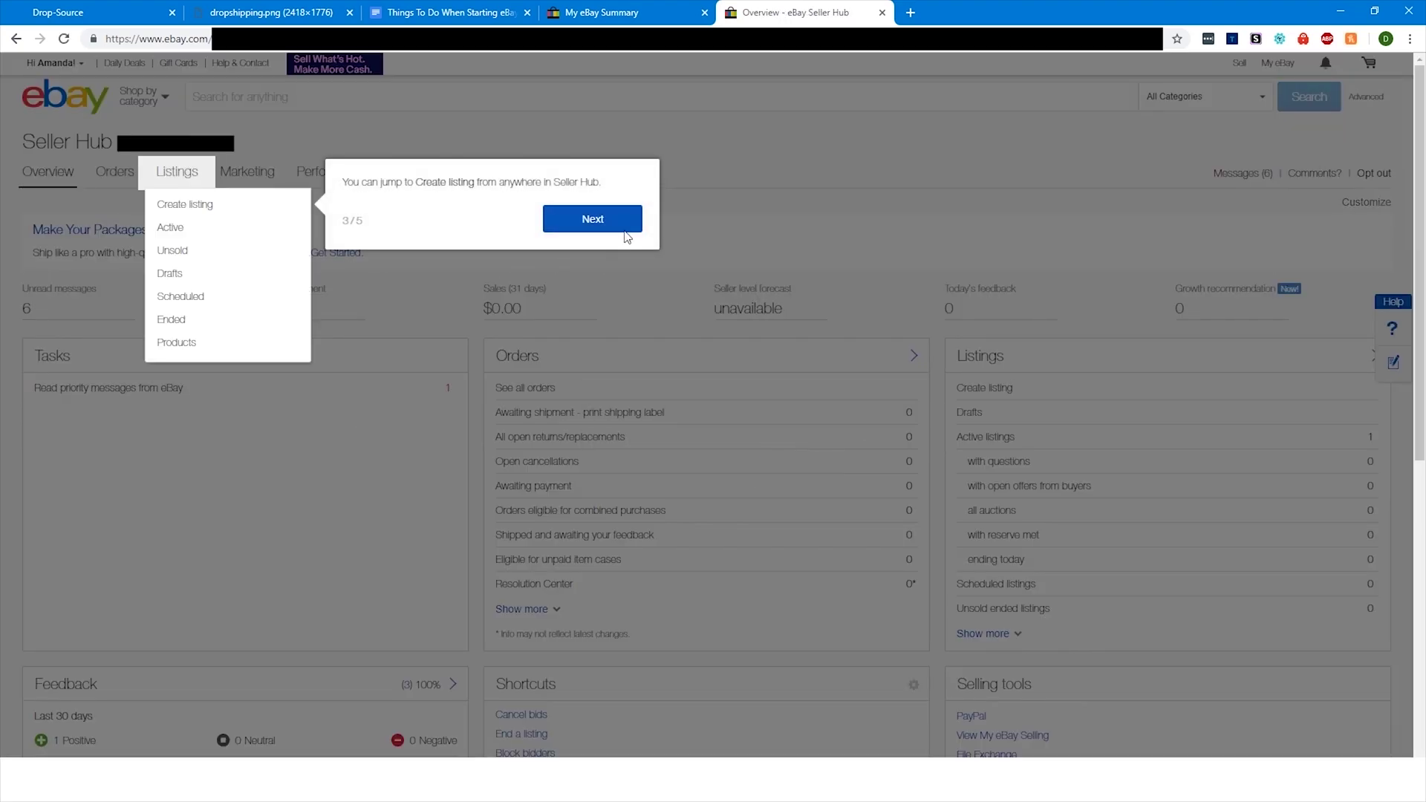
{"action": "left_click", "coordinate": [592, 218]}
{"action": "left_click", "coordinate": [359, 269]}
{"action": "left_click", "coordinate": [1170, 190]}
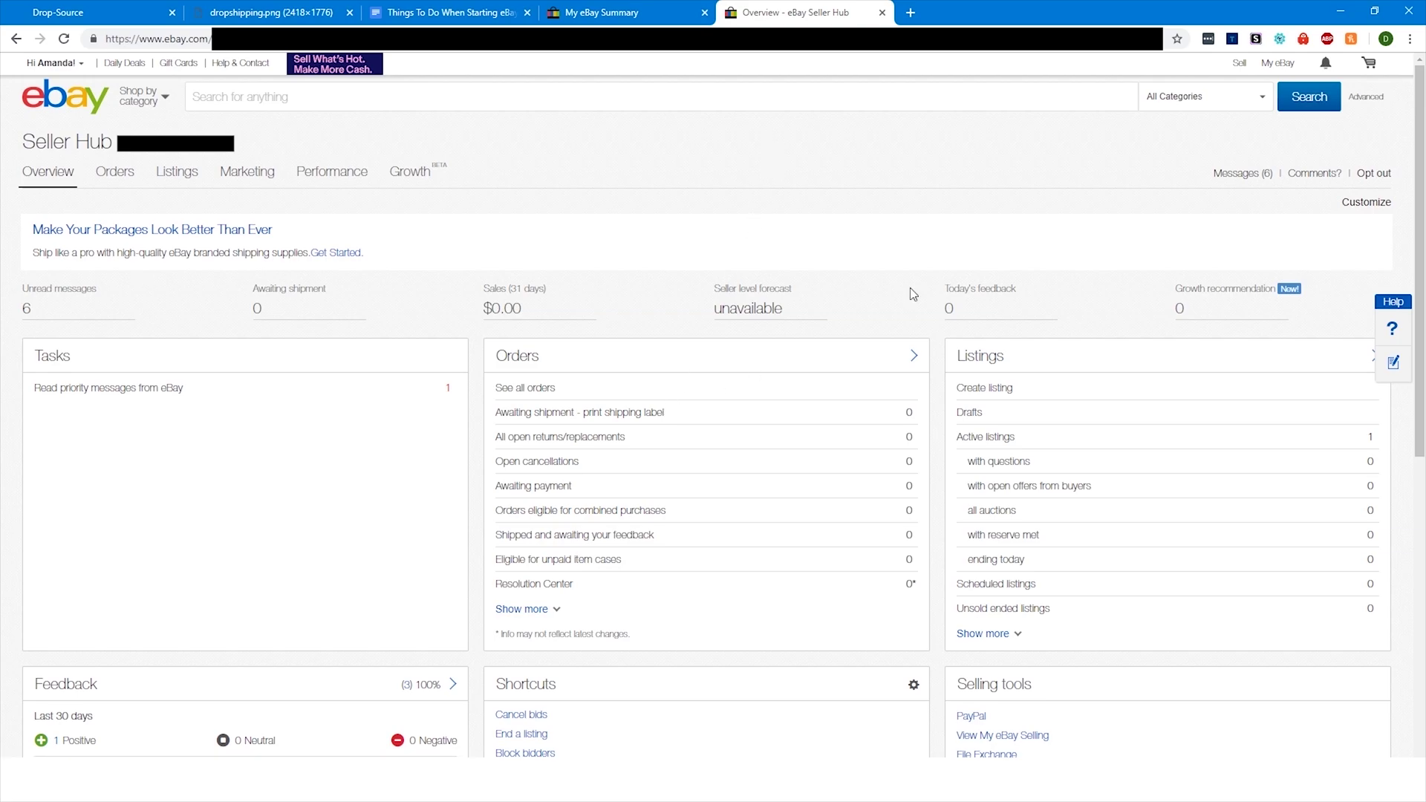
Step: Reload the Seller Hub overview to show the full dashboard
{"action": "mouse_move", "coordinate": [1292, 69]}
{"action": "left_click", "coordinate": [330, 38]}
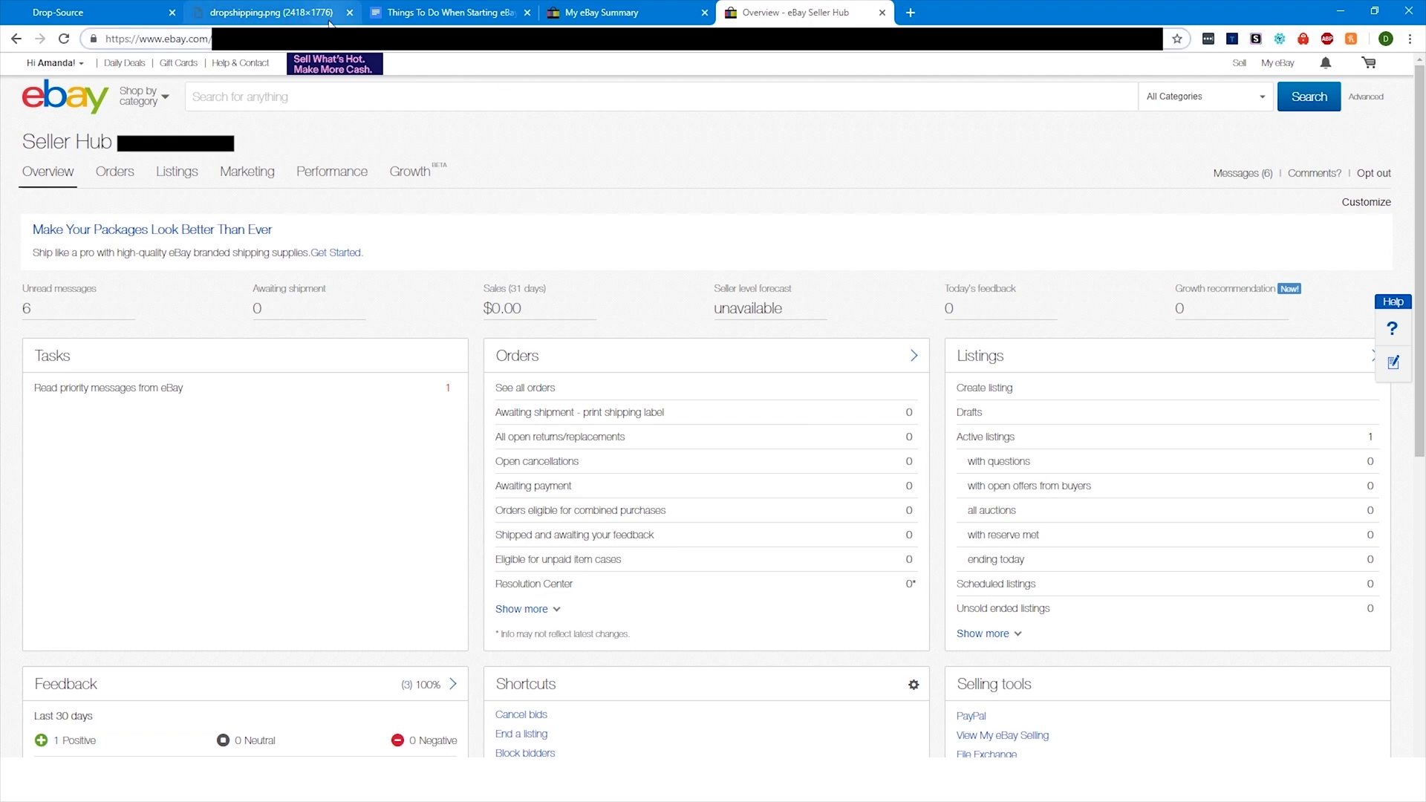
{"action": "key", "text": "Return"}
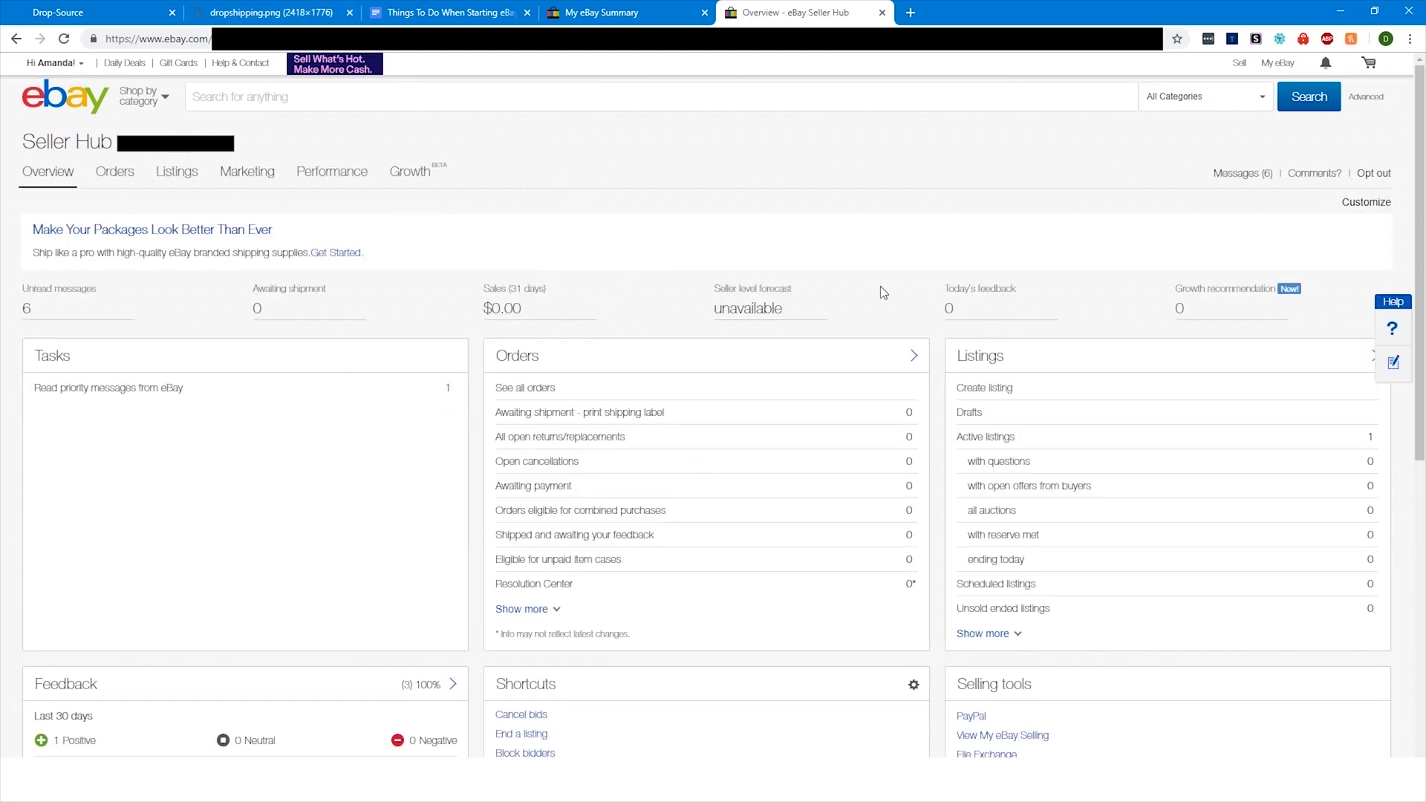
{"action": "scroll", "coordinate": [812, 315], "scroll_direction": "down", "scroll_amount": 2}
{"action": "scroll", "coordinate": [769, 539], "scroll_direction": "up", "scroll_amount": 2}
Step: In account Site Preferences, tick Yes for 'Use the out-of-stock option'
{"action": "mouse_move", "coordinate": [51, 71]}
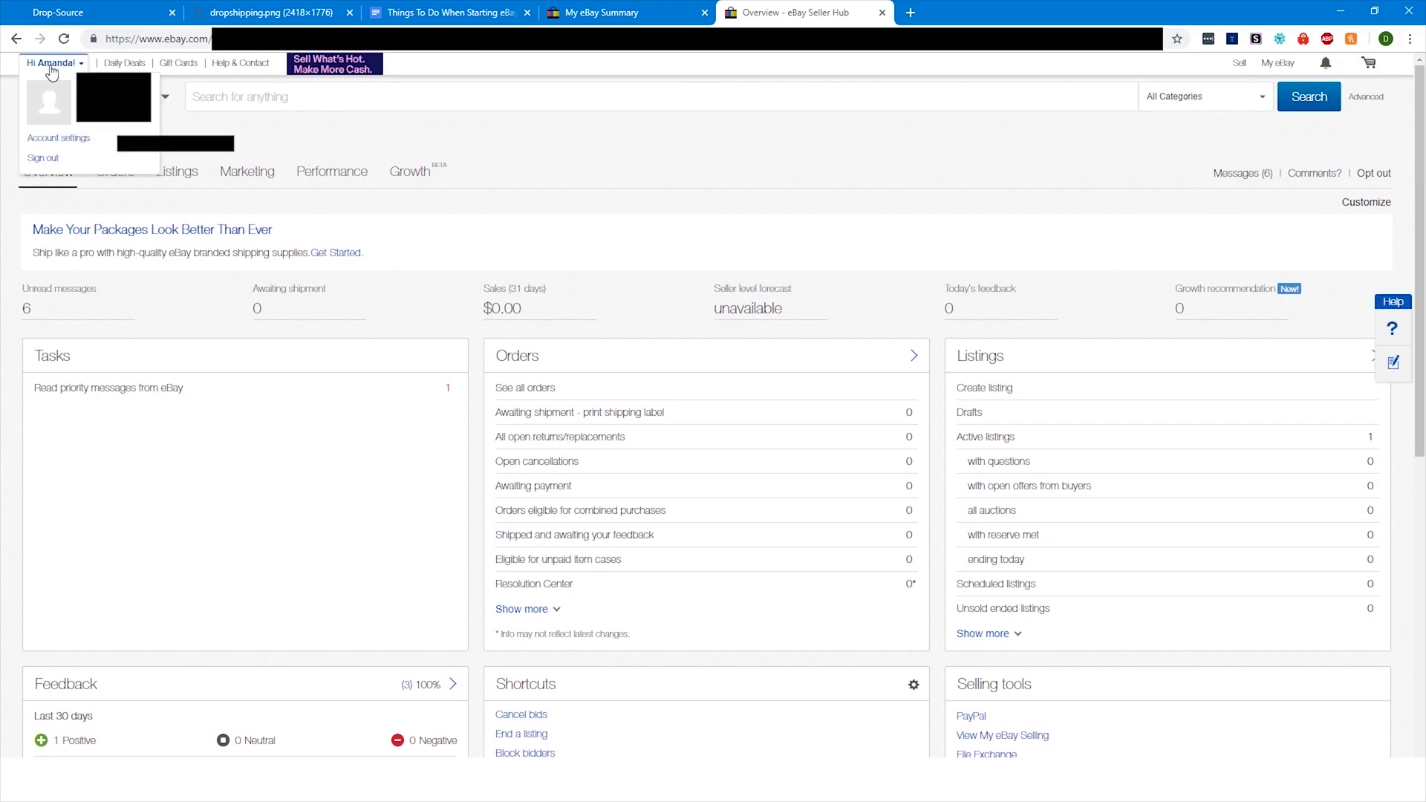
{"action": "left_click", "coordinate": [66, 146]}
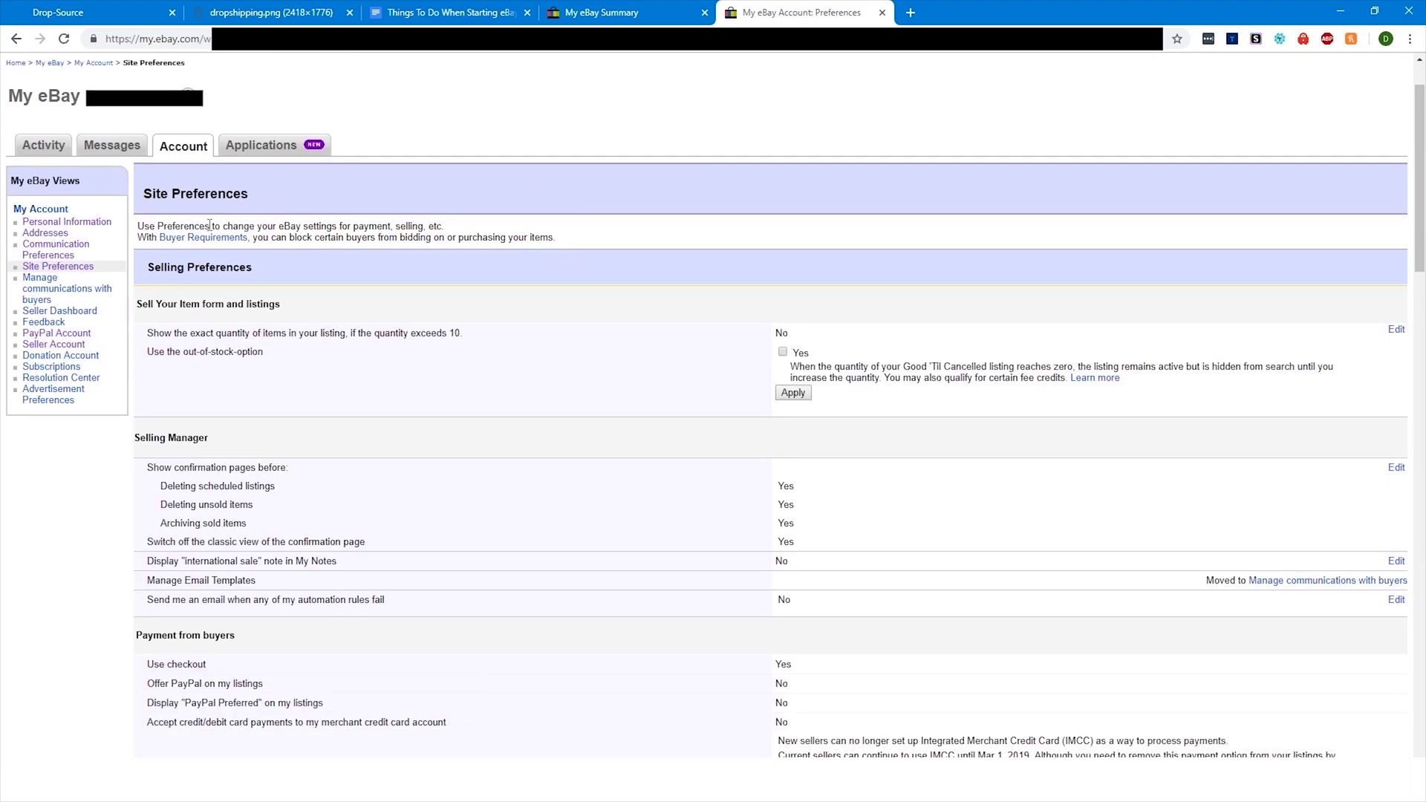
{"action": "left_click_drag", "start_coordinate": [156, 351], "coordinate": [261, 351]}
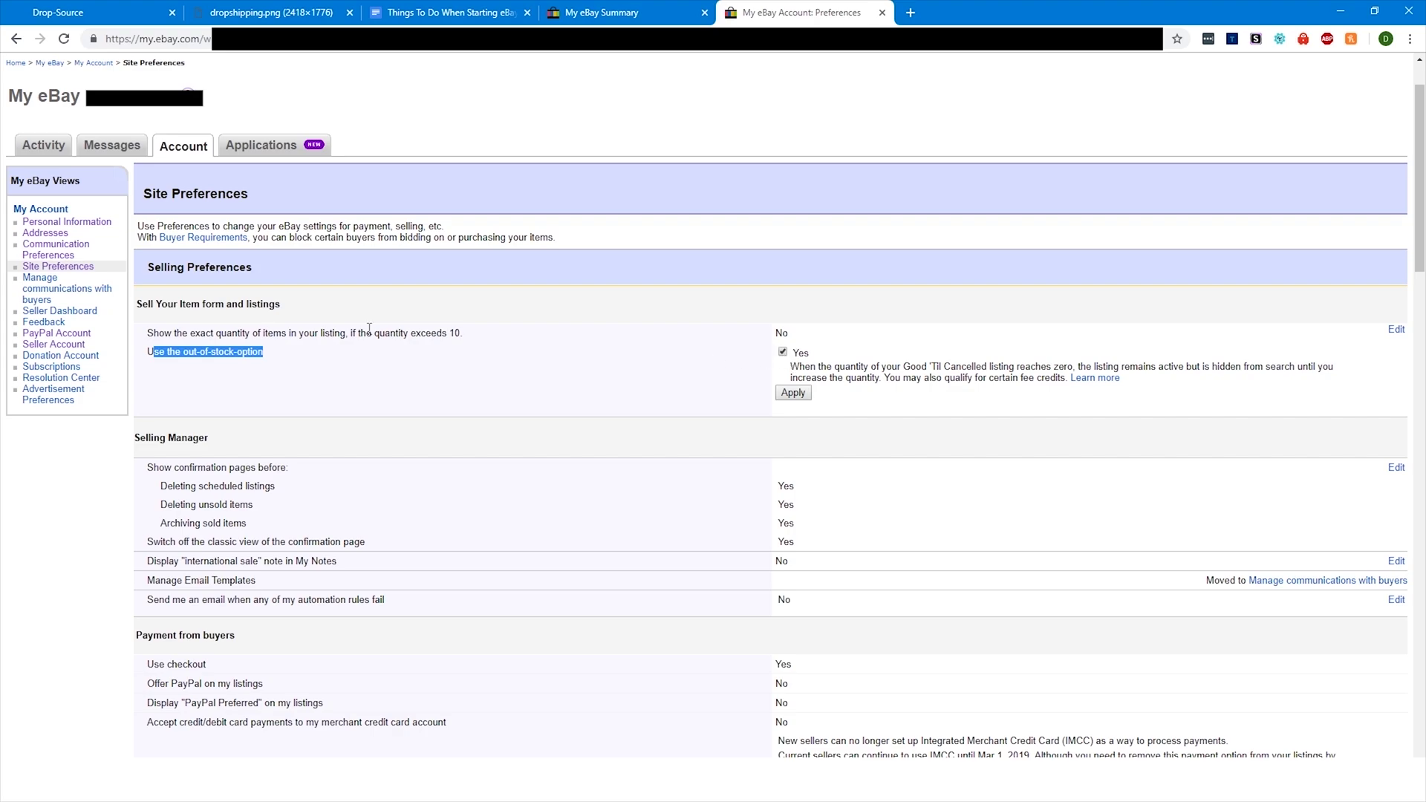
{"action": "left_click", "coordinate": [204, 367]}
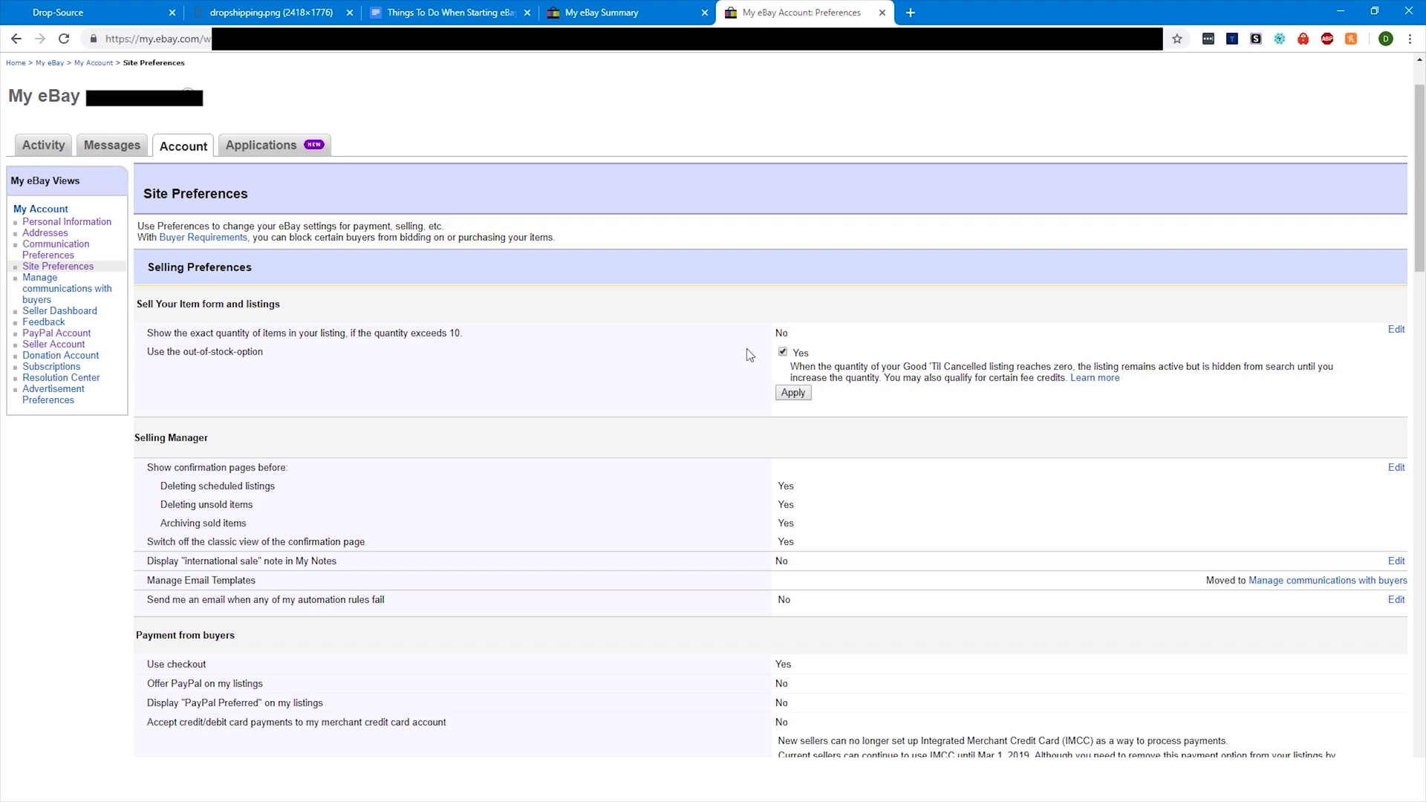
{"action": "left_click", "coordinate": [782, 351]}
Step: Search the preferences page for 'combi' to find 'Offer combined payments and shipping'
{"action": "scroll", "coordinate": [399, 341], "scroll_direction": "down", "scroll_amount": 4}
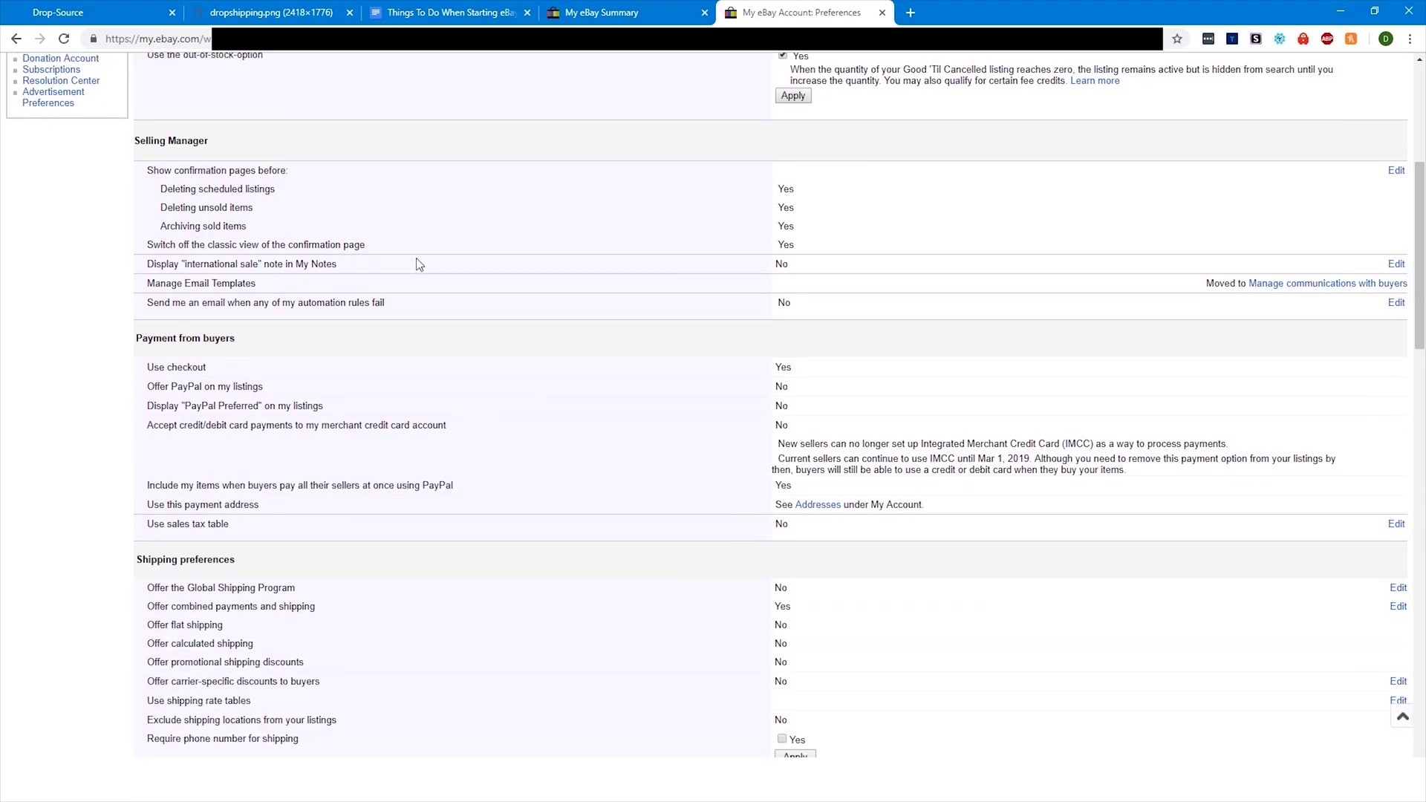
{"action": "key", "text": "ctrl+f"}
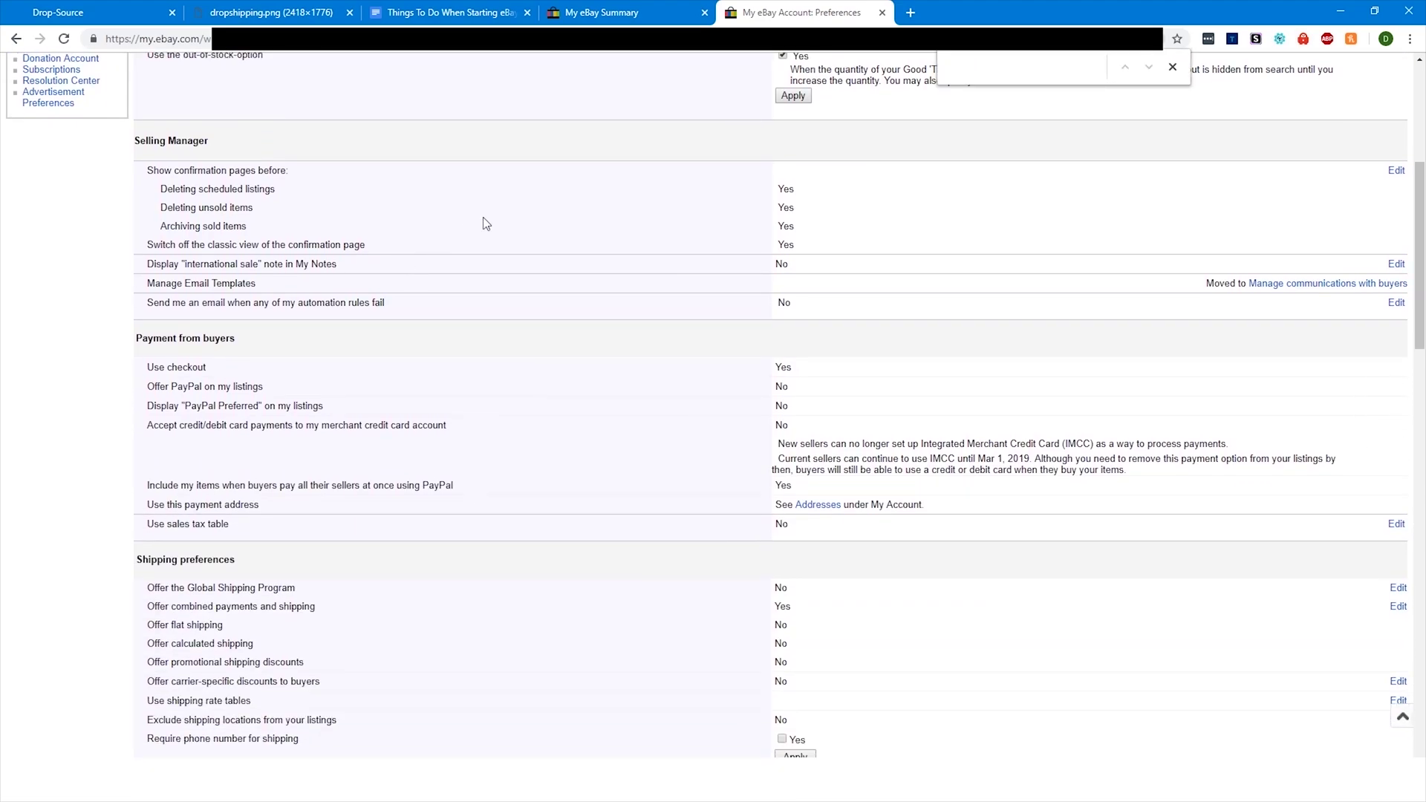
{"action": "type", "text": "combine"}
Step: Untick 'Allow buyers…' in combined payments settings, save, and return to preferences
{"action": "left_click", "coordinate": [1398, 607]}
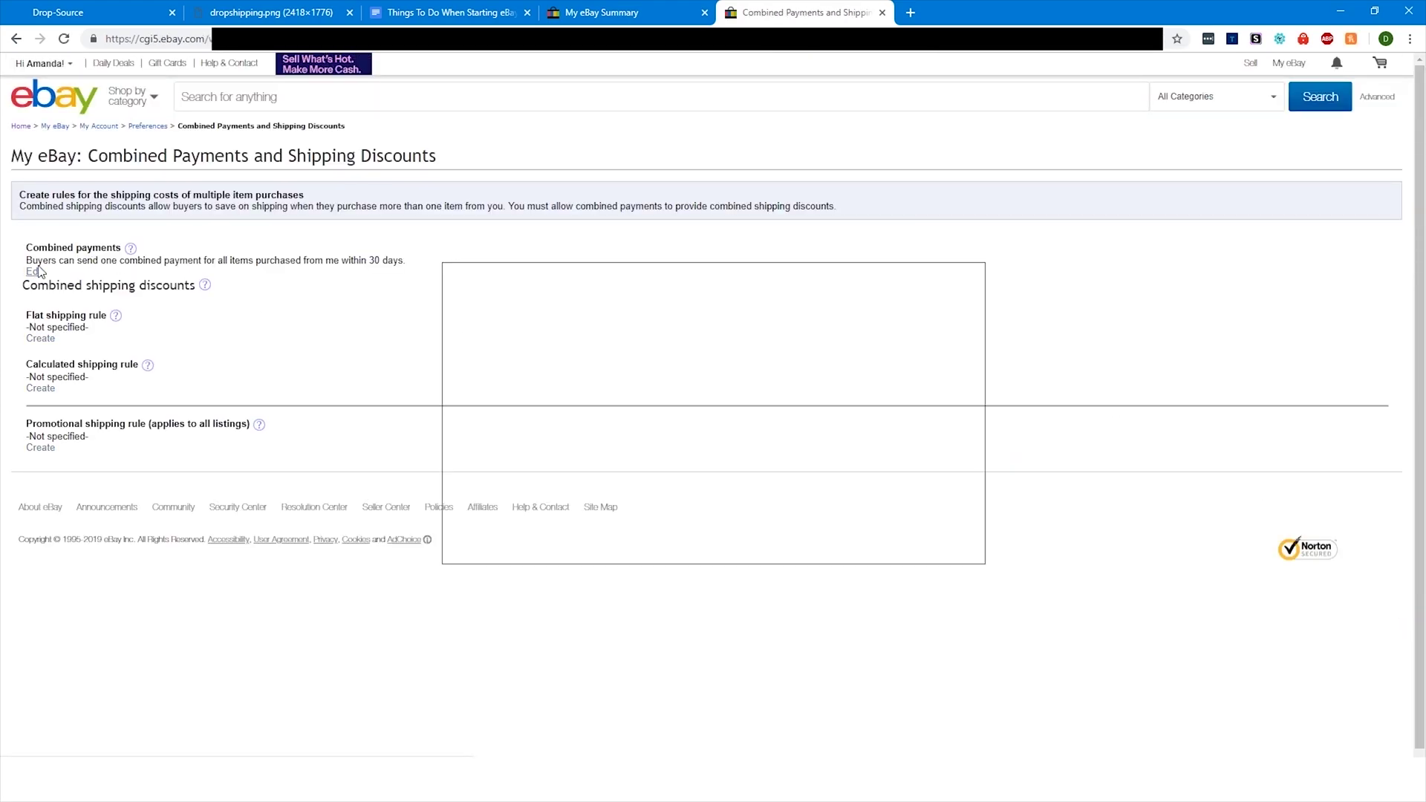
{"action": "left_click", "coordinate": [487, 372]}
{"action": "left_click", "coordinate": [914, 542]}
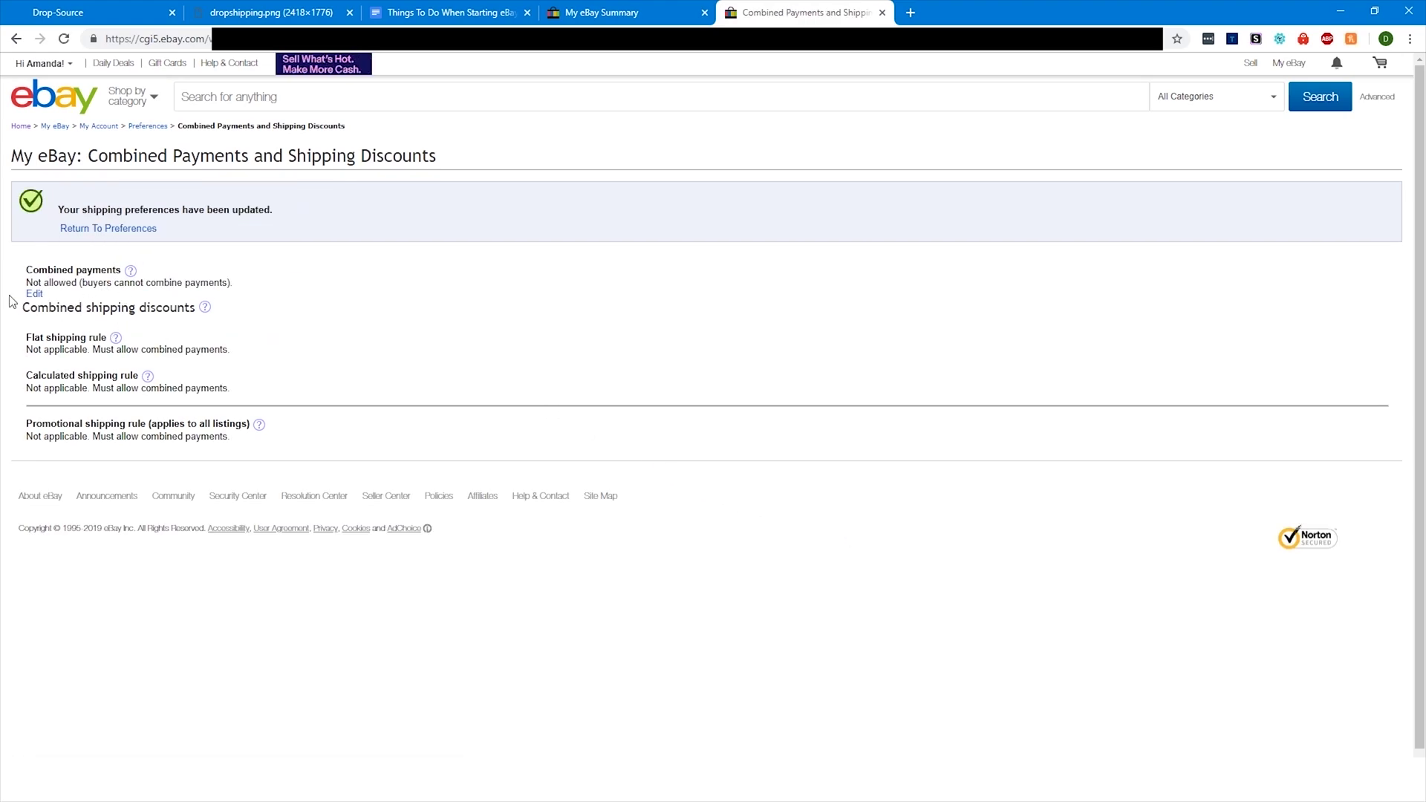
{"action": "key", "text": "alt+Left"}
Step: Go back to Site Preferences and open the Unpaid Item Assistant settings
{"action": "left_click", "coordinate": [16, 38]}
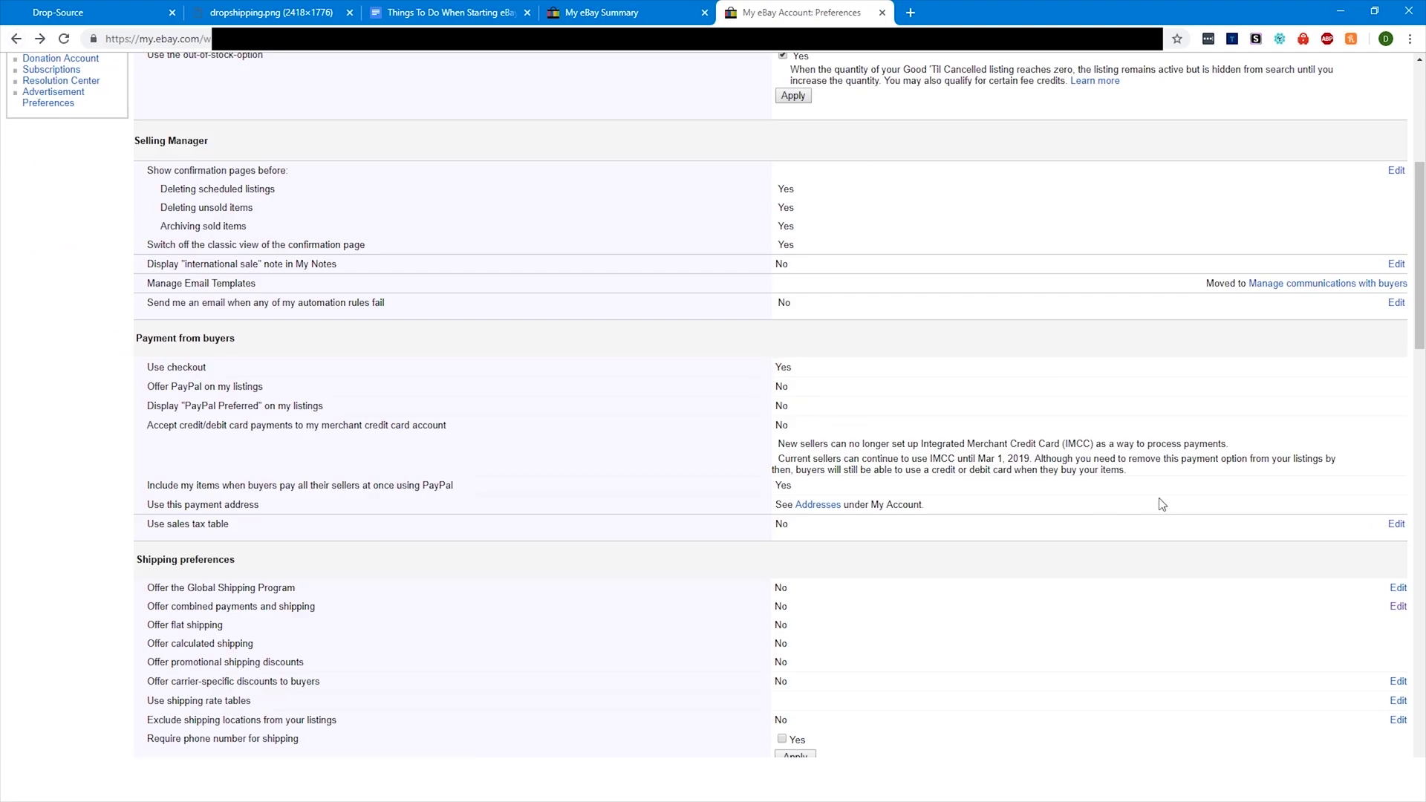
{"action": "key", "text": "ctrl+f"}
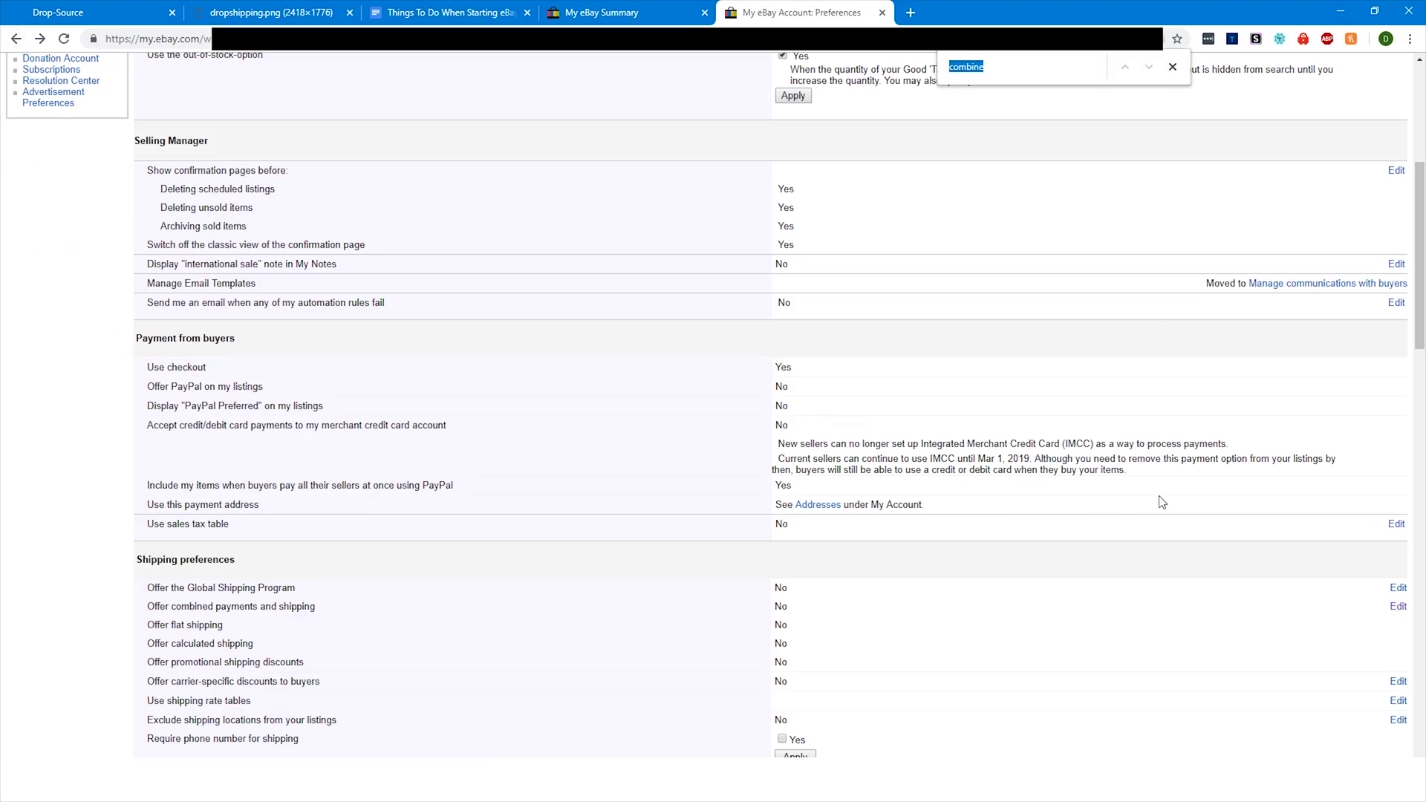
{"action": "type", "text": "unpaid"}
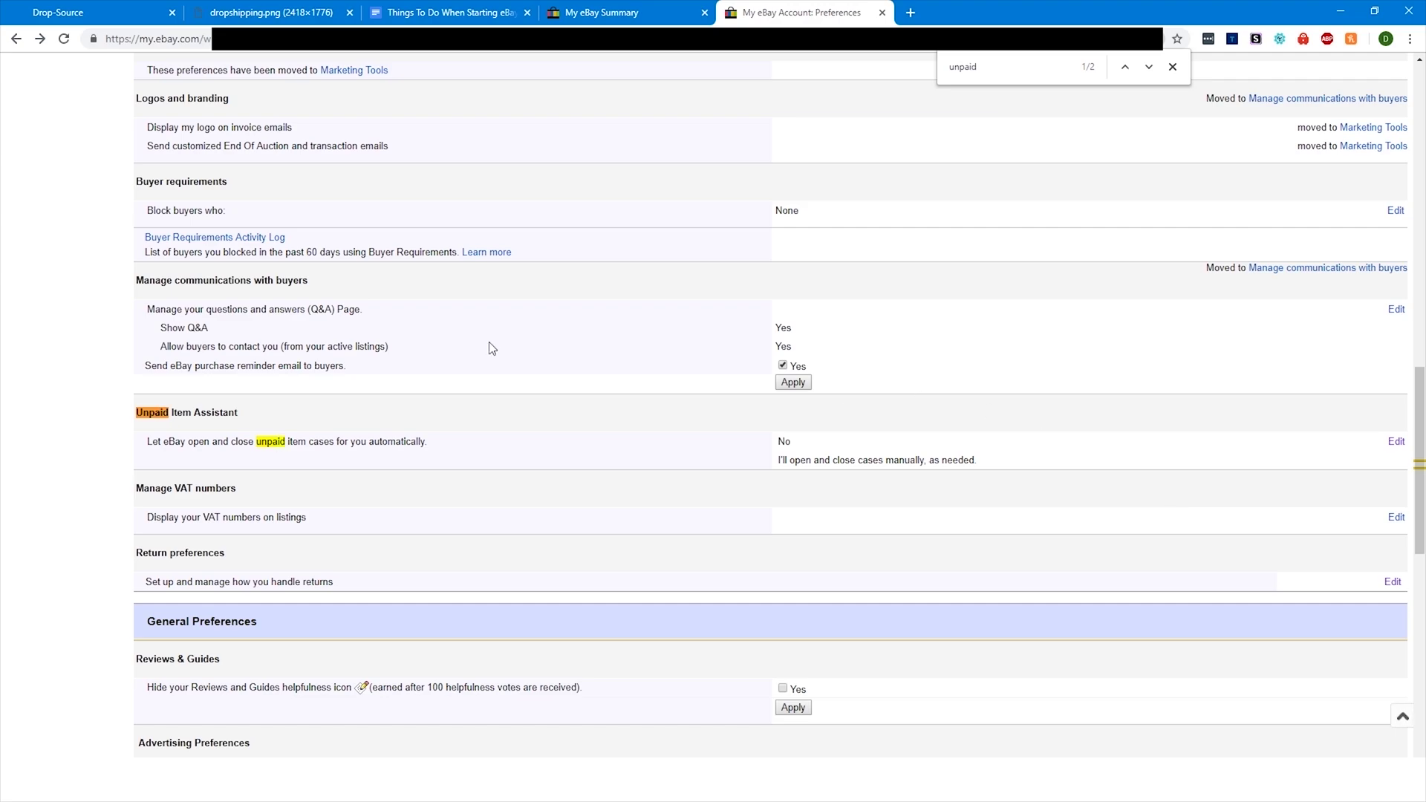
{"action": "left_click", "coordinate": [1395, 442]}
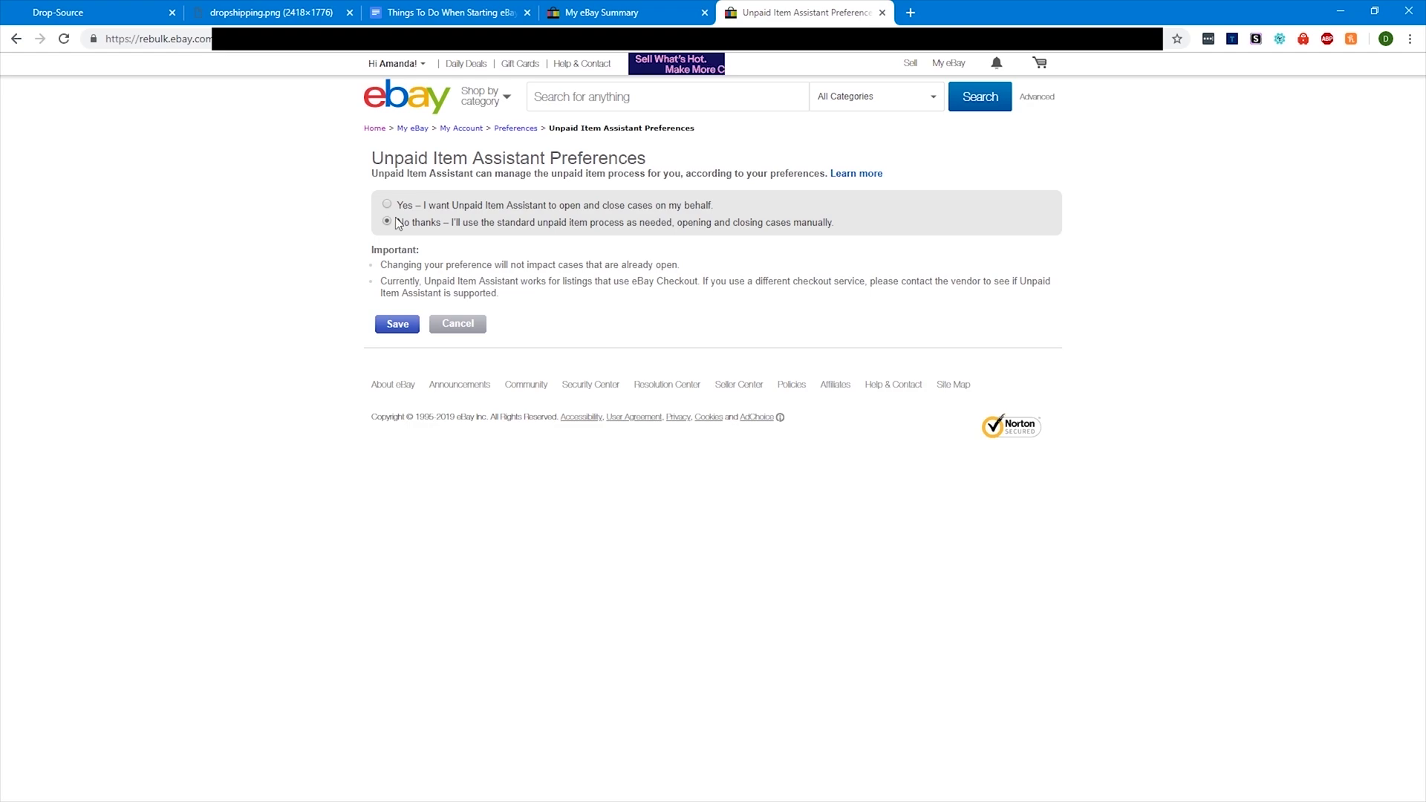
Step: Enable the Unpaid Item Assistant with cases after 2 days and auto-relist set to Yes, and save
{"action": "left_click", "coordinate": [387, 204]}
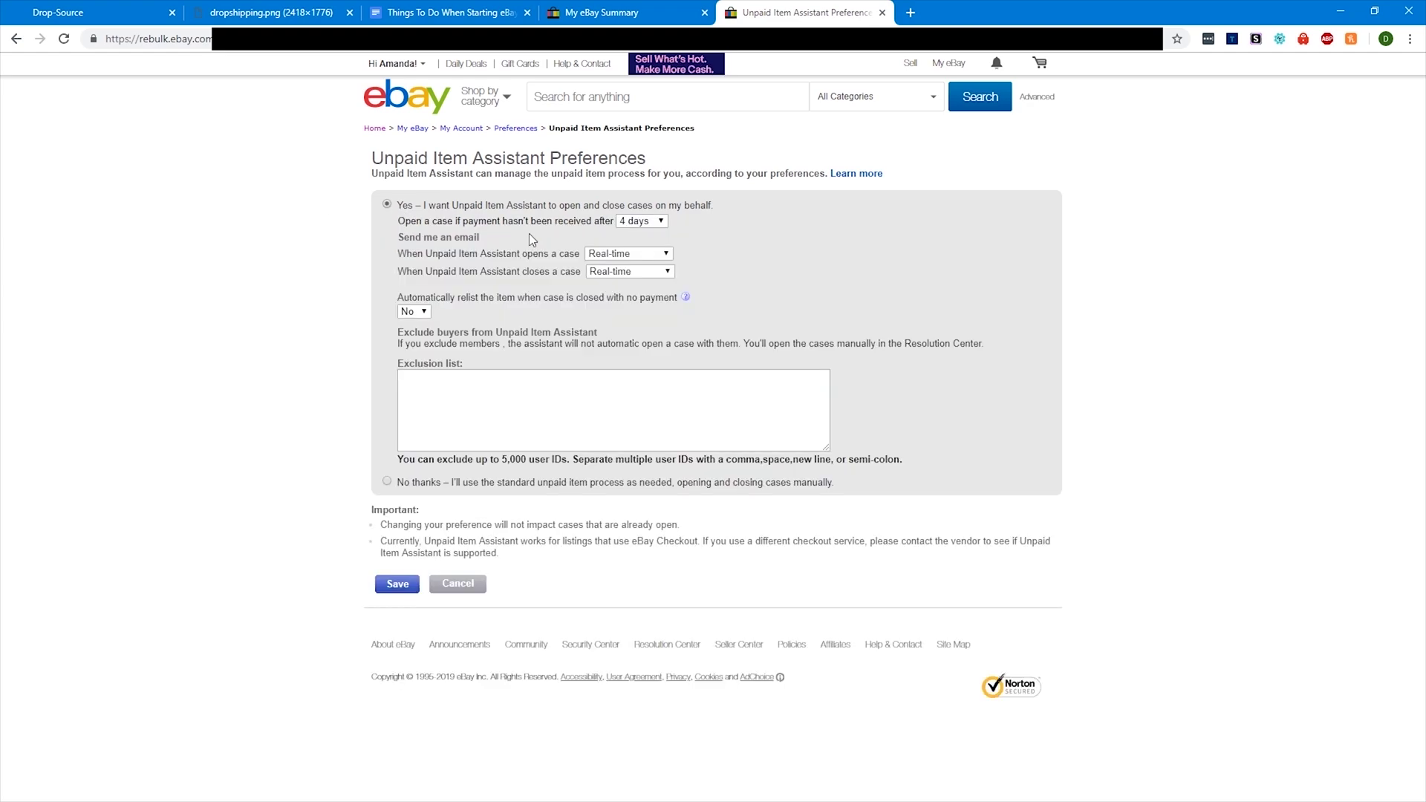
{"action": "left_click", "coordinate": [657, 223]}
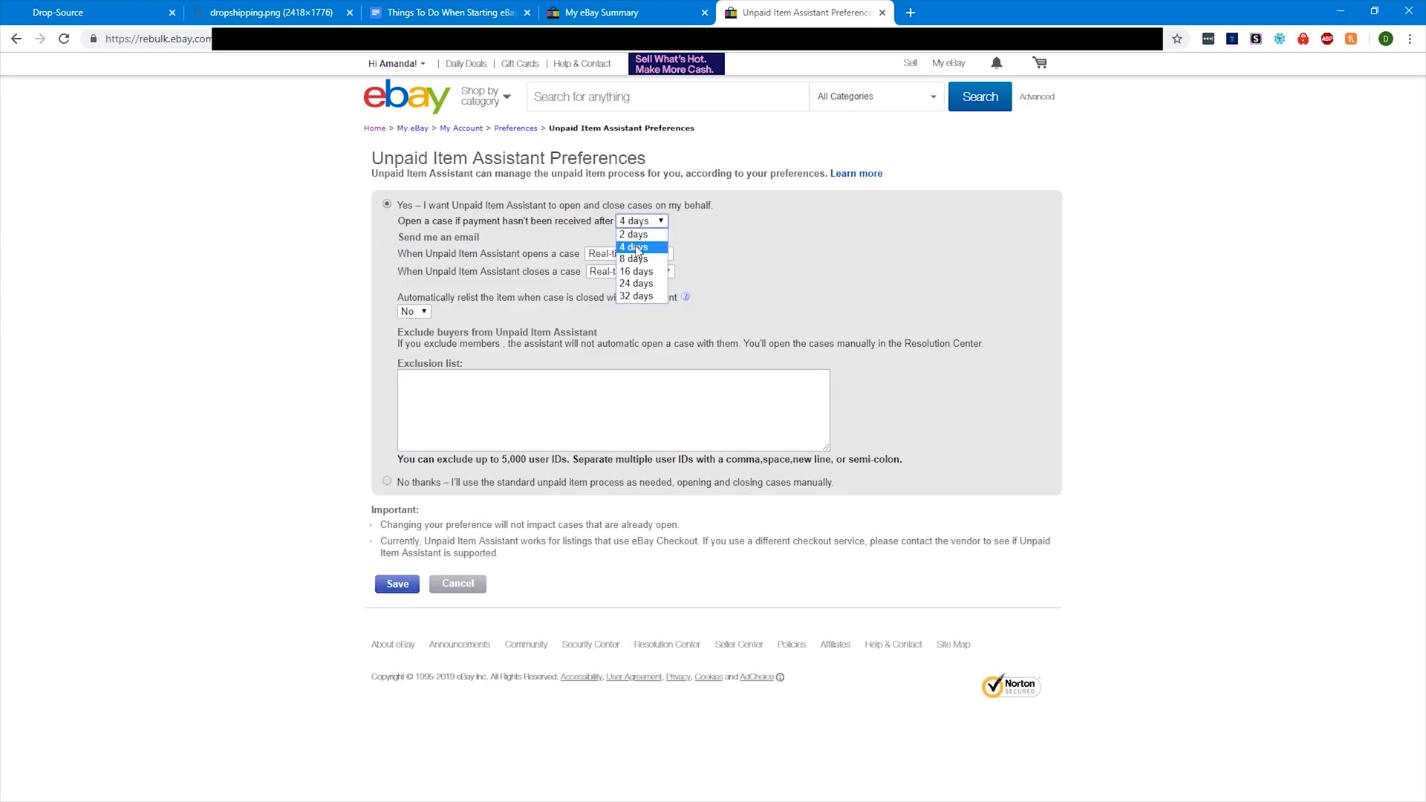
{"action": "left_click", "coordinate": [640, 235]}
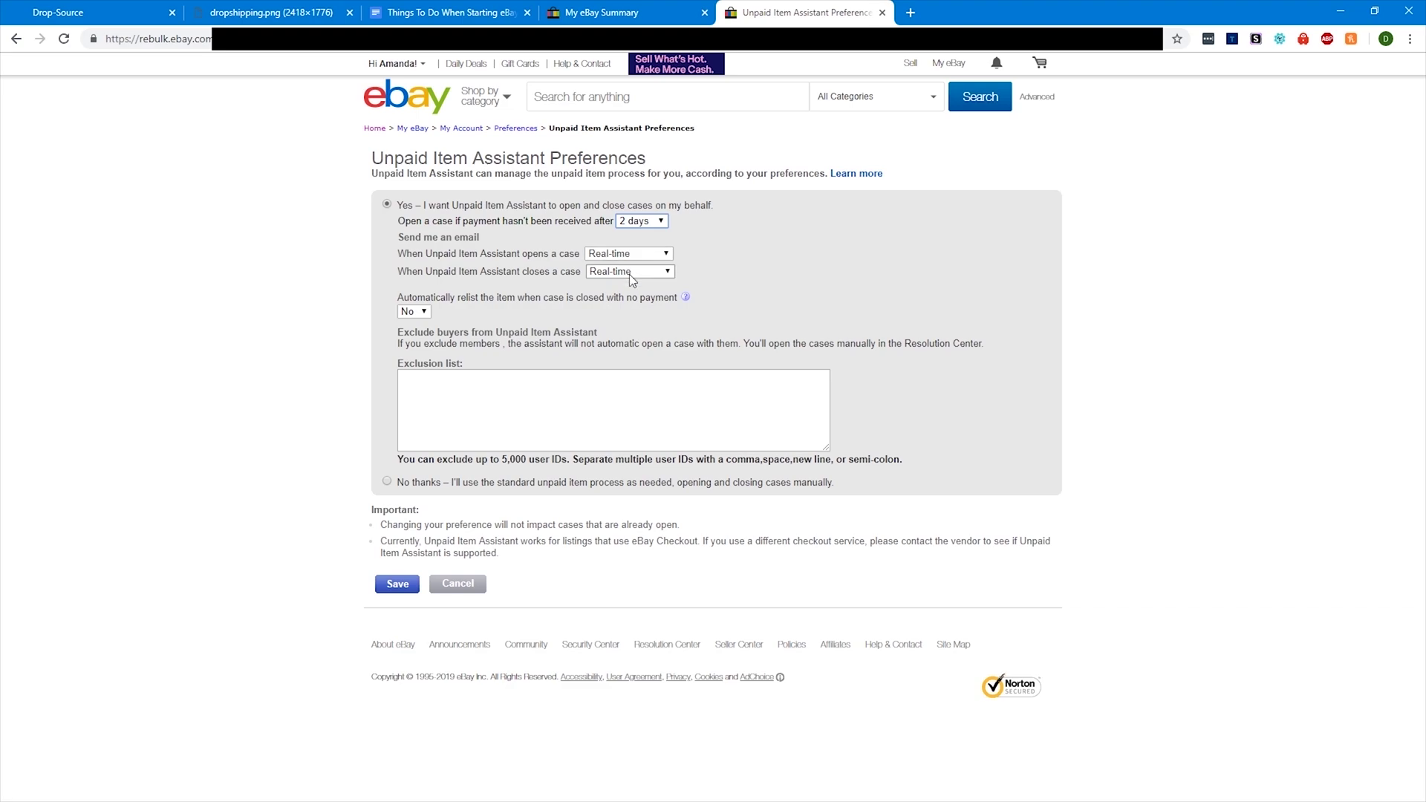
{"action": "left_click", "coordinate": [414, 311]}
{"action": "left_click", "coordinate": [418, 339]}
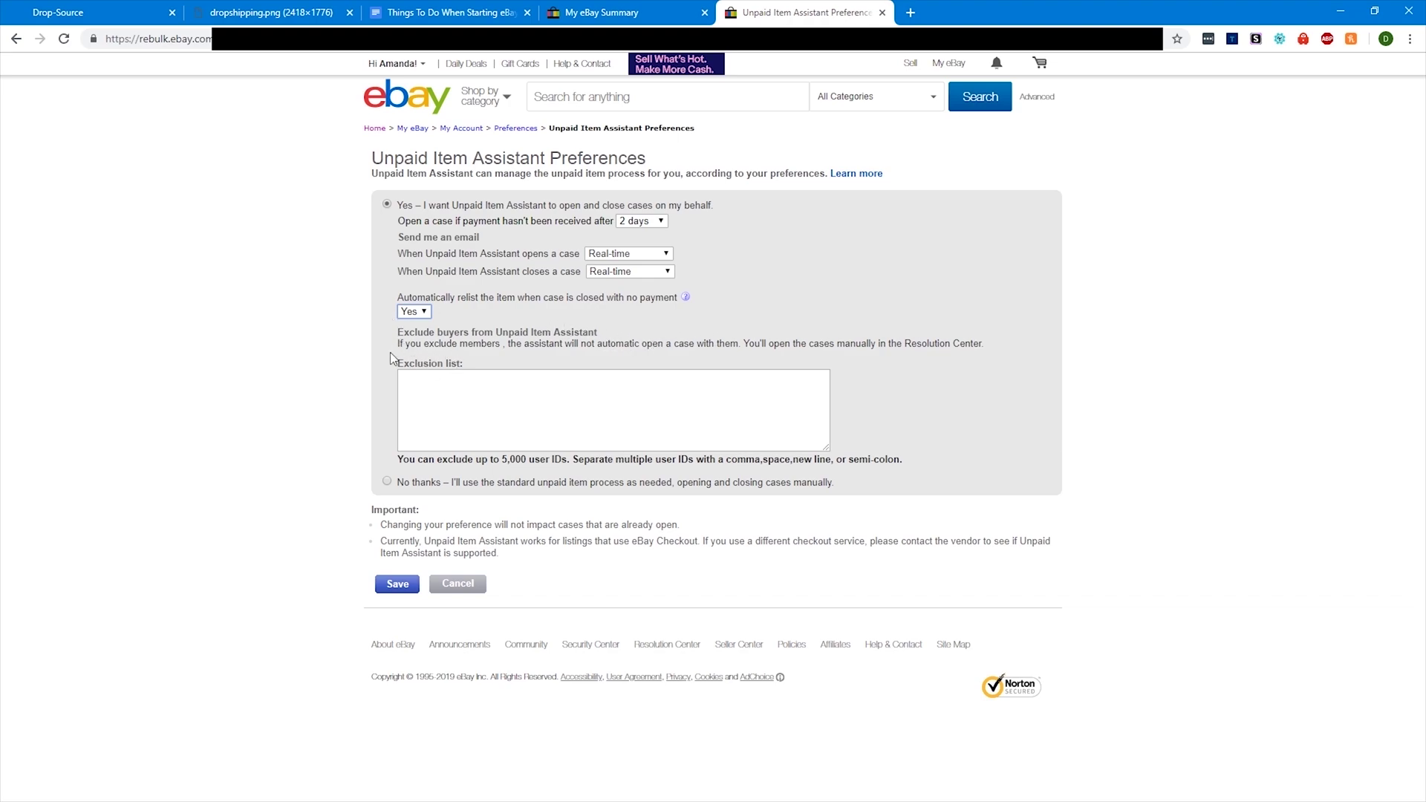
{"action": "left_click", "coordinate": [399, 585]}
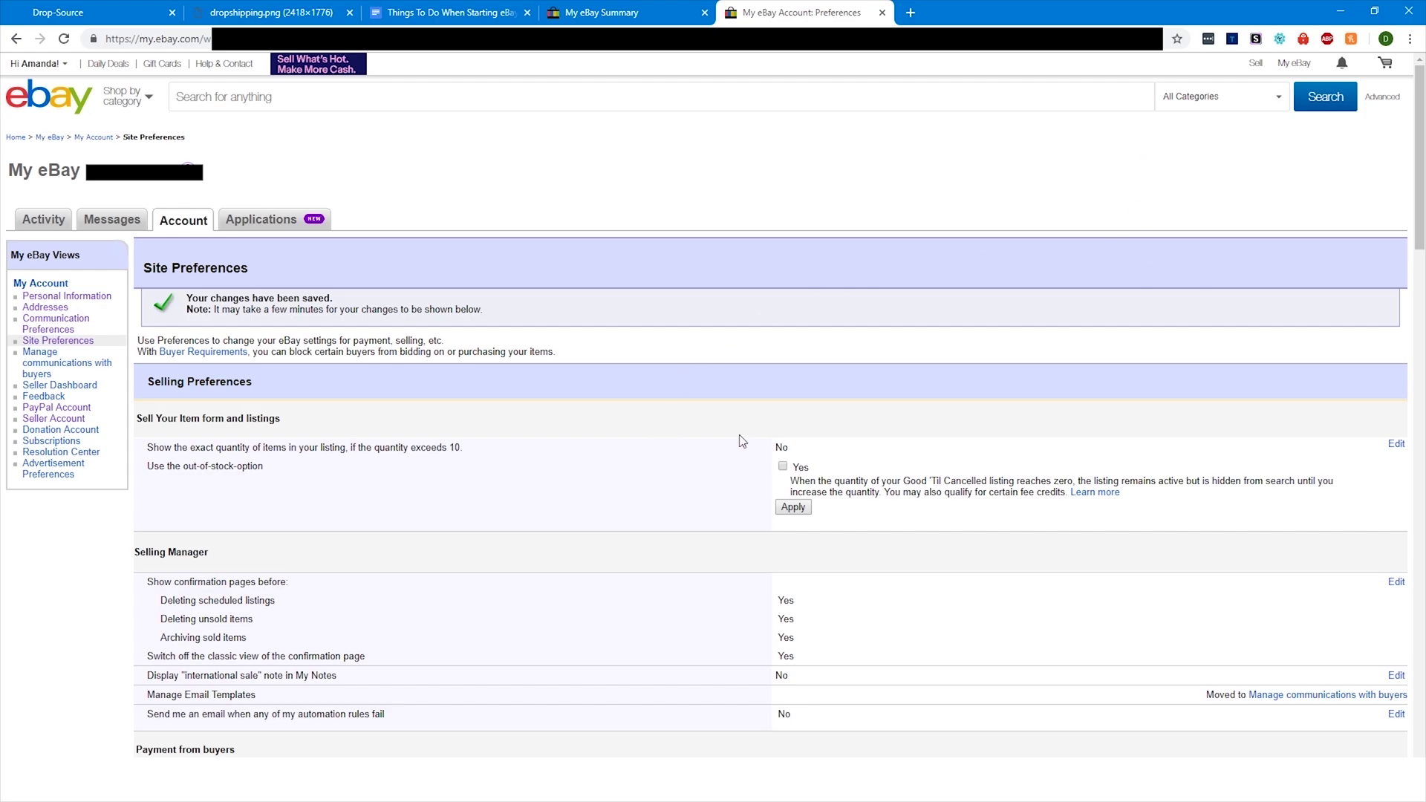
Step: Open the return preferences and scroll through the return rules
{"action": "key", "text": "ctrl+f"}
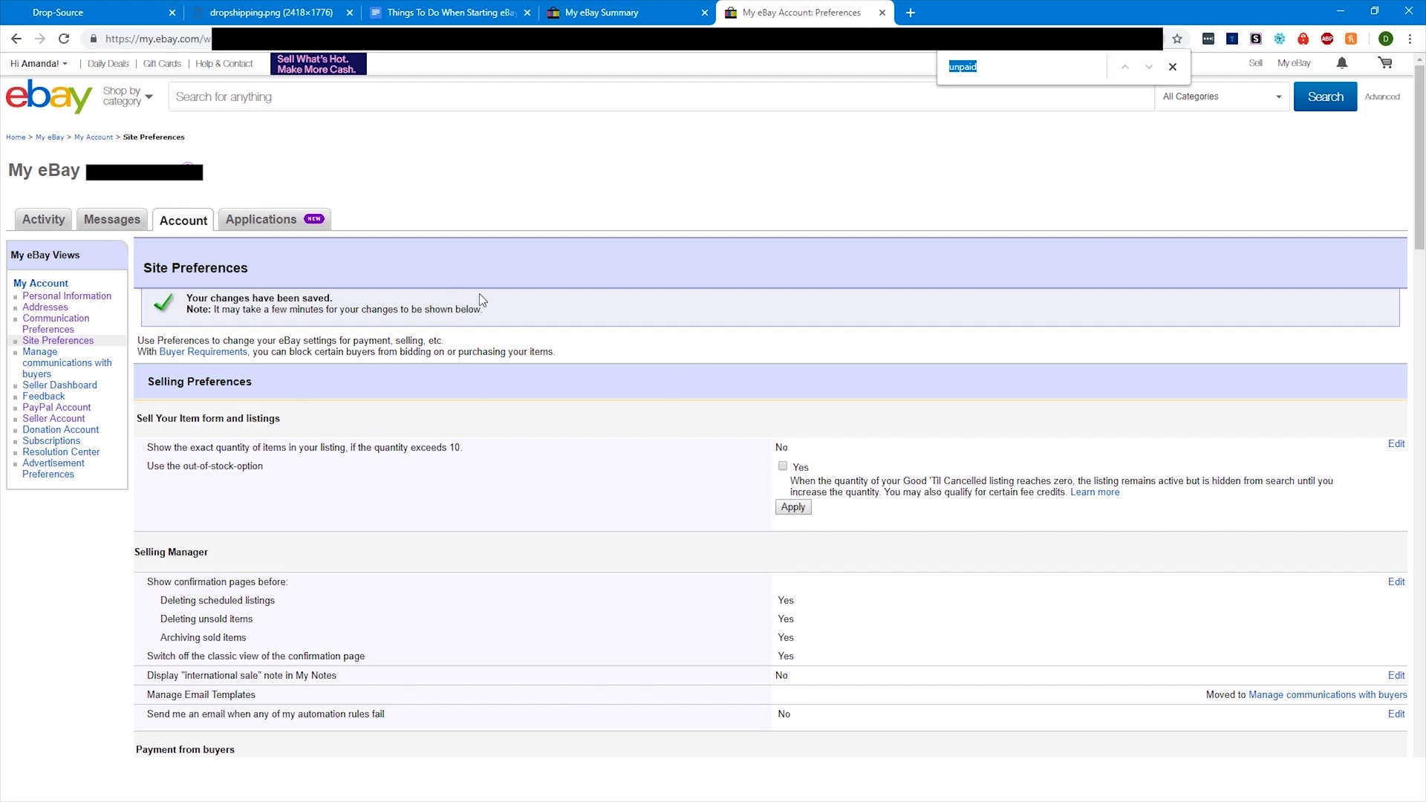
{"action": "type", "text": "retur"}
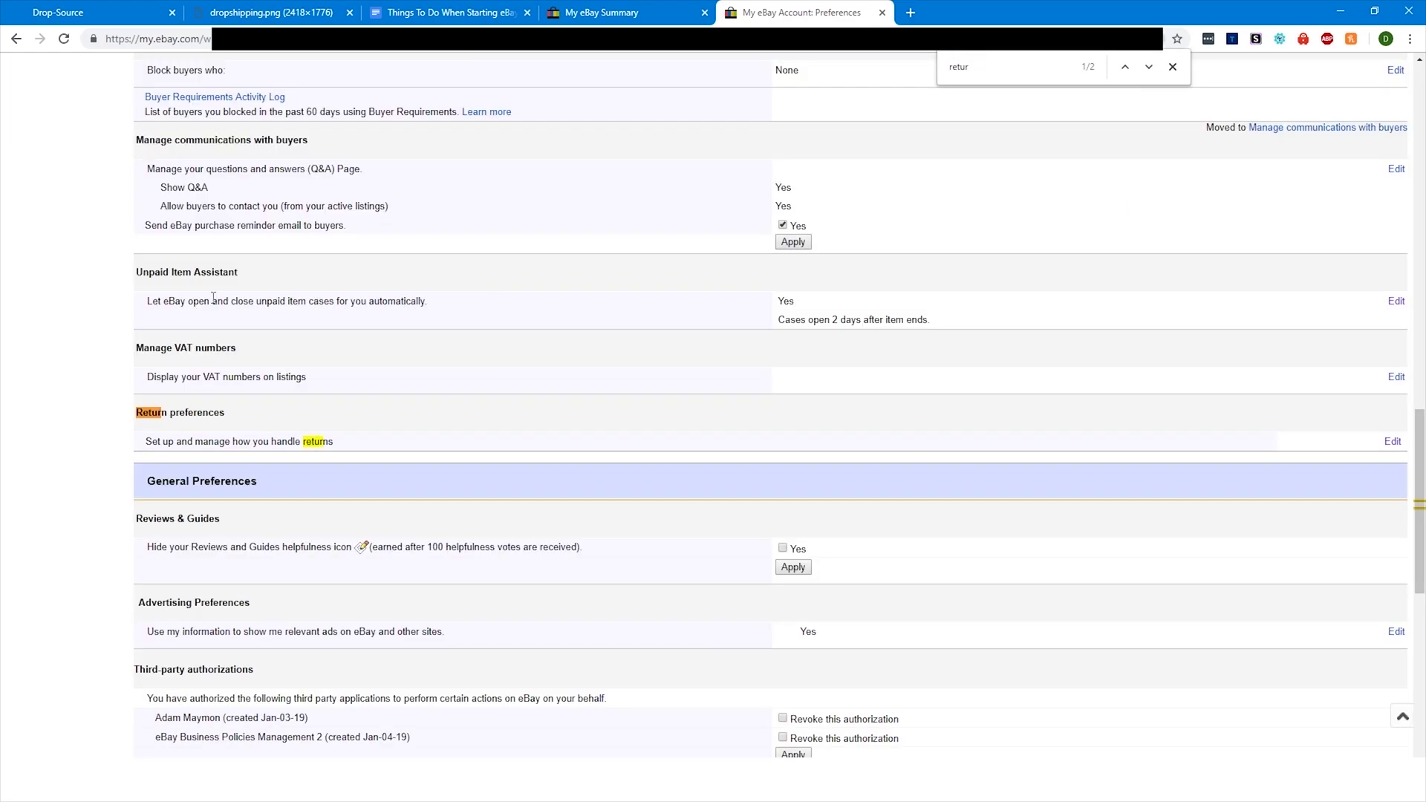
{"action": "left_click", "coordinate": [1392, 442]}
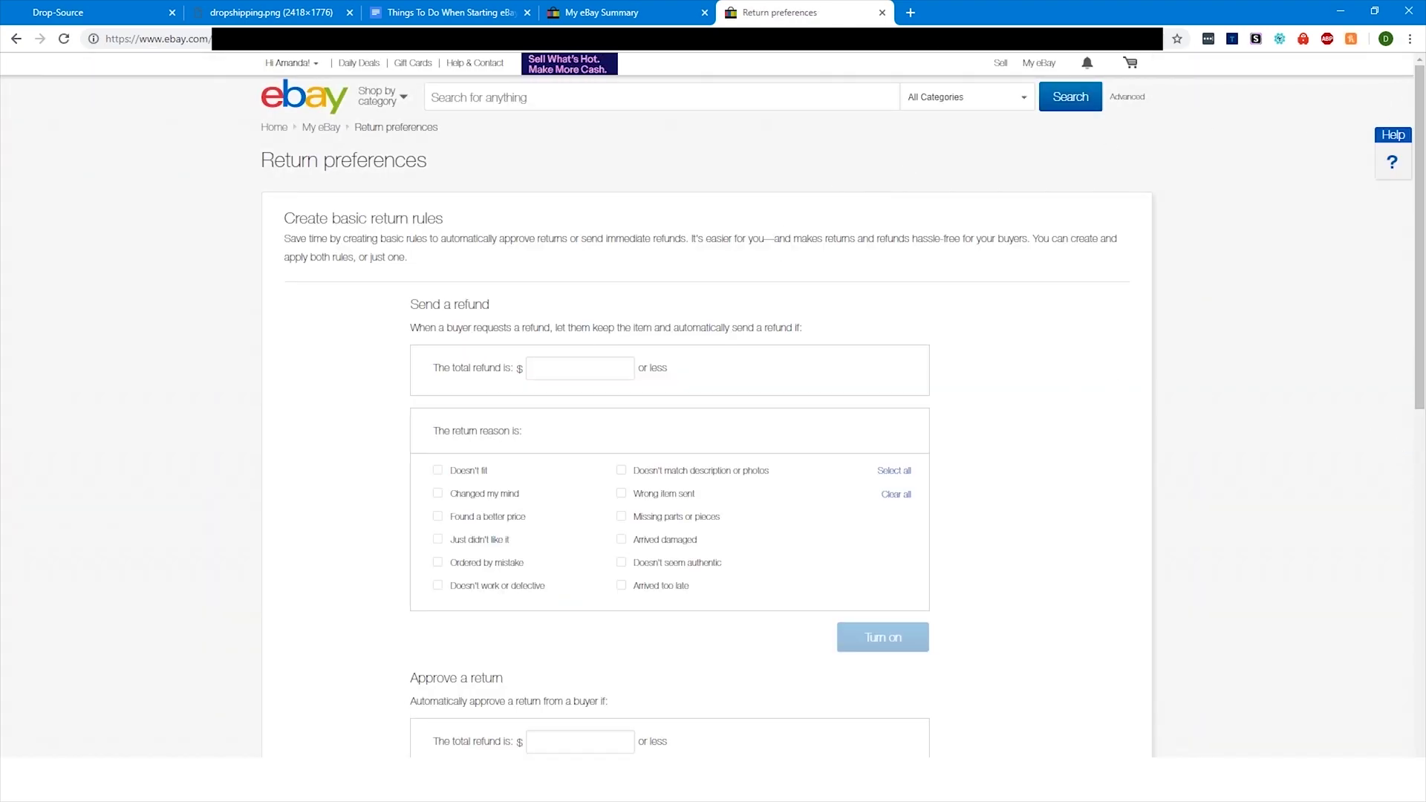
{"action": "scroll", "coordinate": [1336, 334], "scroll_direction": "down", "scroll_amount": 10}
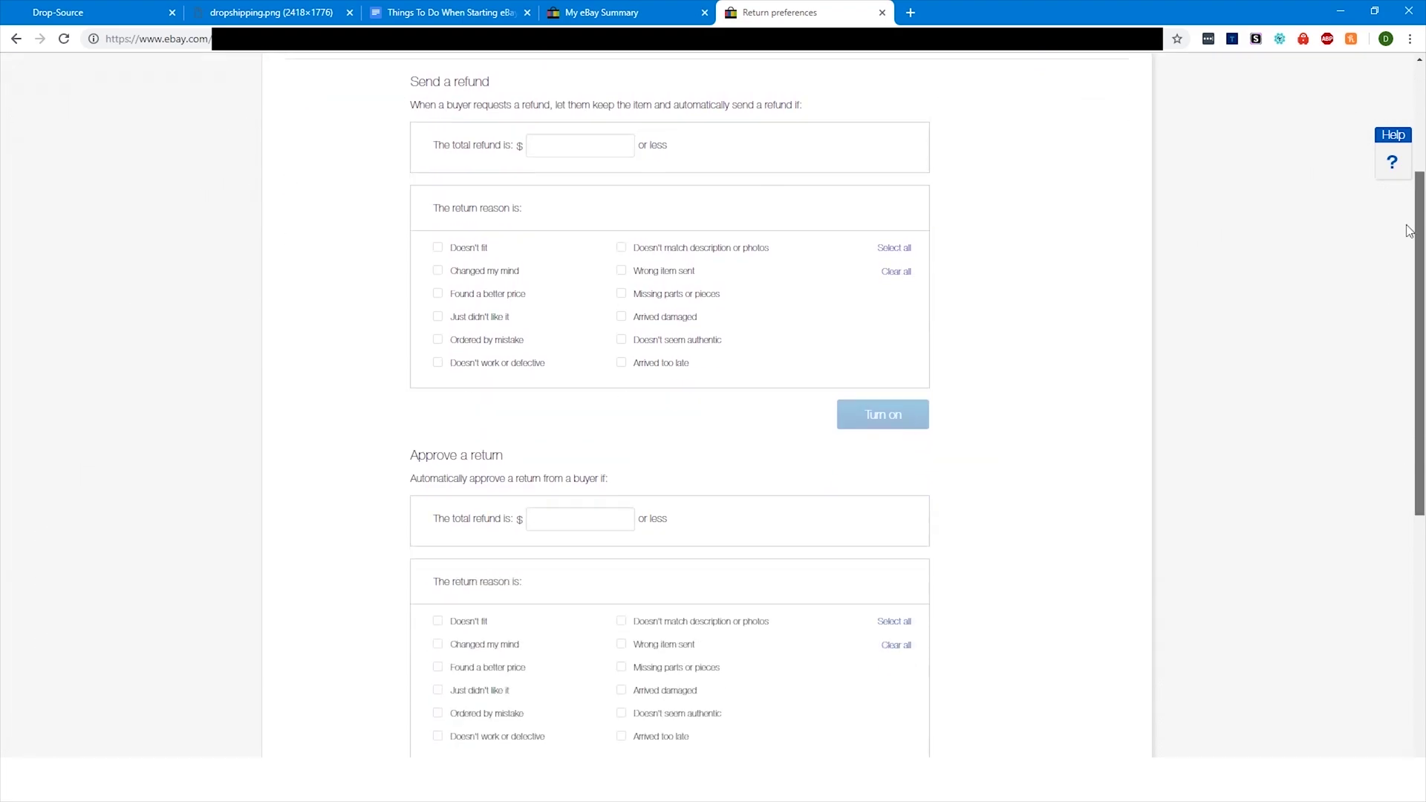
{"action": "scroll", "coordinate": [1374, 475], "scroll_direction": "up", "scroll_amount": 5}
{"action": "scroll", "coordinate": [1389, 266], "scroll_direction": "up", "scroll_amount": 5}
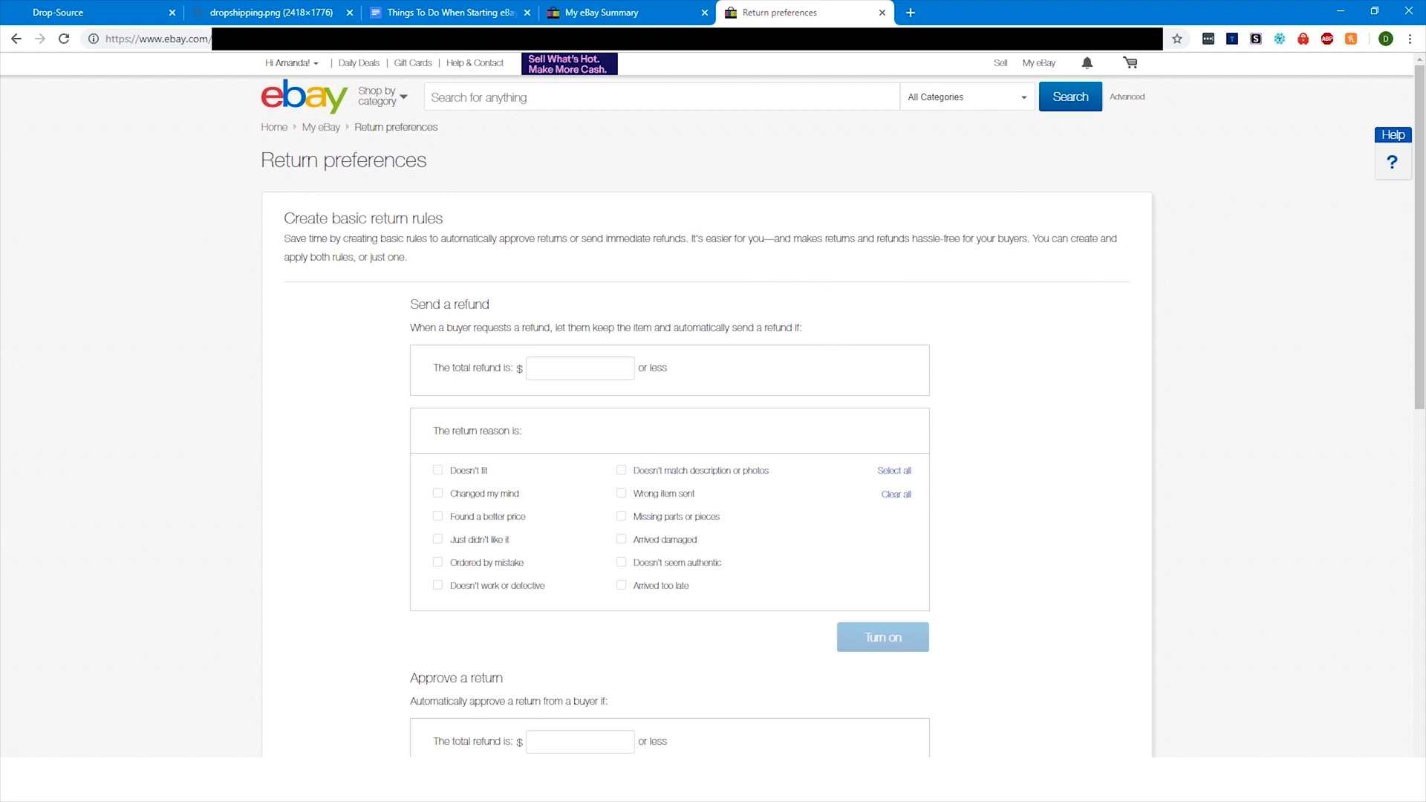
{"action": "scroll", "coordinate": [1418, 302], "scroll_direction": "down", "scroll_amount": 3}
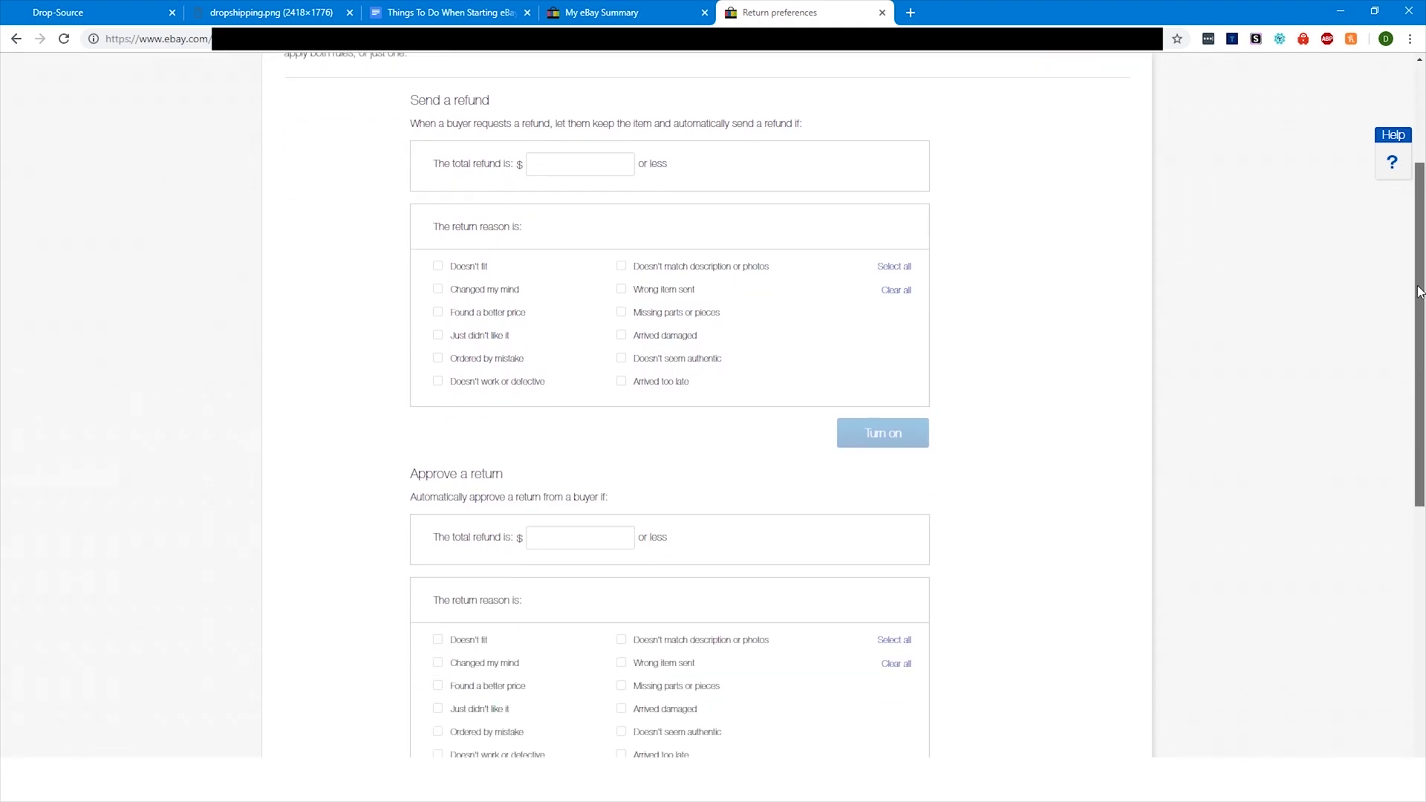
{"action": "scroll", "coordinate": [1418, 302], "scroll_direction": "down", "scroll_amount": 7}
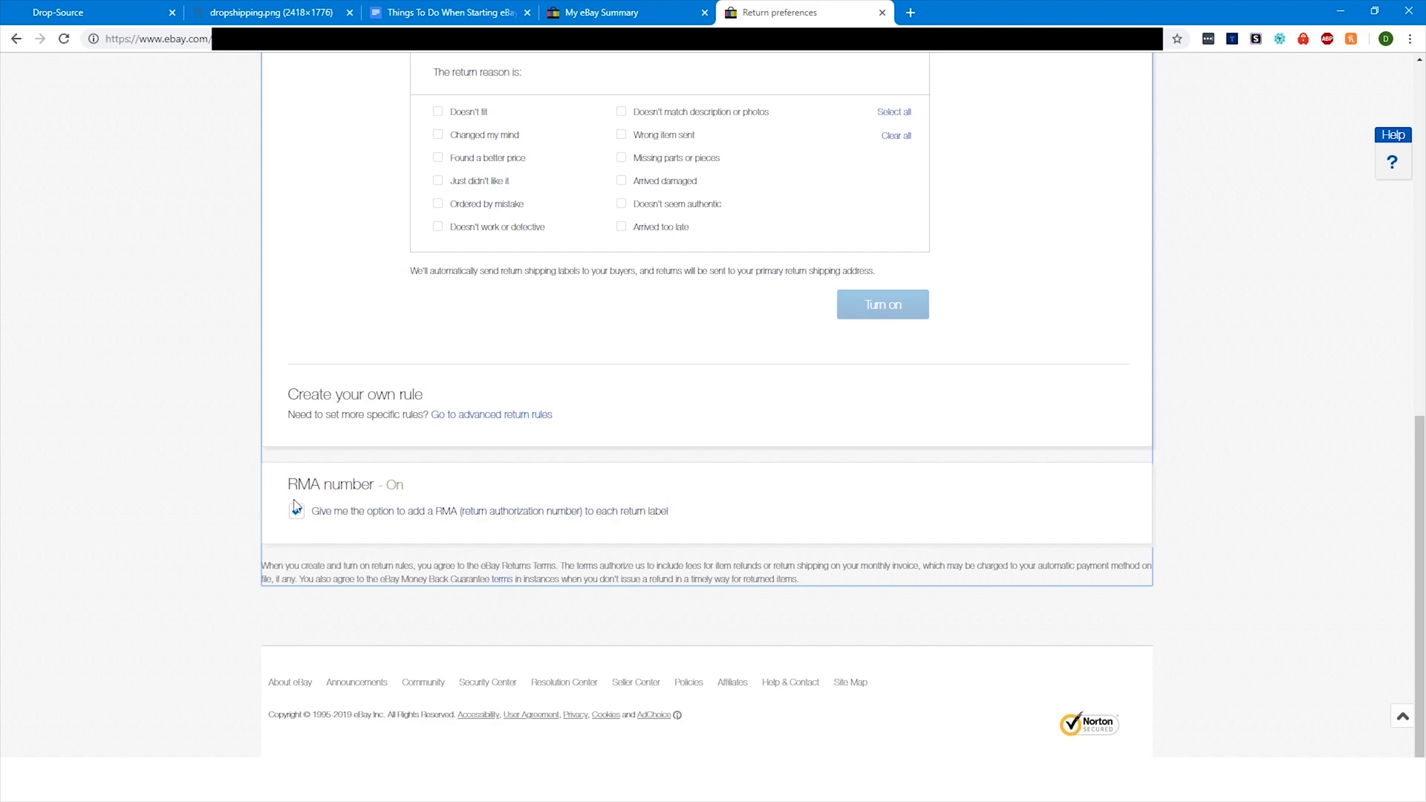
Step: Check that the RMA number option is on, then close the return preferences page
{"action": "left_click_drag", "start_coordinate": [298, 484], "coordinate": [351, 481]}
{"action": "left_click", "coordinate": [319, 490]}
{"action": "left_click", "coordinate": [158, 505]}
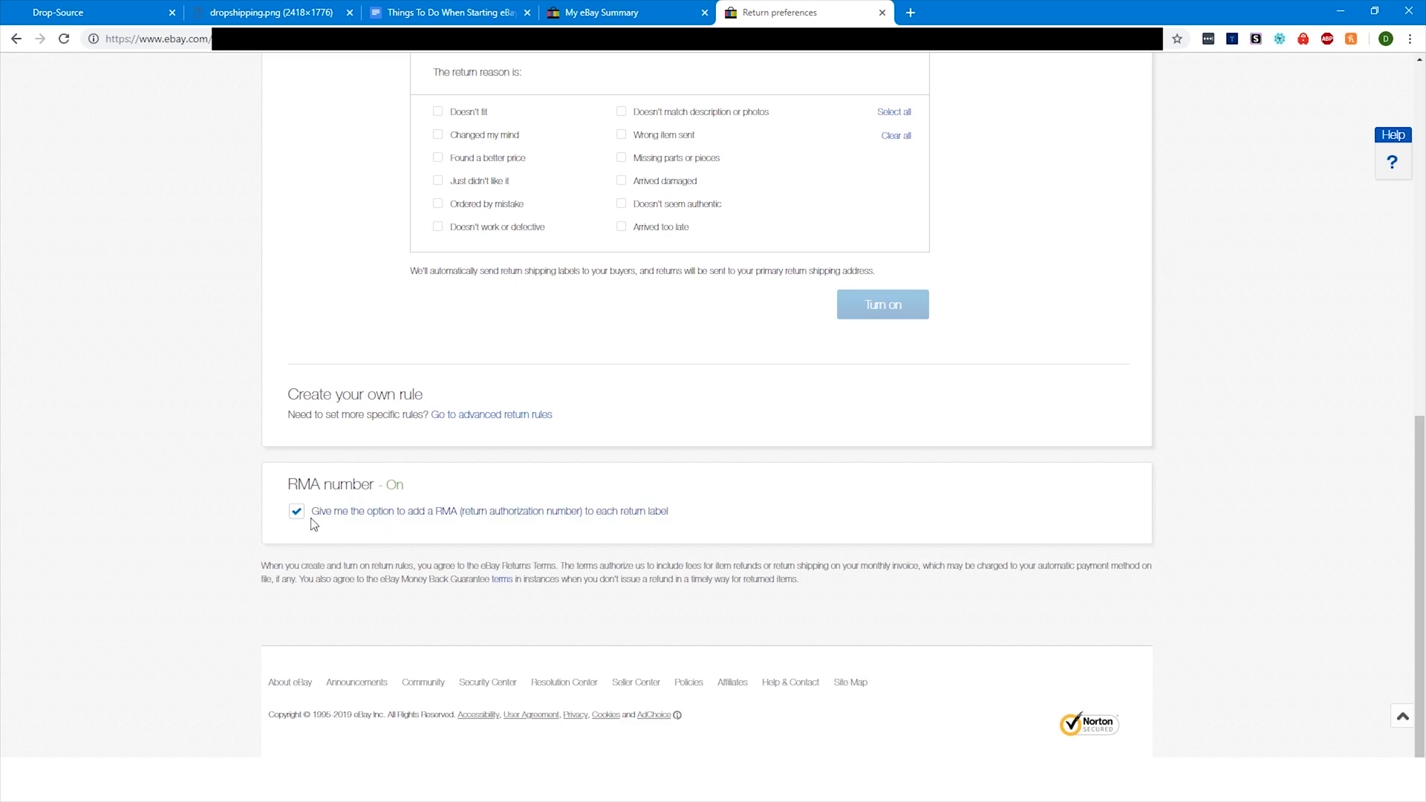
{"action": "left_click", "coordinate": [64, 39]}
{"action": "left_click", "coordinate": [883, 12]}
Step: Open My Account and bring up the Personal Information page
{"action": "left_click", "coordinate": [405, 231]}
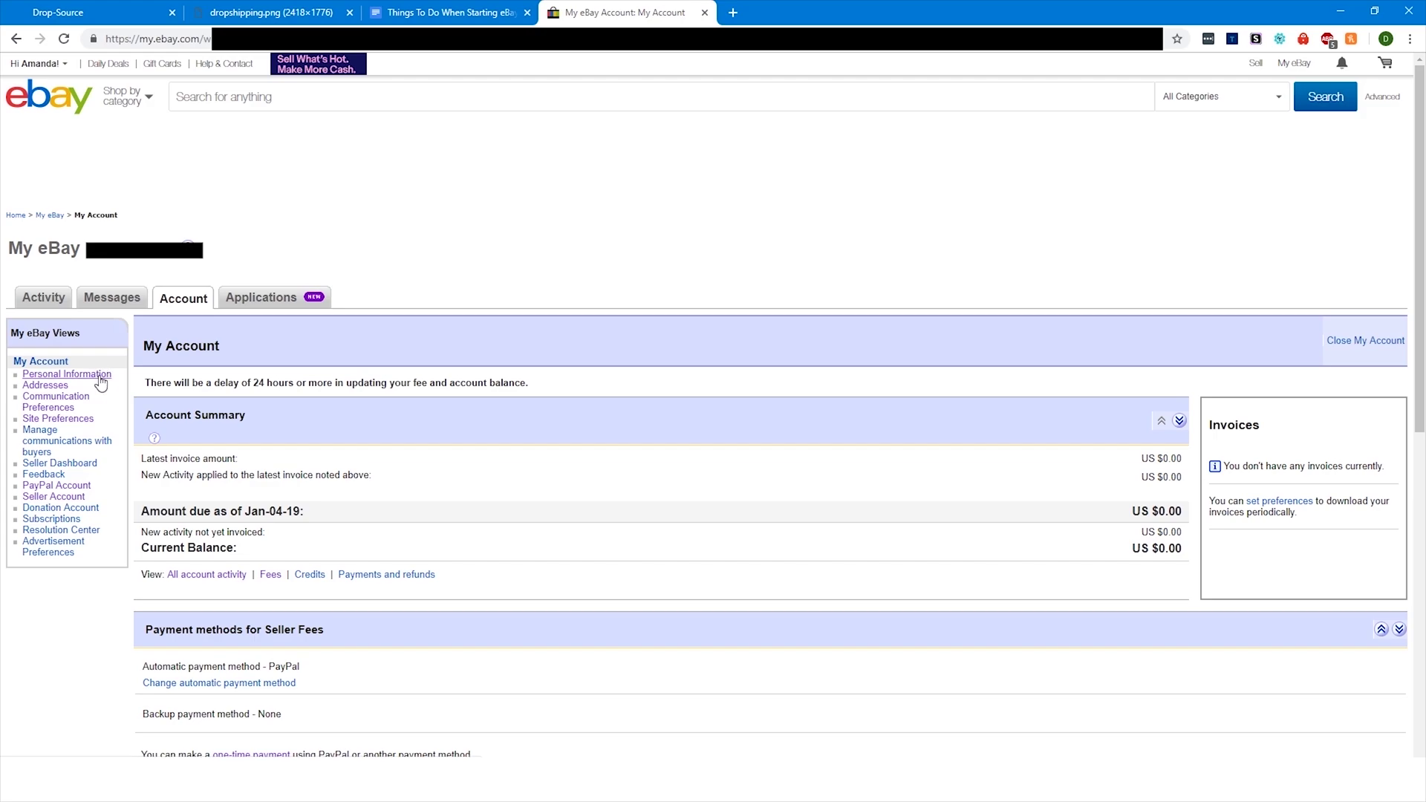
{"action": "middle_click", "coordinate": [86, 375]}
{"action": "left_click", "coordinate": [805, 13]}
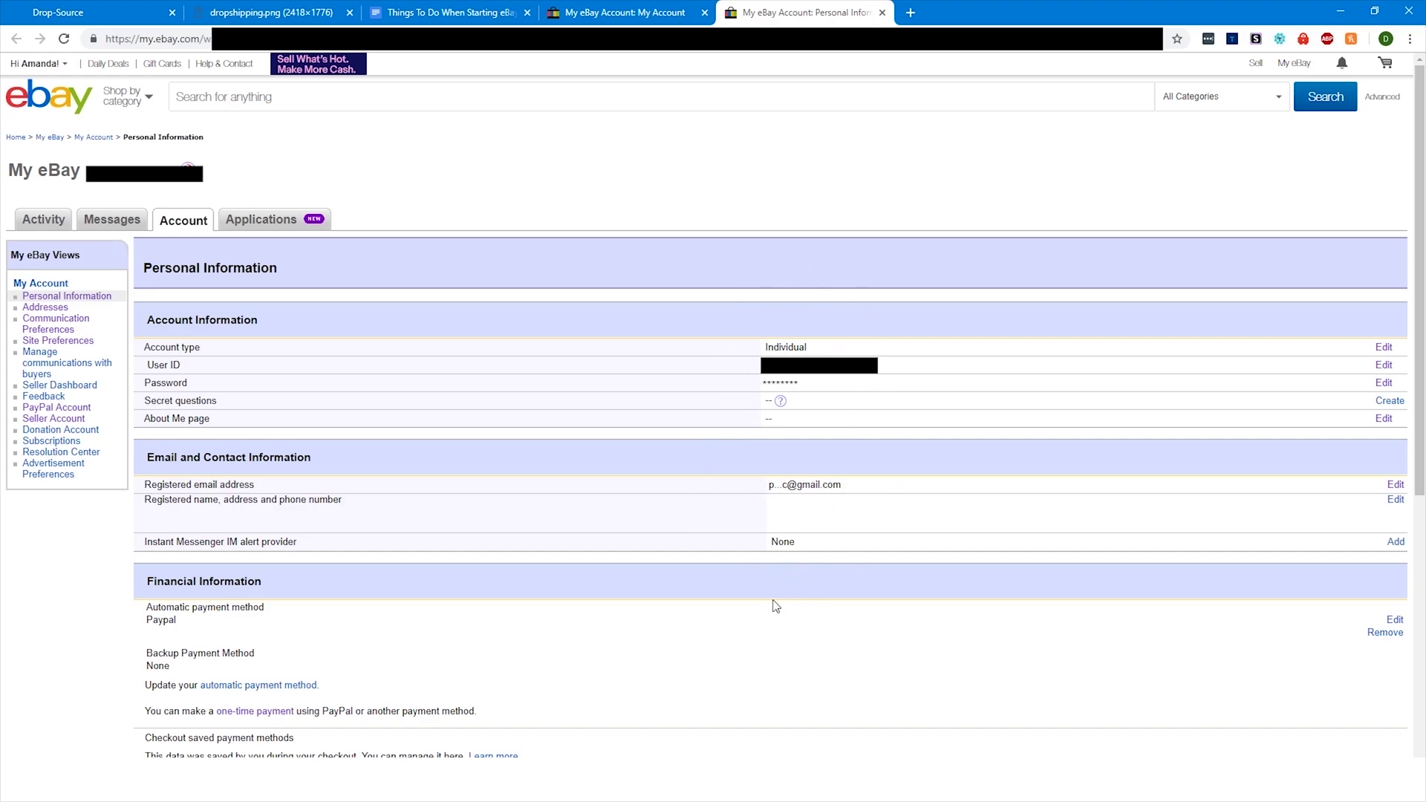
Step: Confirm the account type is listed as Individual
{"action": "double_click", "coordinate": [787, 345]}
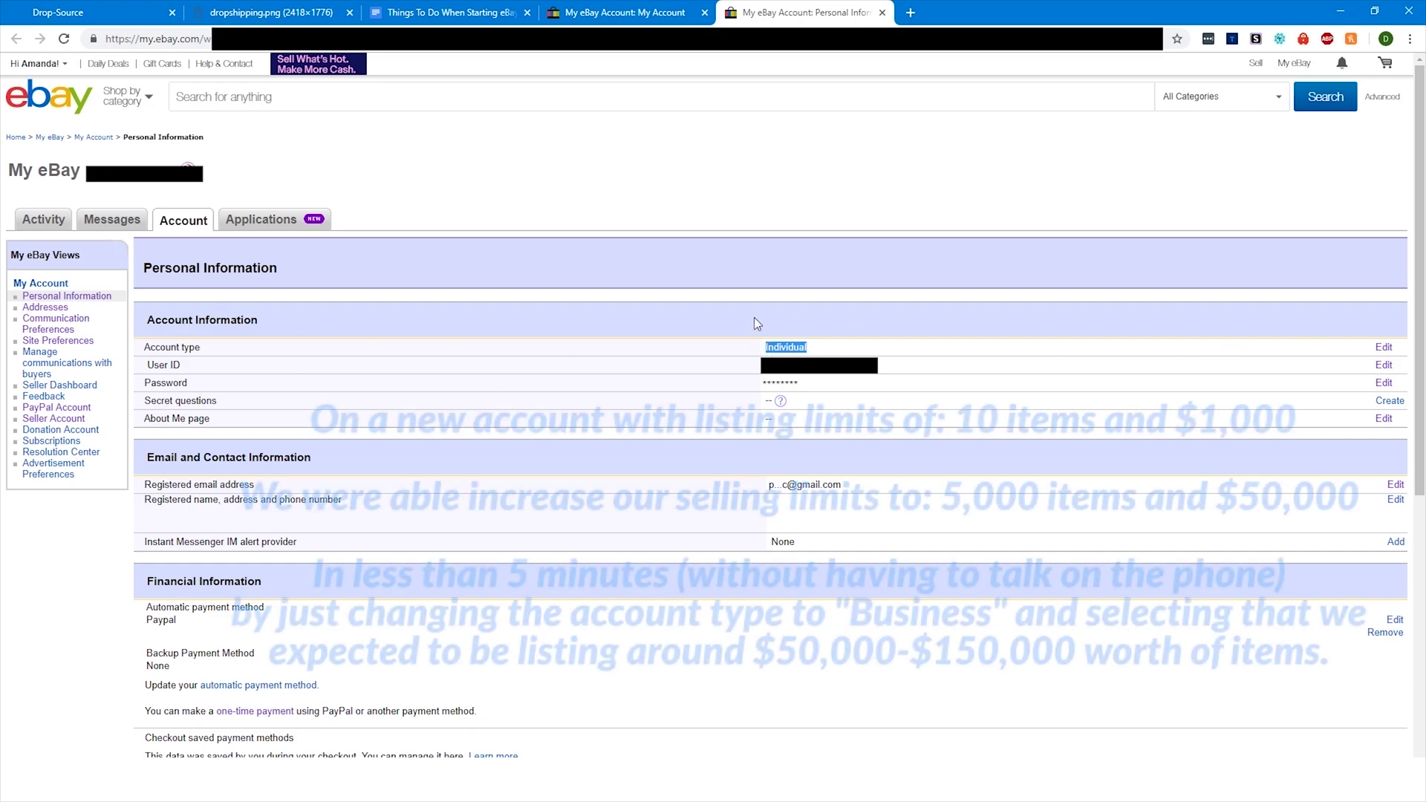
{"action": "left_click", "coordinate": [735, 348]}
{"action": "double_click", "coordinate": [791, 343]}
{"action": "left_click", "coordinate": [763, 343]}
{"action": "double_click", "coordinate": [789, 344]}
{"action": "left_click", "coordinate": [856, 470]}
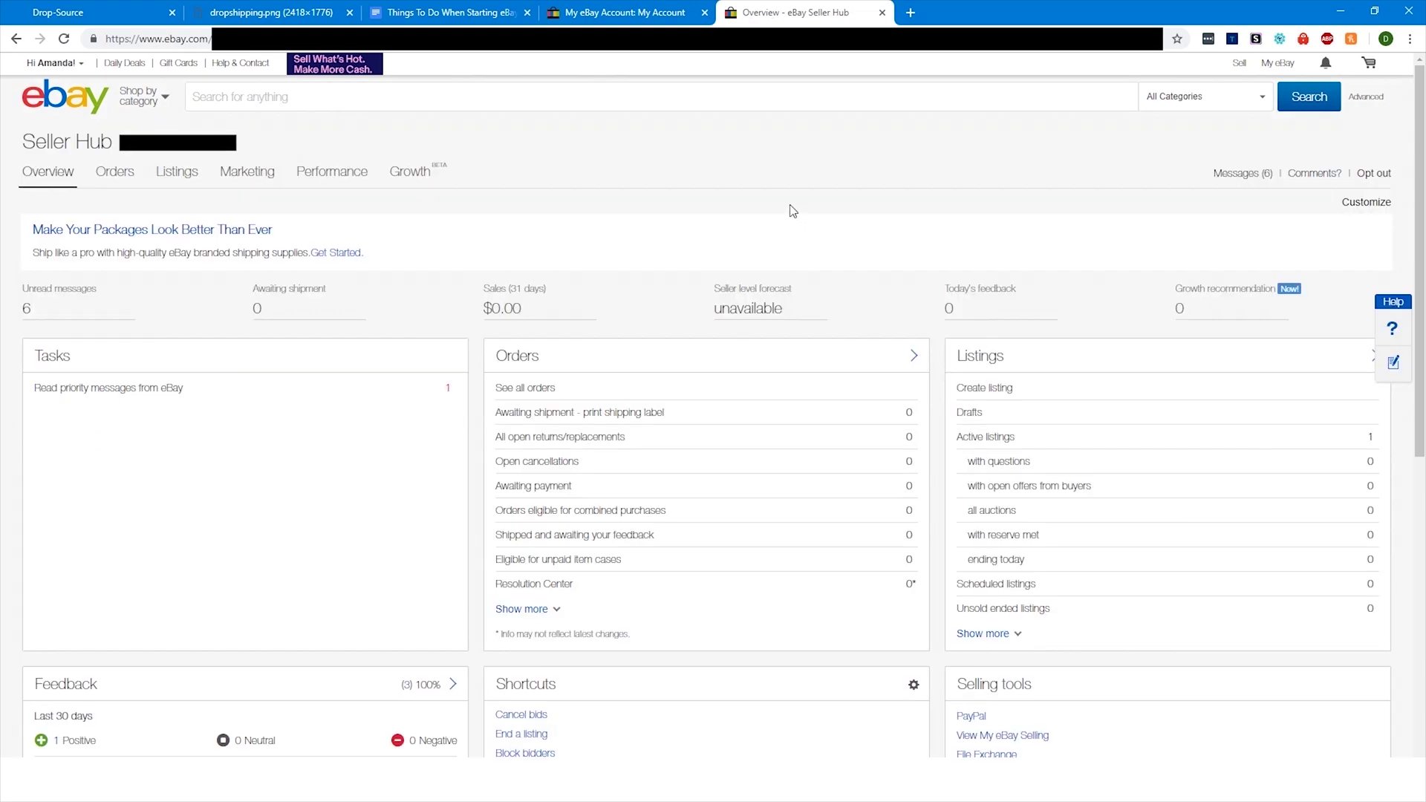
Step: Open the active listings page and finish its introductory tour
{"action": "mouse_move", "coordinate": [178, 169]}
{"action": "left_click", "coordinate": [184, 177]}
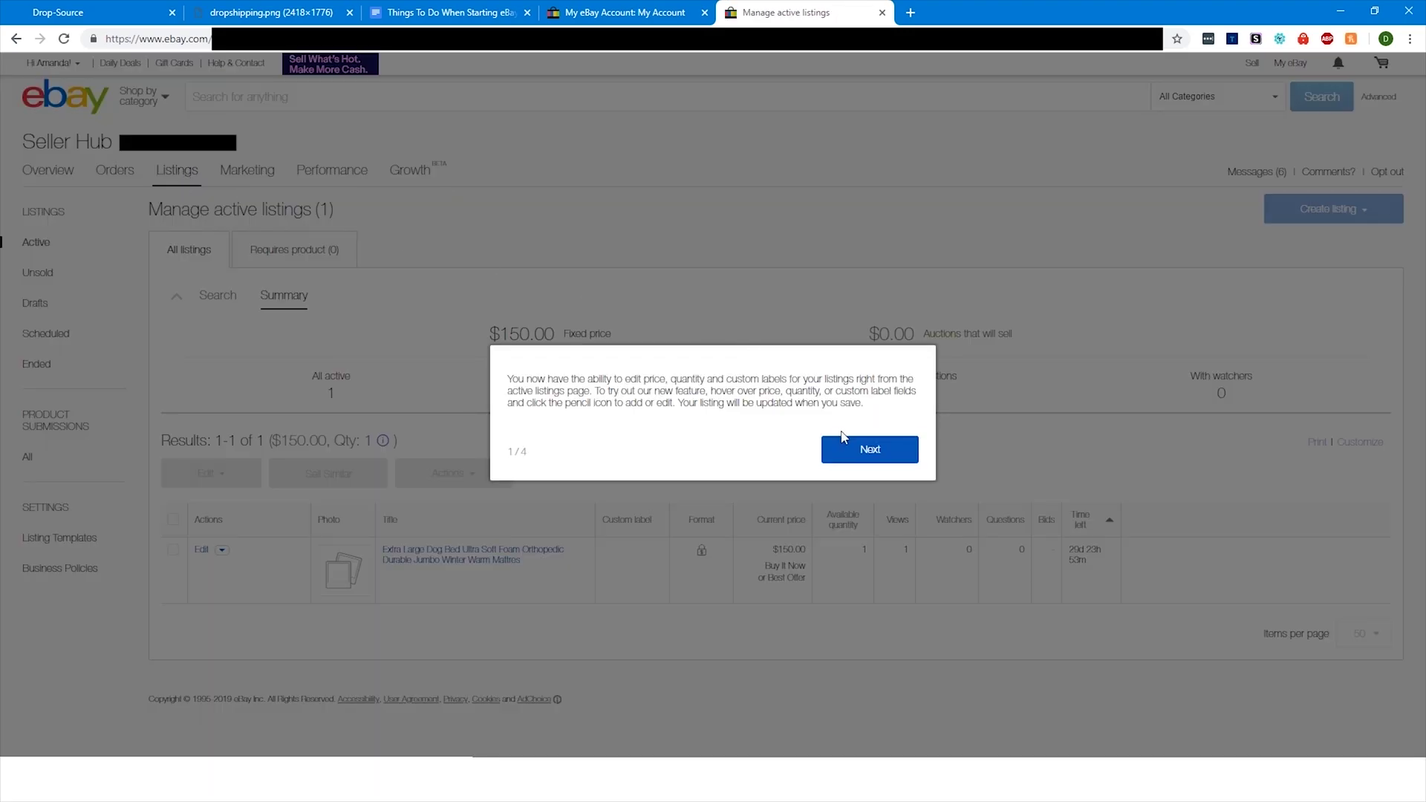
{"action": "left_click", "coordinate": [860, 449]}
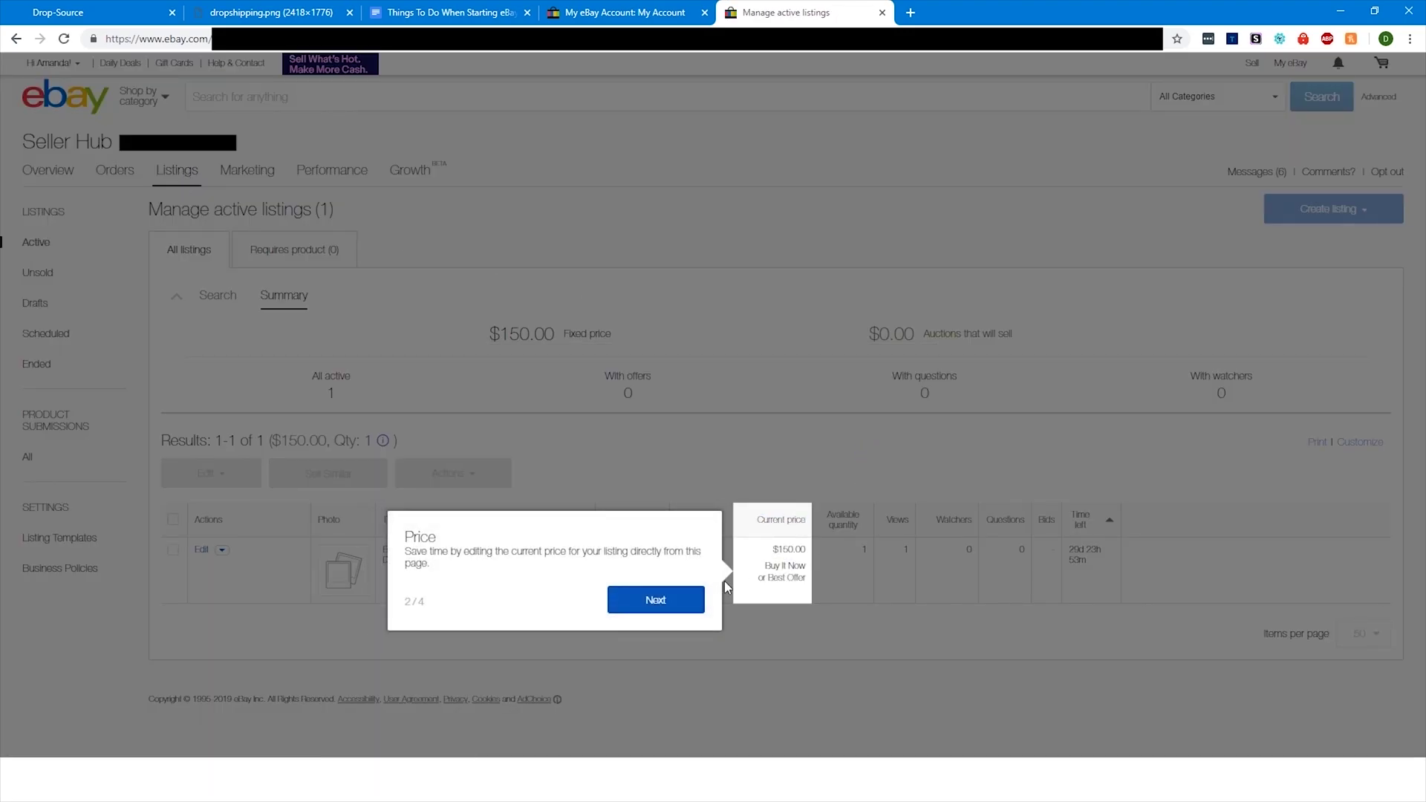
{"action": "left_click", "coordinate": [659, 603]}
{"action": "left_click", "coordinate": [732, 615]}
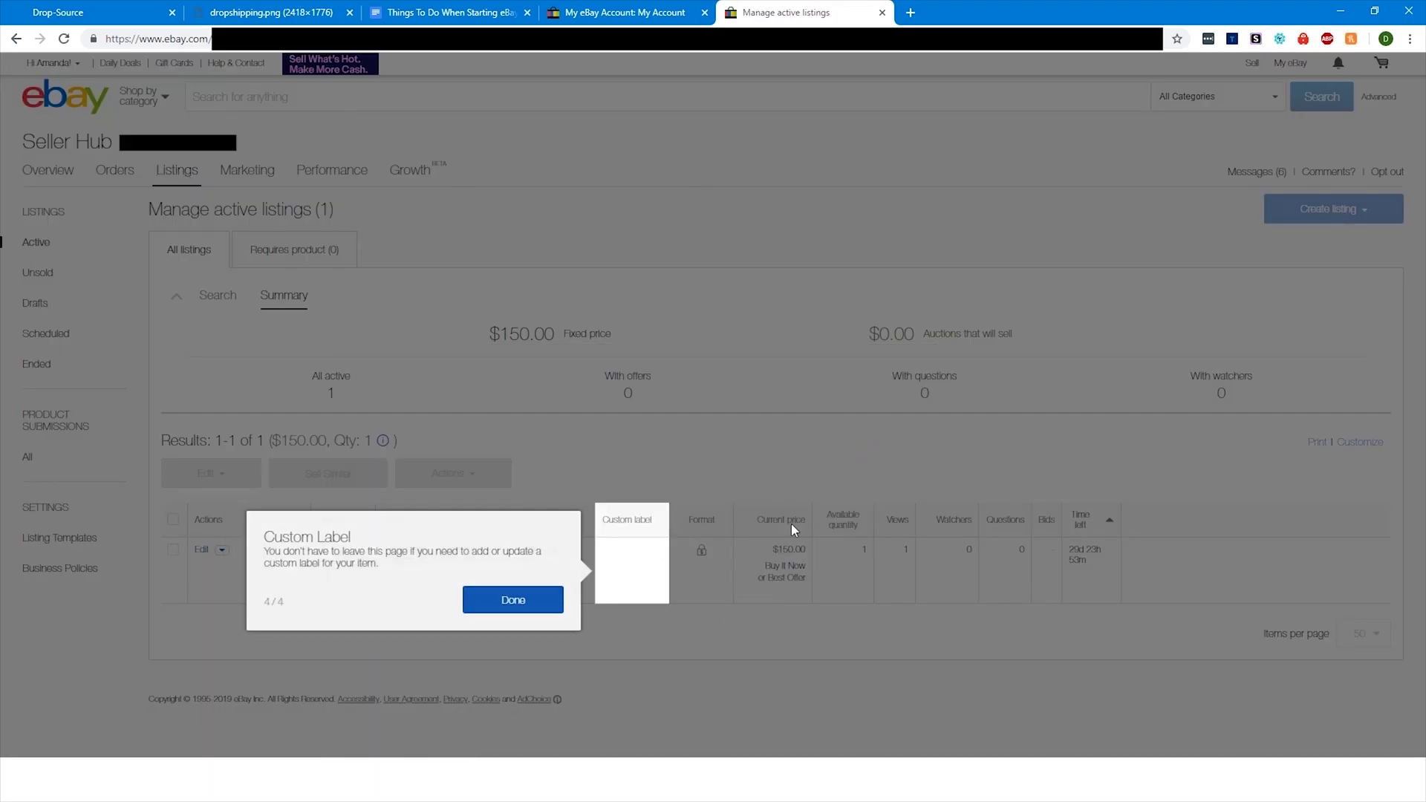
{"action": "left_click", "coordinate": [537, 599]}
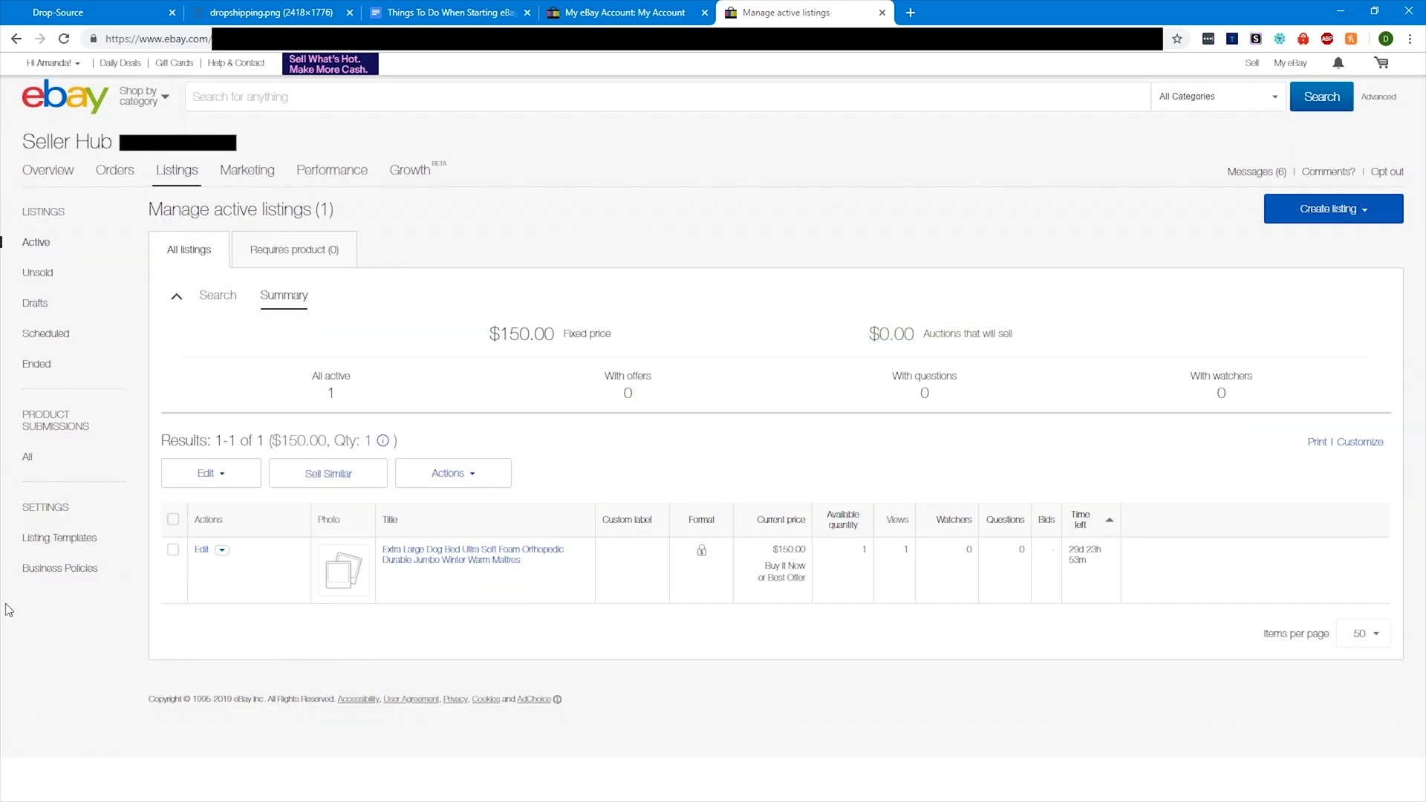
Step: Opt in to business policies and dismiss the clean-up and consolidate popups
{"action": "left_click", "coordinate": [72, 572]}
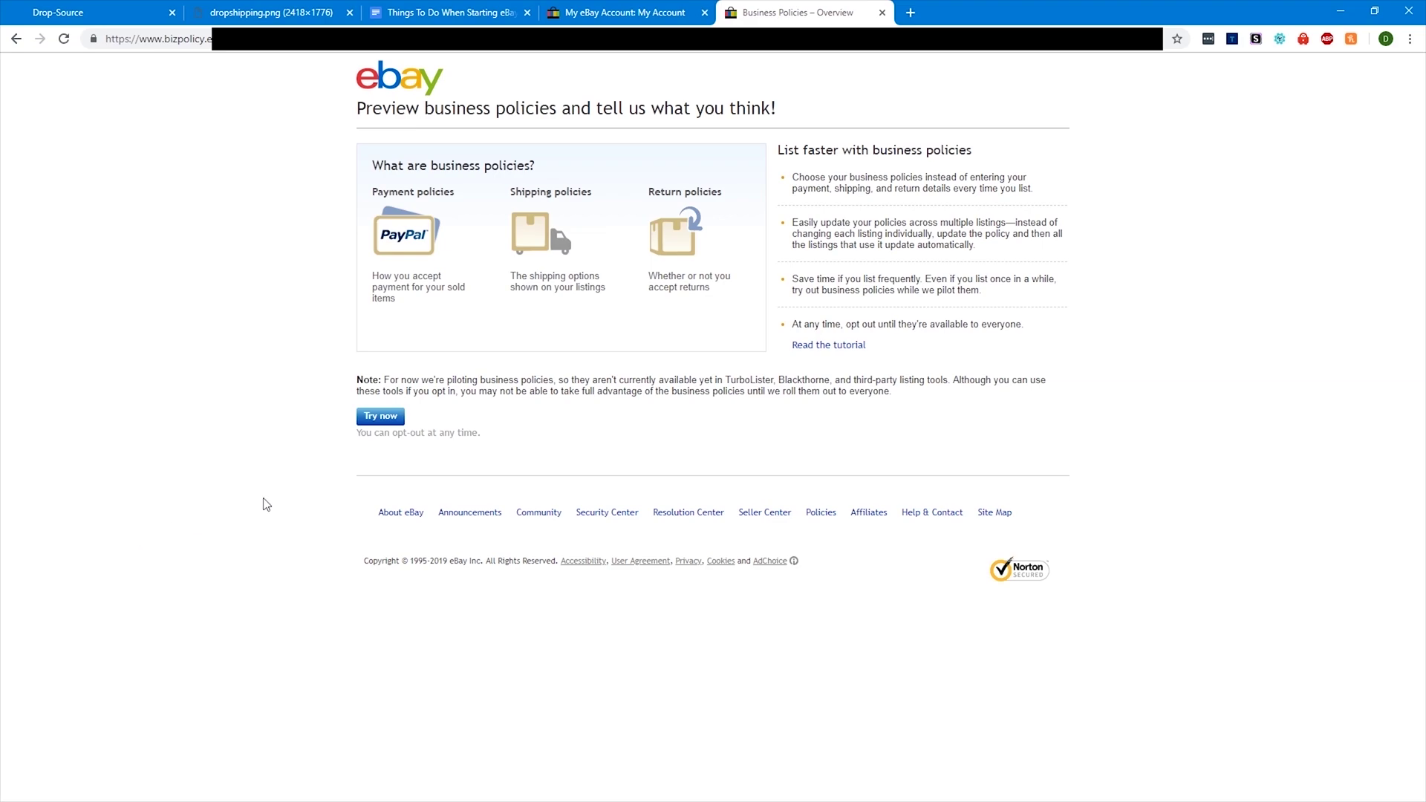
{"action": "left_click", "coordinate": [382, 418]}
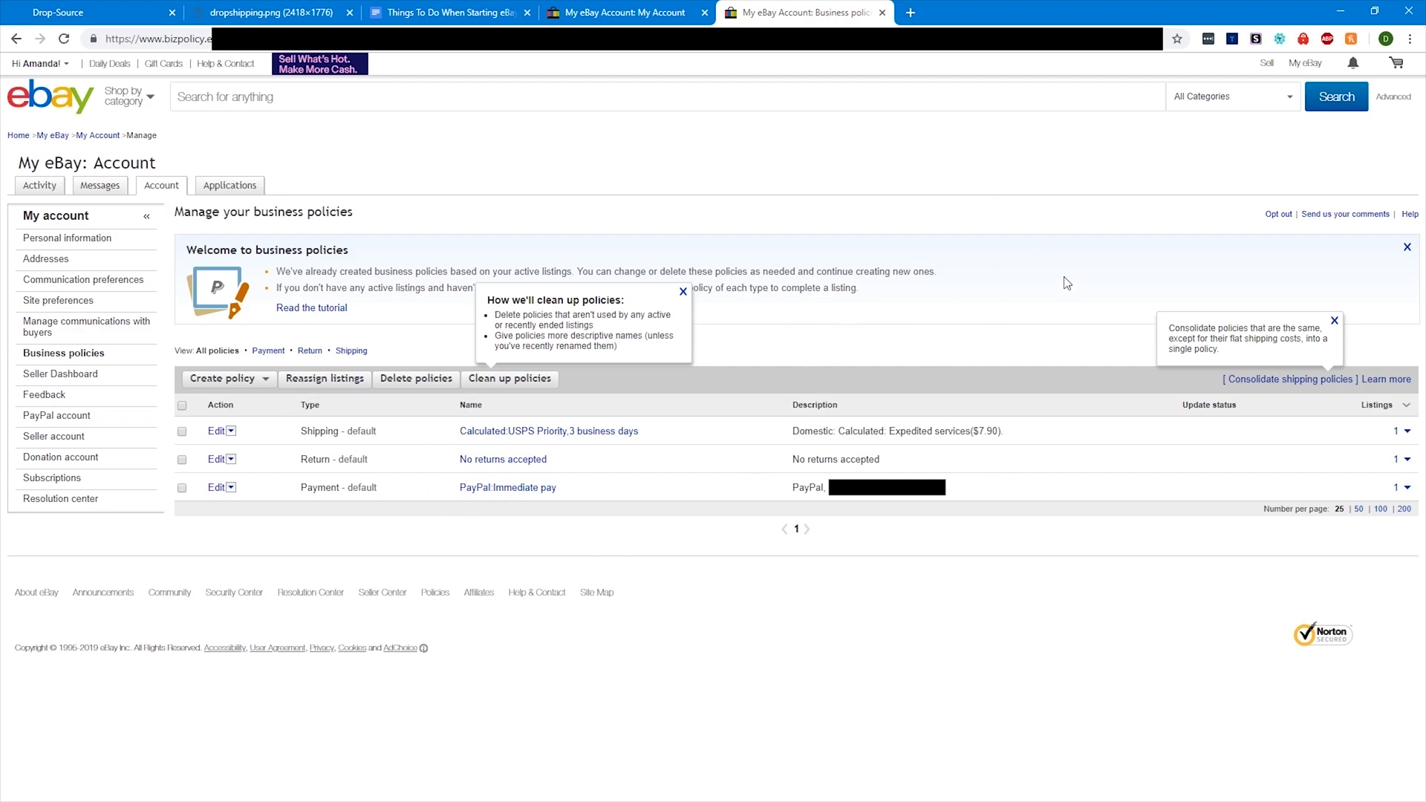
{"action": "left_click", "coordinate": [684, 291]}
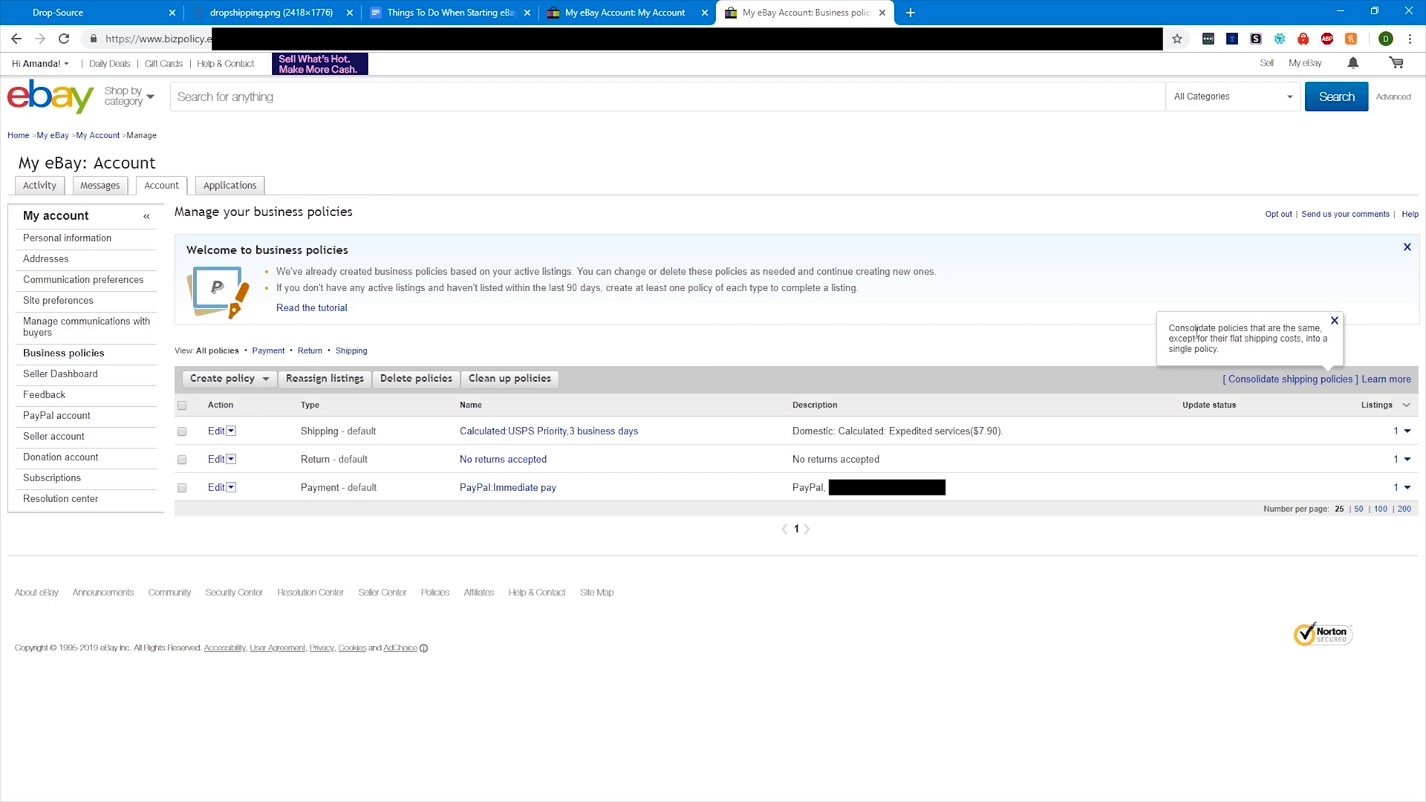
{"action": "left_click", "coordinate": [1335, 321]}
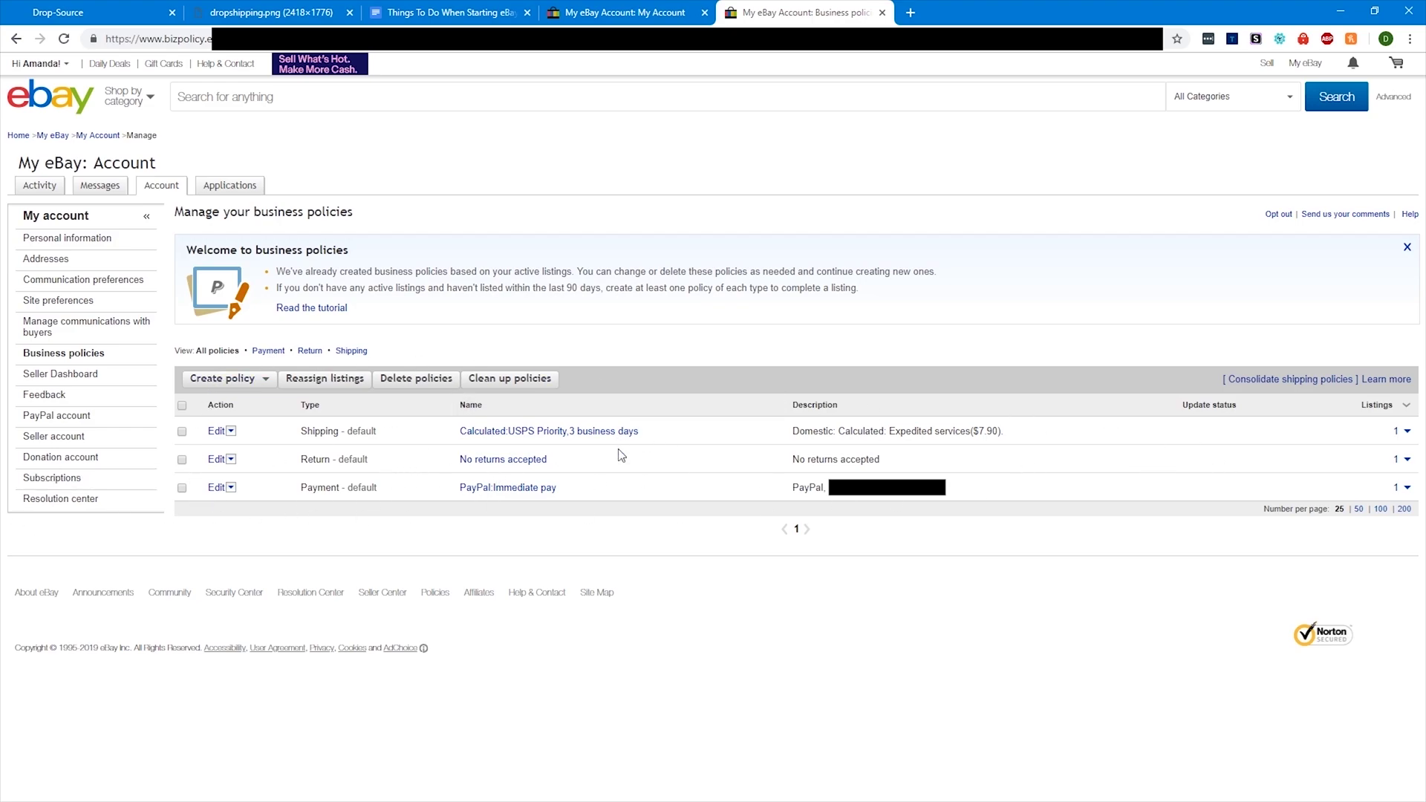
Step: Untick 'Require immediate payment when buyer uses Buy It Now' in the PayPal payment policy, and save
{"action": "left_click", "coordinate": [217, 489]}
{"action": "scroll", "coordinate": [351, 195], "scroll_direction": "down", "scroll_amount": 1}
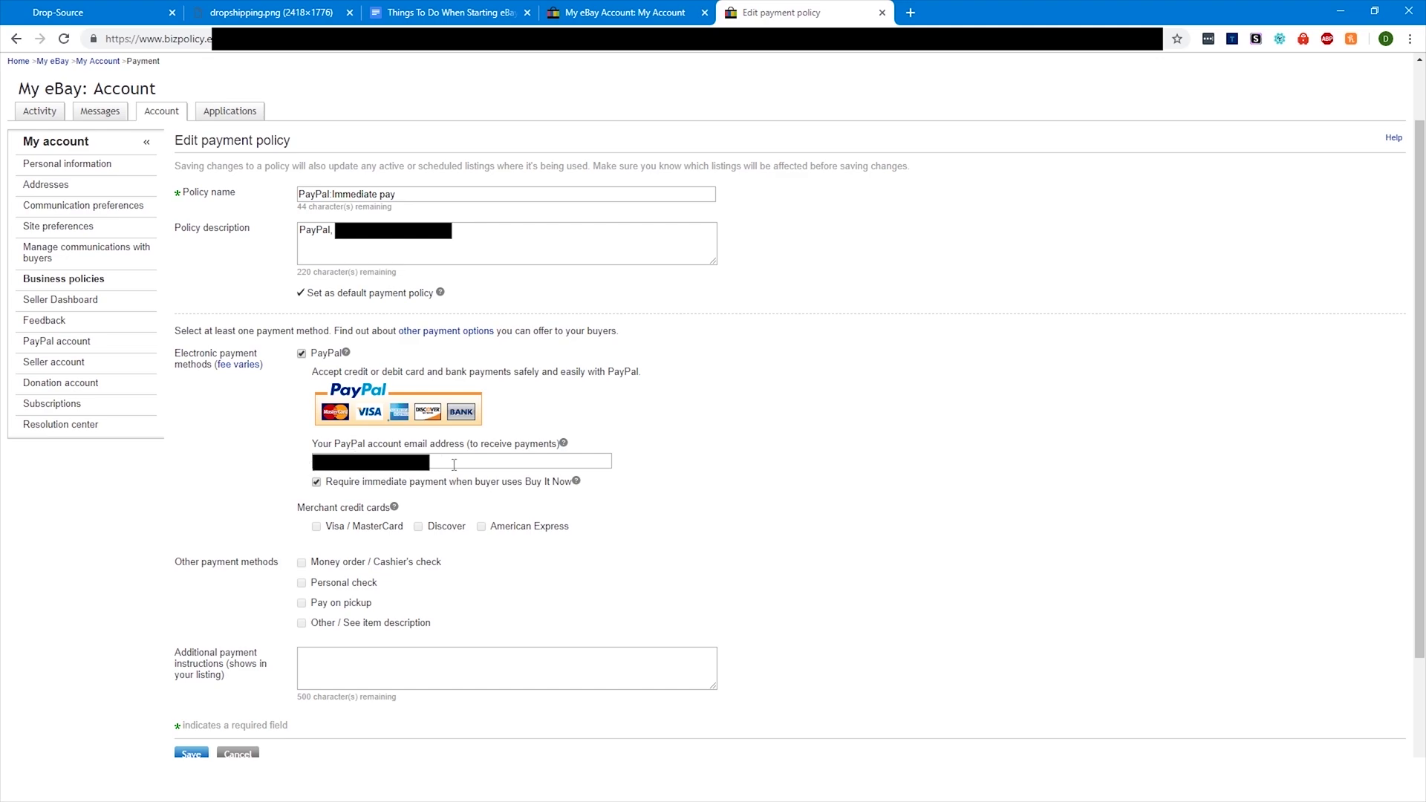
{"action": "left_click", "coordinate": [317, 482]}
{"action": "left_click", "coordinate": [189, 753]}
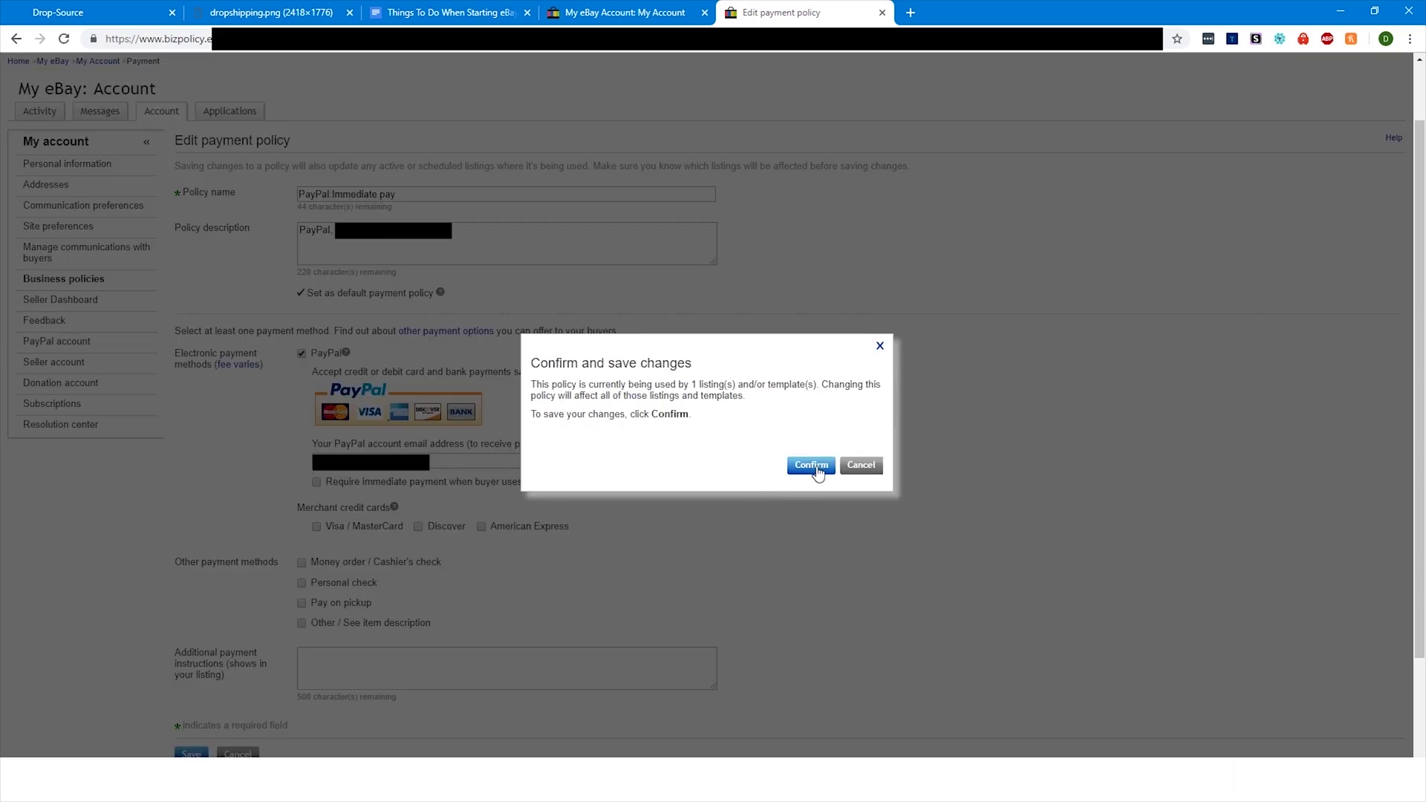
{"action": "left_click", "coordinate": [811, 465]}
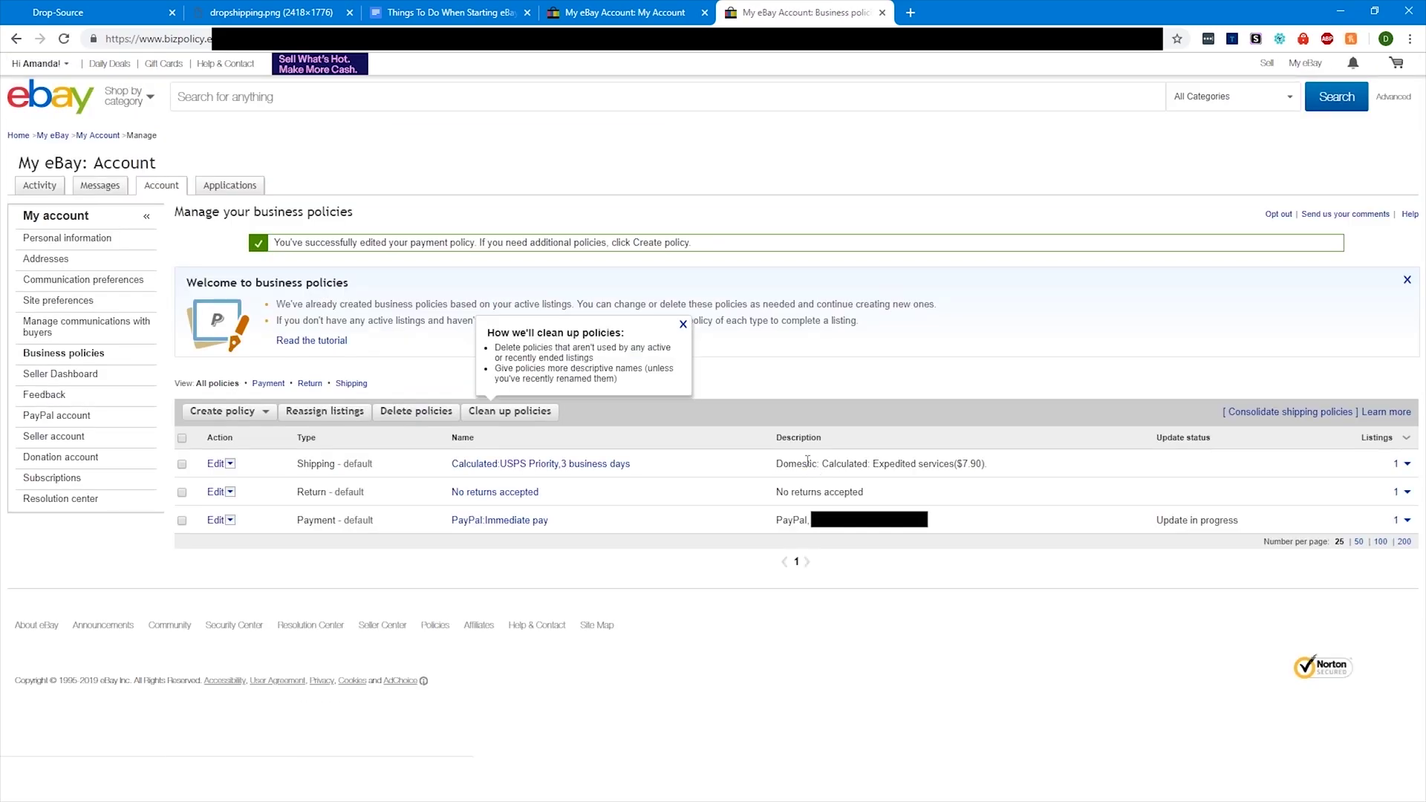
Step: Rename the return policy from 'No returns accepted' to 'My Return Policy'
{"action": "left_click", "coordinate": [214, 493]}
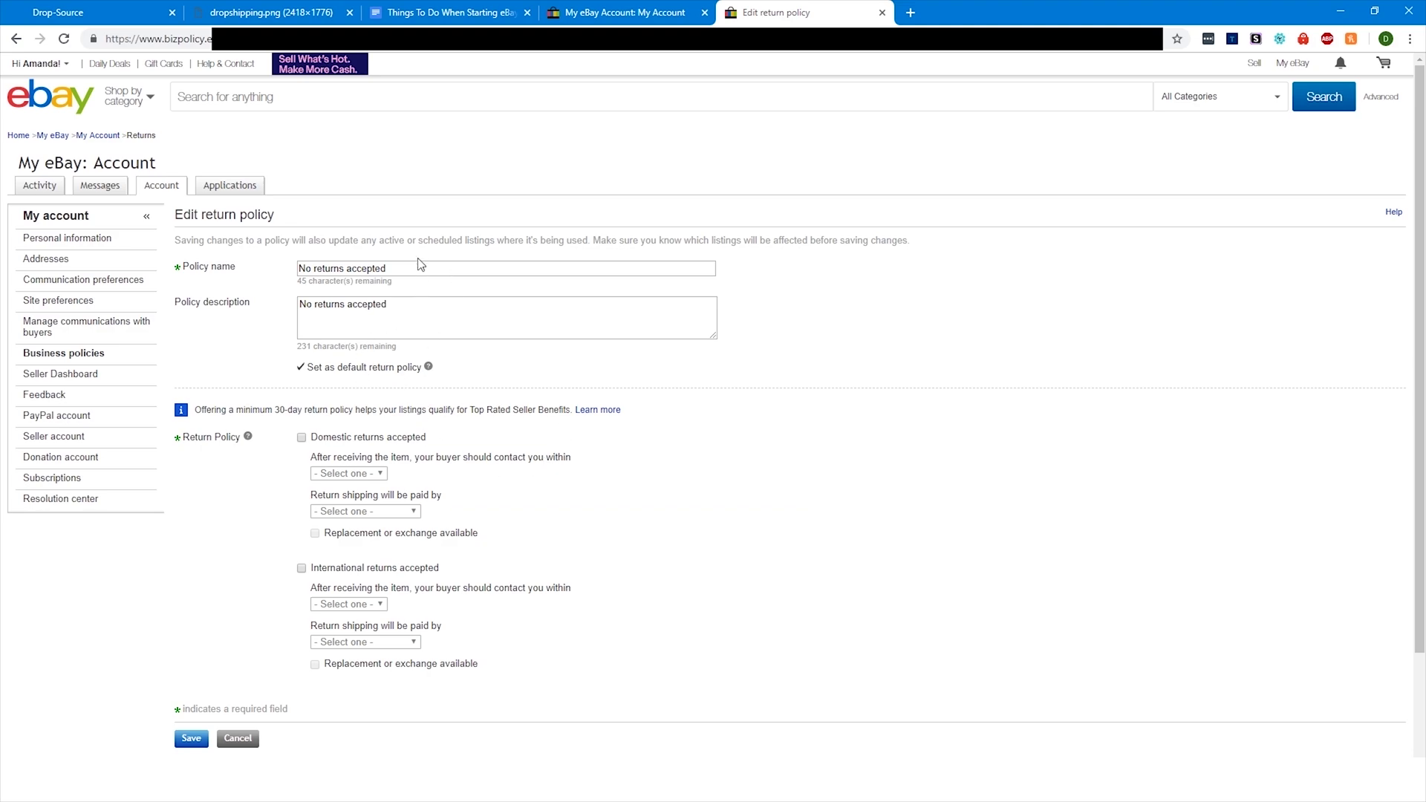
{"action": "left_click_drag", "start_coordinate": [424, 266], "coordinate": [218, 283]}
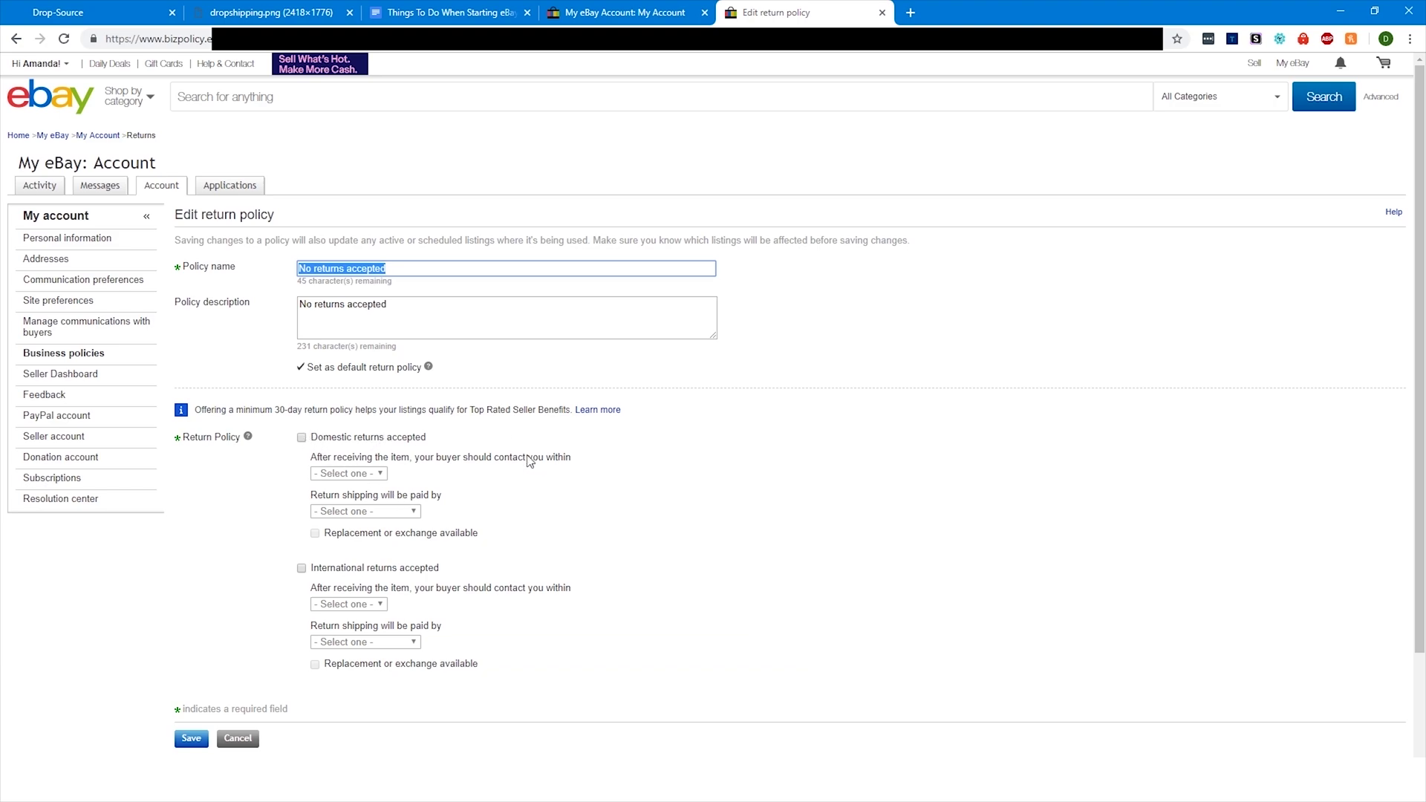
{"action": "type", "text": "My Return Policy"}
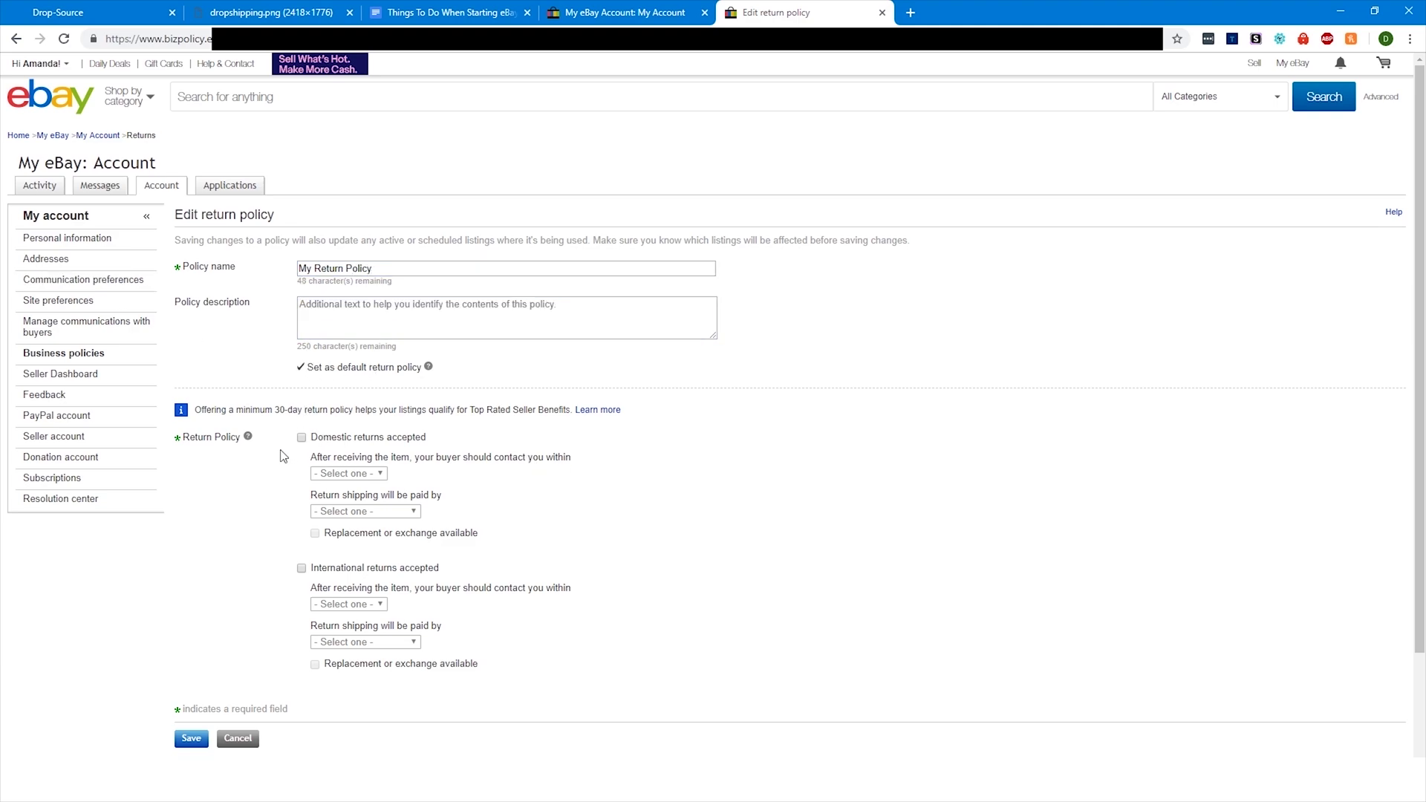
Step: Accept domestic returns within 30 days, with the seller paying return shipping
{"action": "left_click", "coordinate": [302, 437]}
{"action": "left_click", "coordinate": [350, 475]}
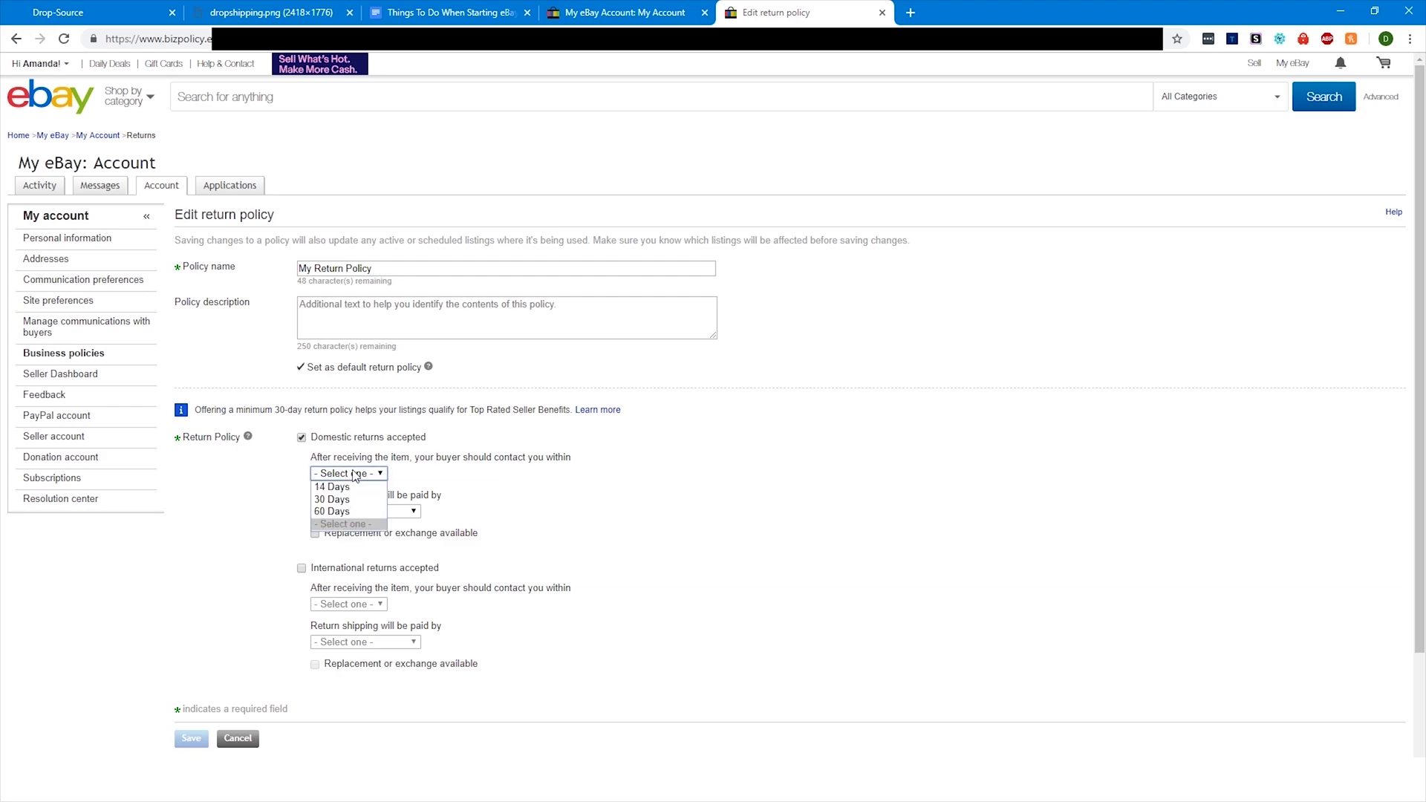
{"action": "left_click", "coordinate": [354, 497]}
{"action": "left_click", "coordinate": [366, 478]}
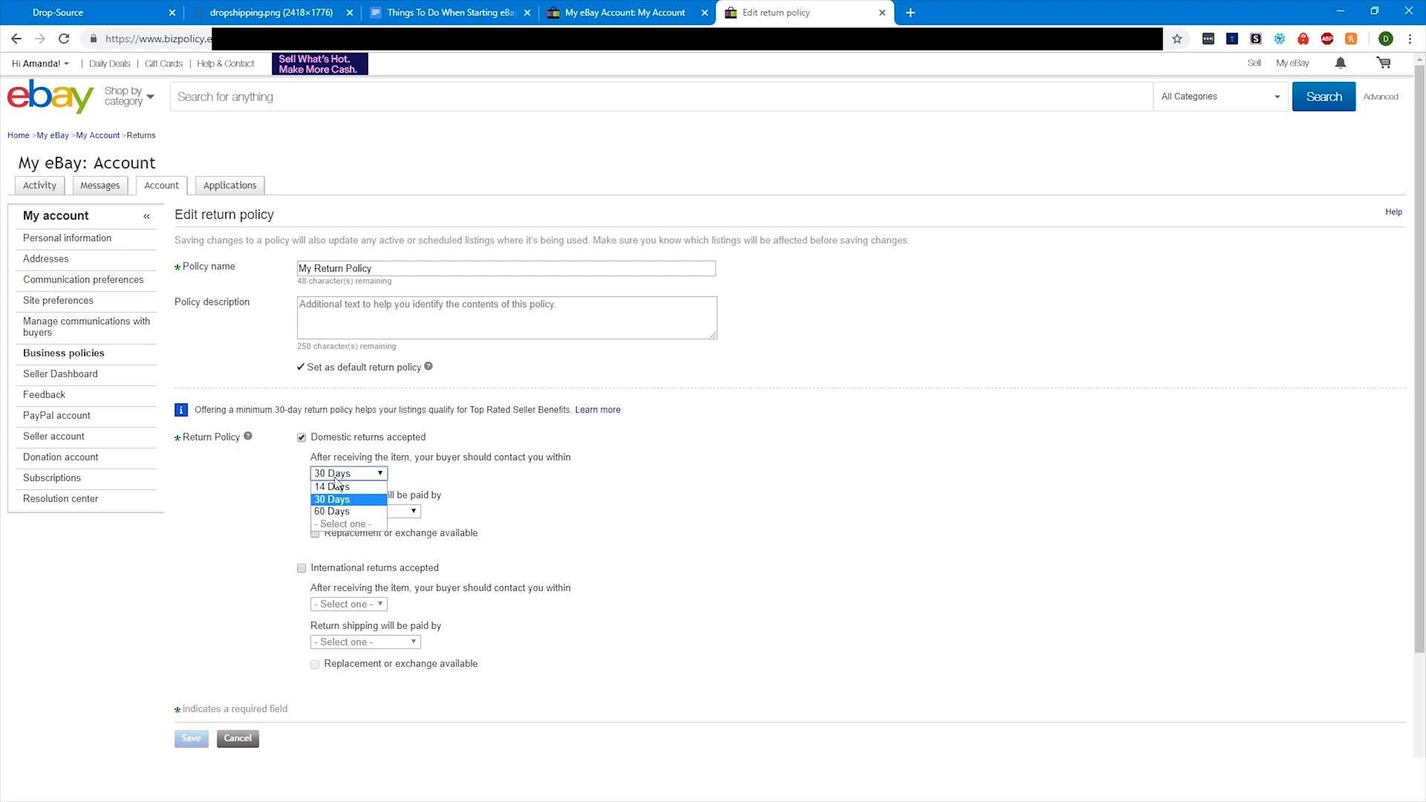
{"action": "left_click", "coordinate": [349, 500]}
{"action": "left_click", "coordinate": [386, 511]}
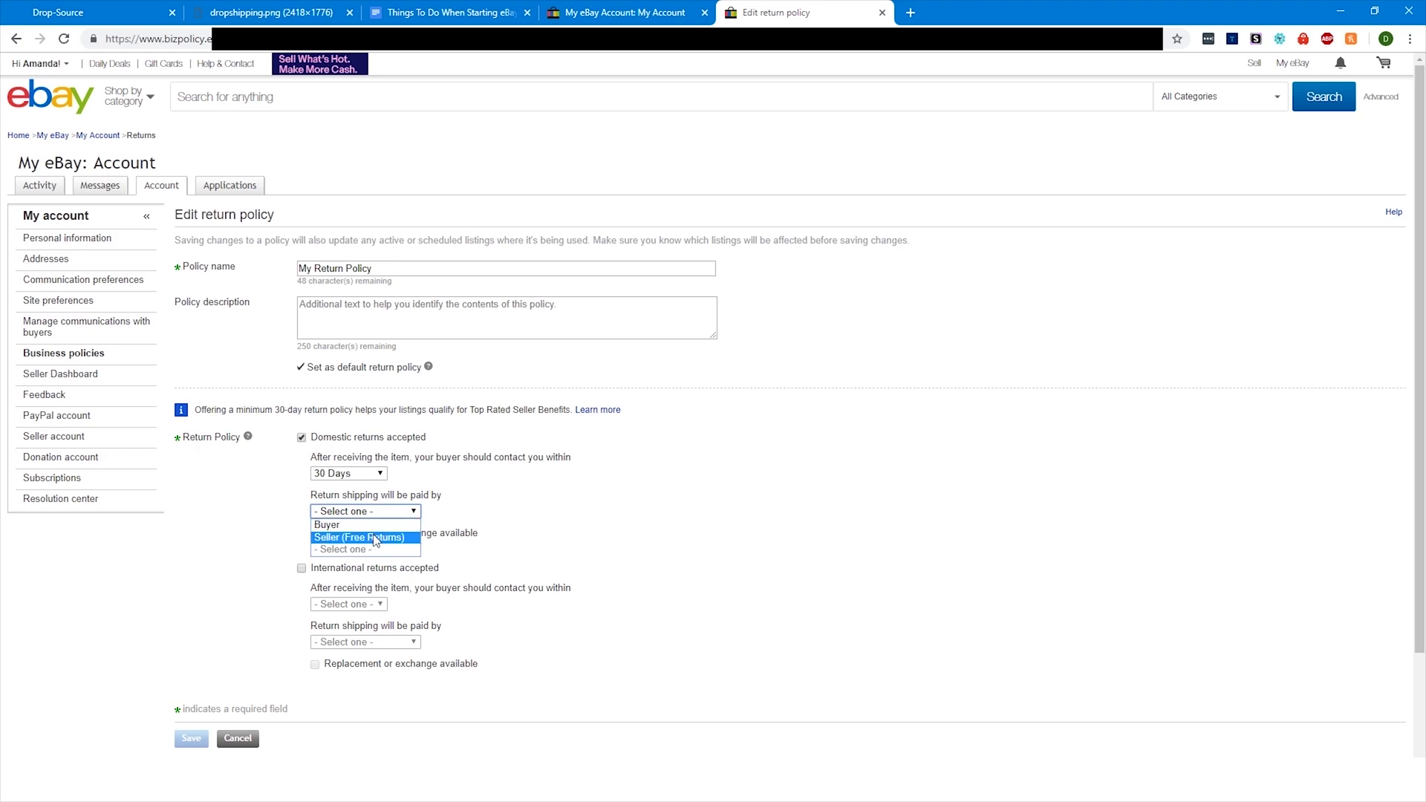
{"action": "left_click", "coordinate": [375, 538]}
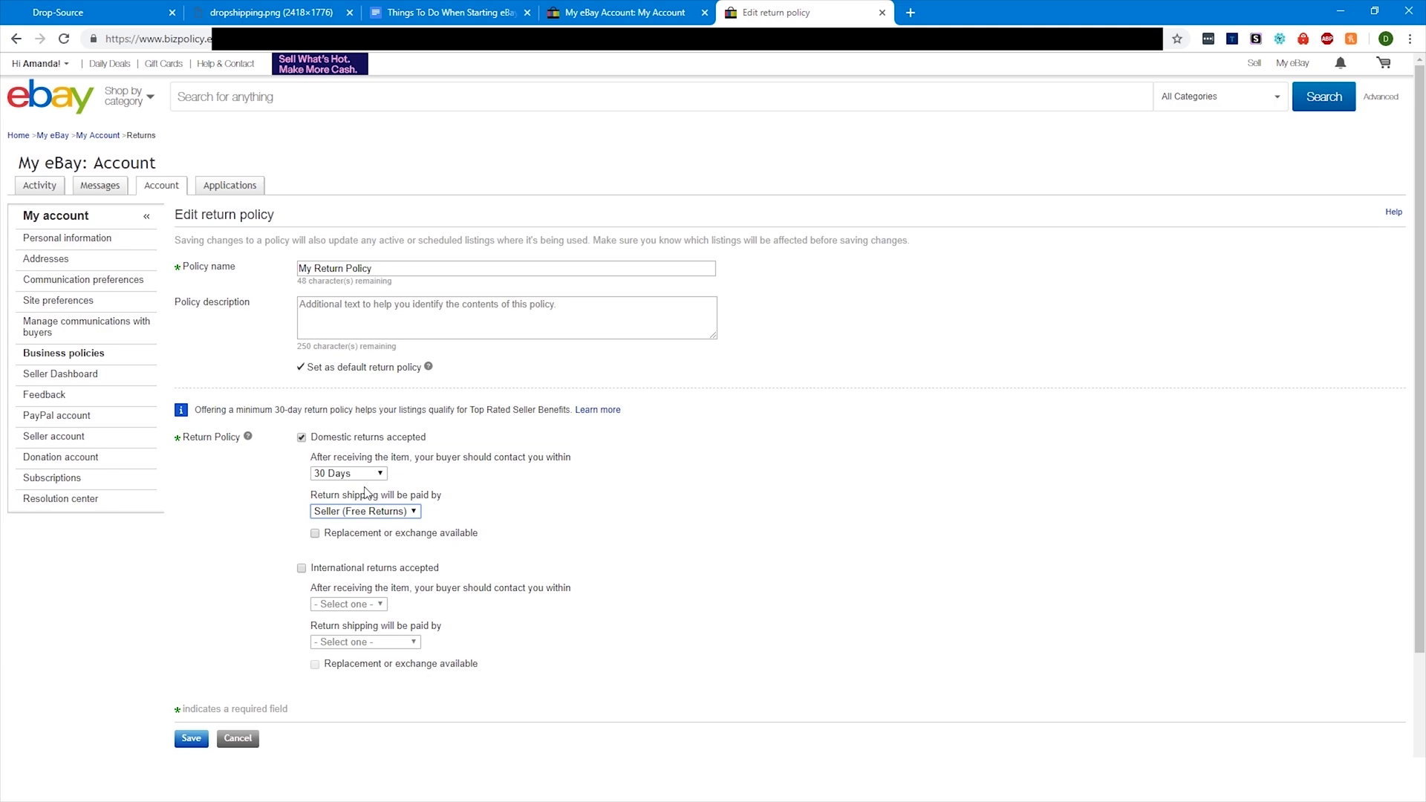
{"action": "left_click", "coordinate": [319, 573]}
Step: Add the description 'Free returns for any reason.' and save the return policy
{"action": "left_click", "coordinate": [416, 333]}
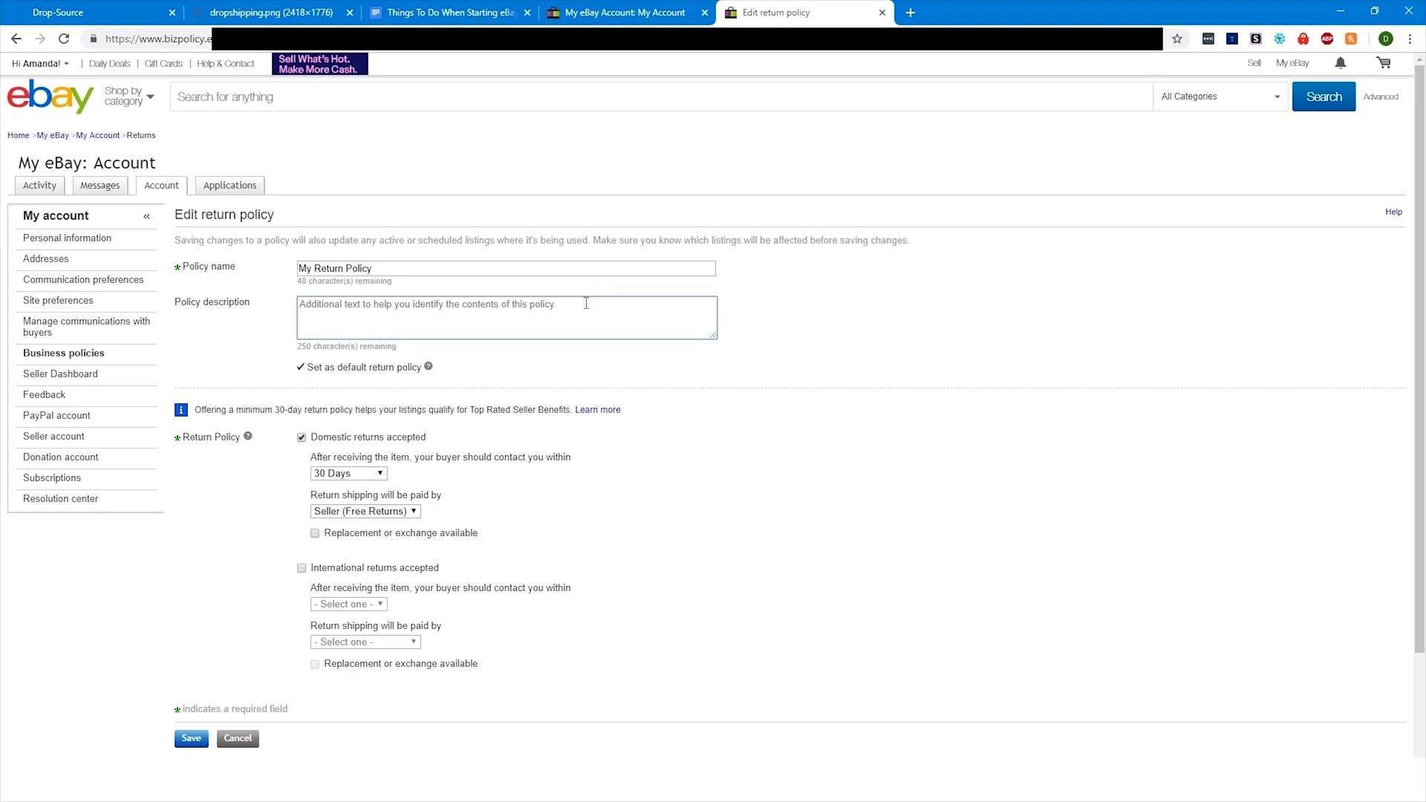
{"action": "type", "text": "Free returns for any reason."}
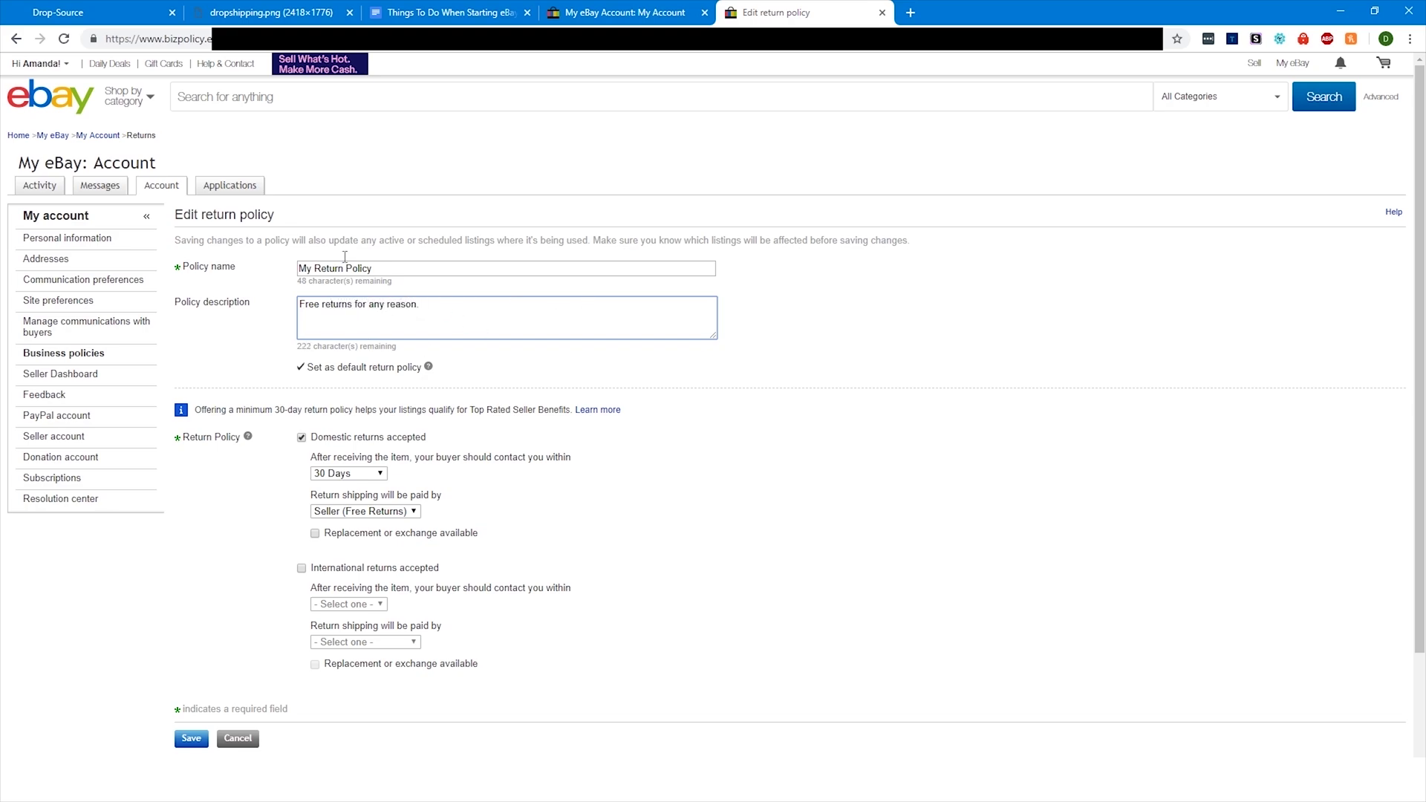
{"action": "left_click", "coordinate": [187, 740]}
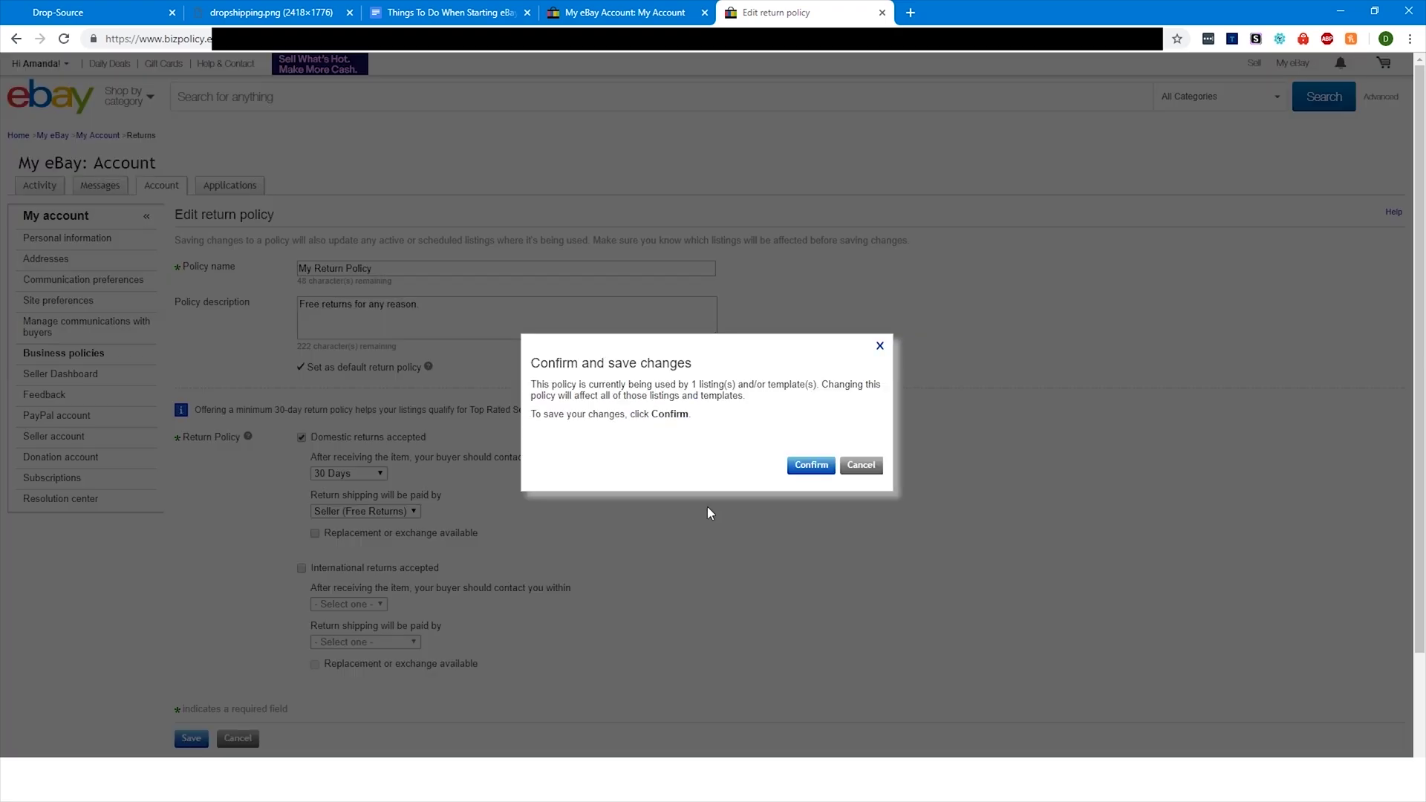
{"action": "left_click", "coordinate": [811, 465]}
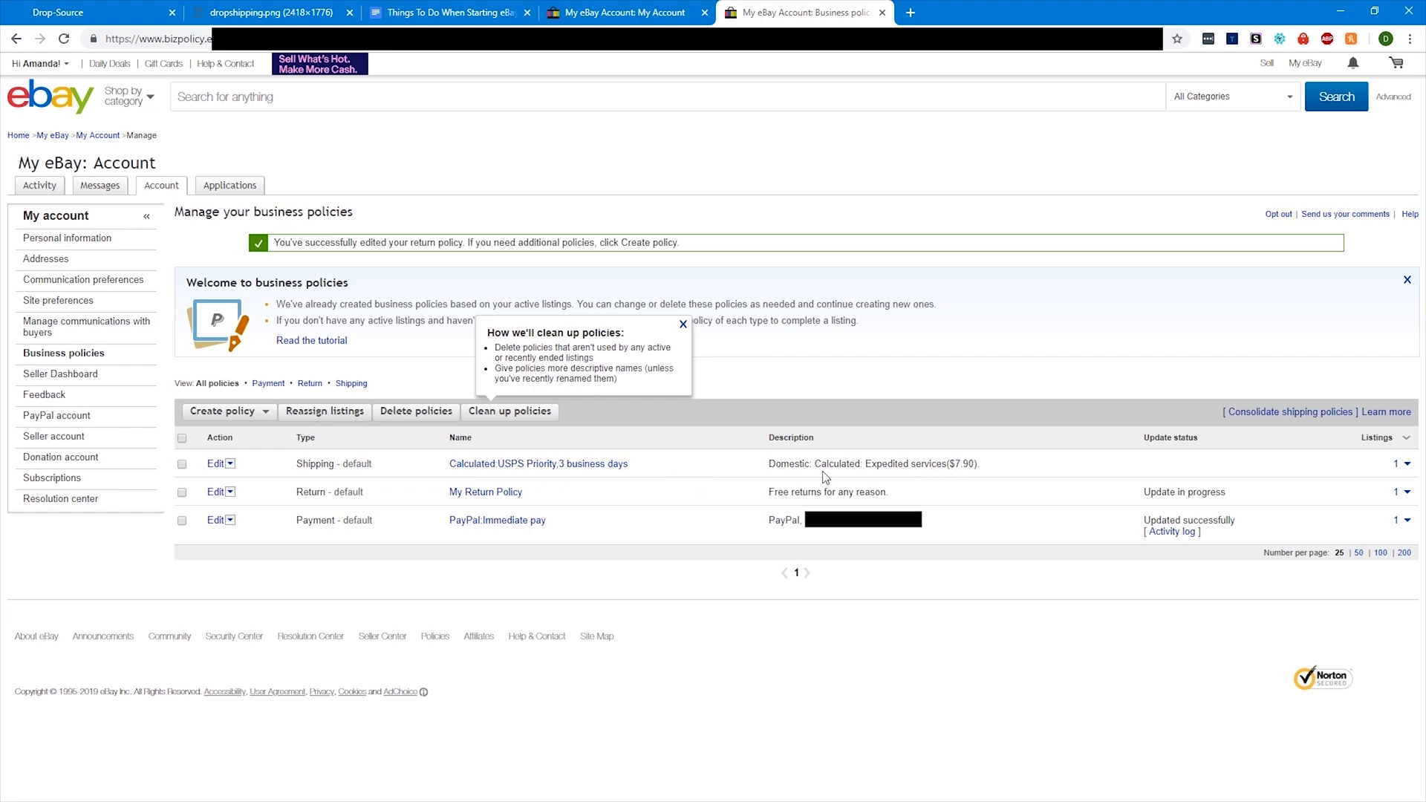
Step: Name the shipping policy 'FREE FAST SHIPPING!'
{"action": "left_click", "coordinate": [216, 465]}
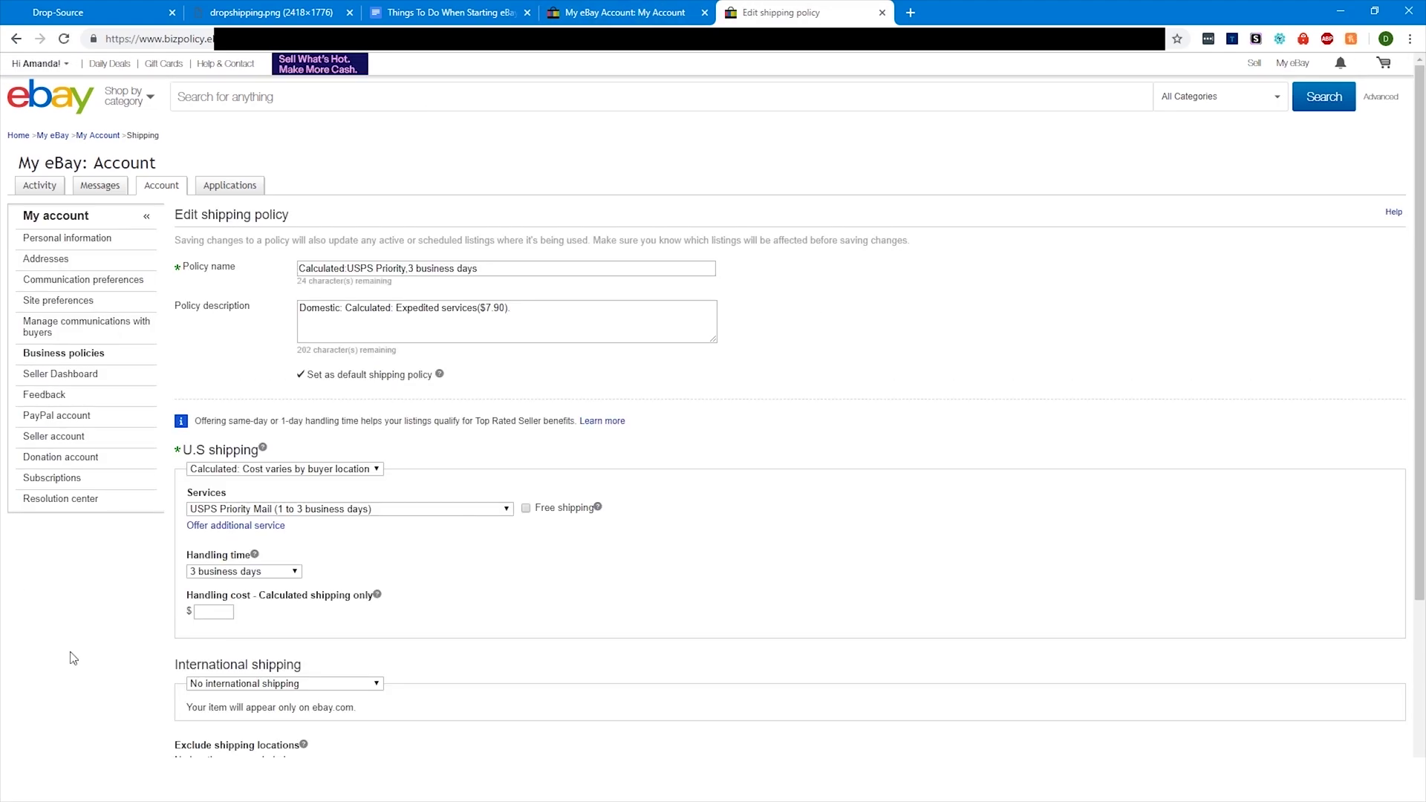
{"action": "scroll", "coordinate": [306, 576], "scroll_direction": "down", "scroll_amount": 1}
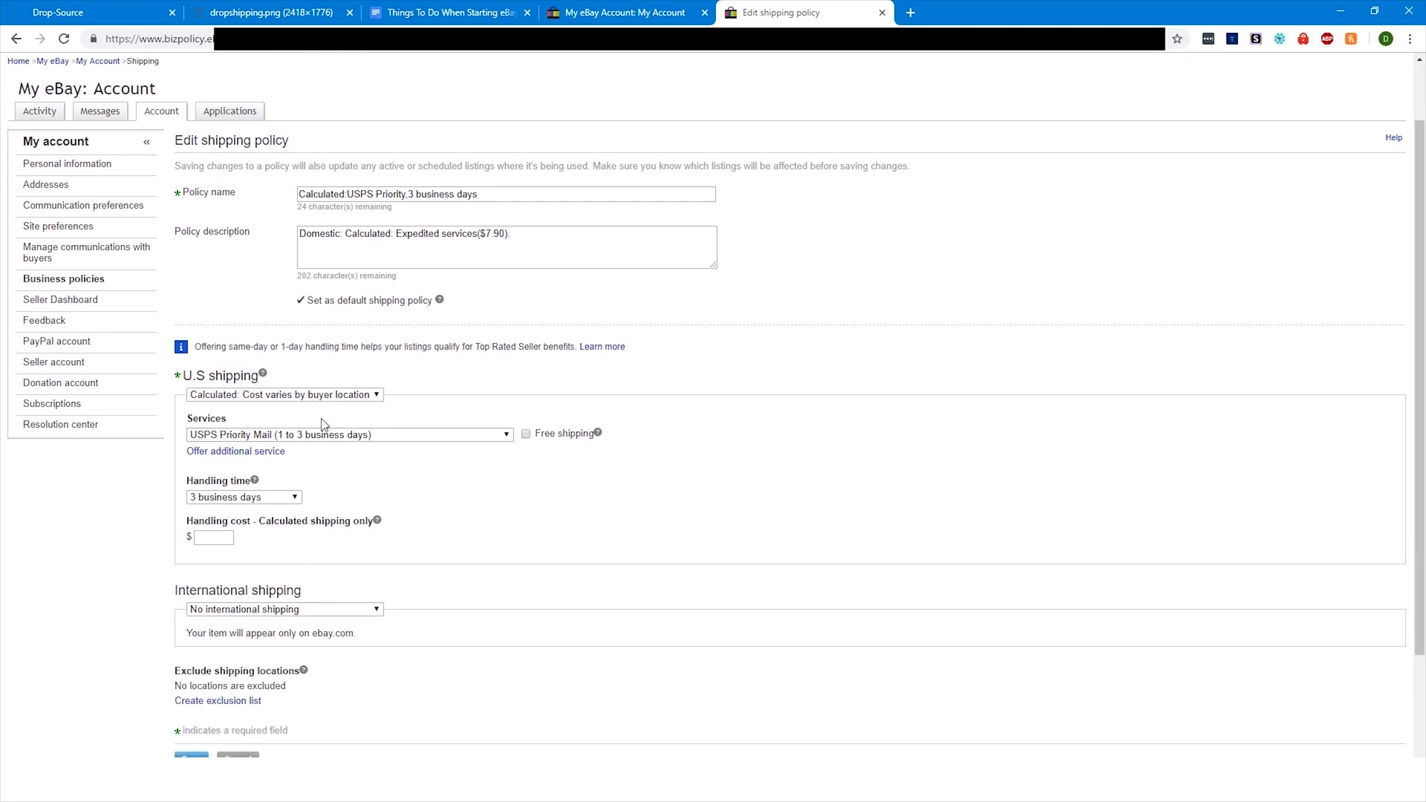
{"action": "scroll", "coordinate": [222, 267], "scroll_direction": "up", "scroll_amount": 1}
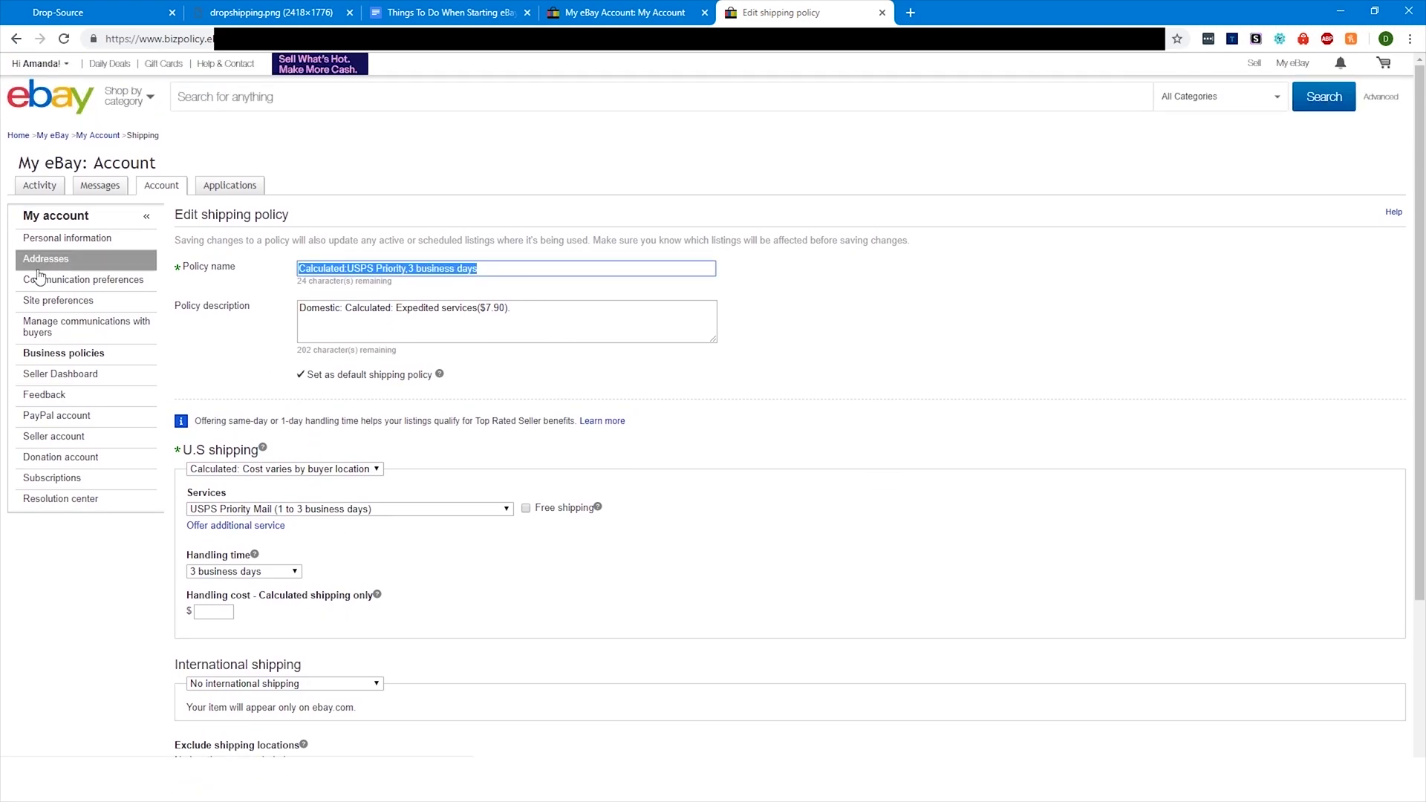
{"action": "type", "text": "FRE"}
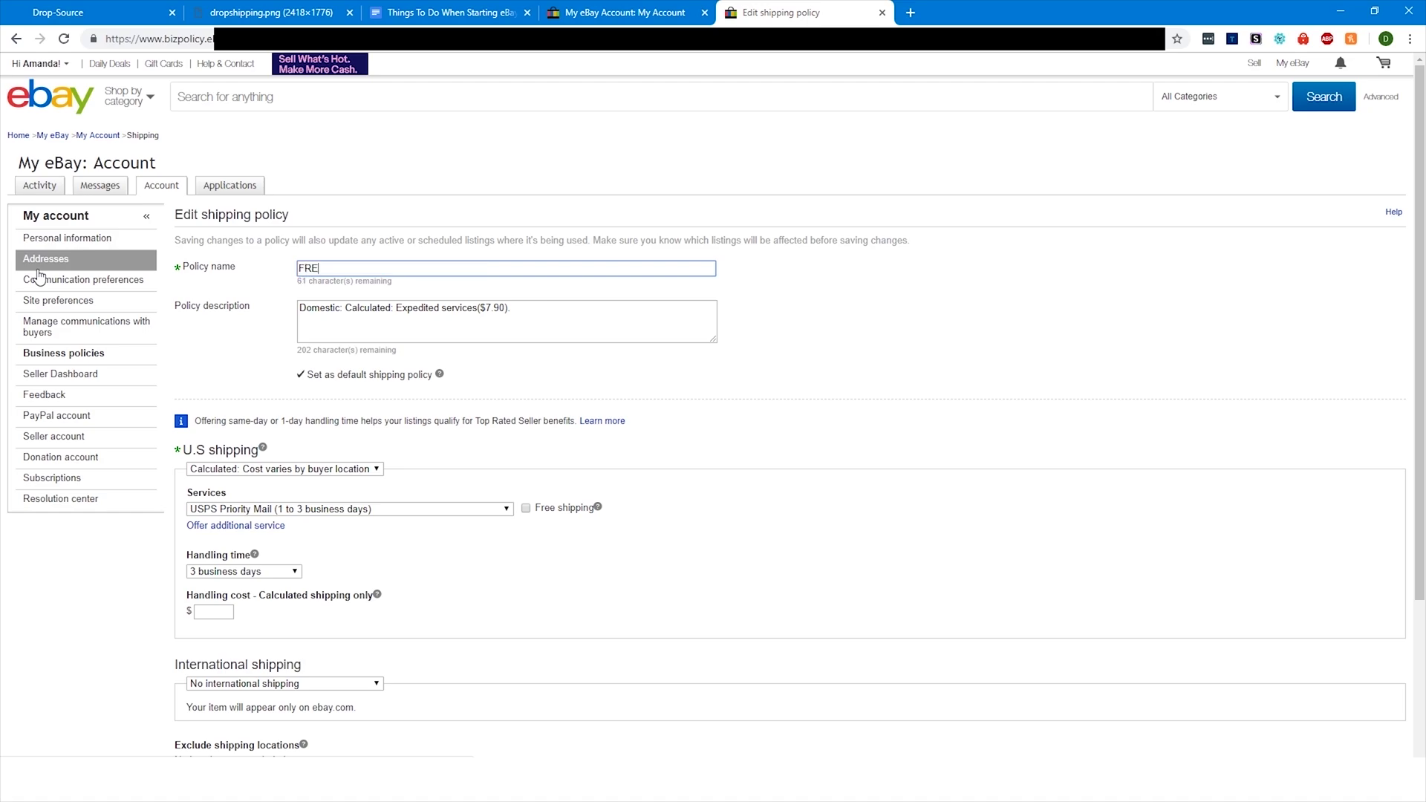
{"action": "type", "text": "E FAST SHIPPING!"}
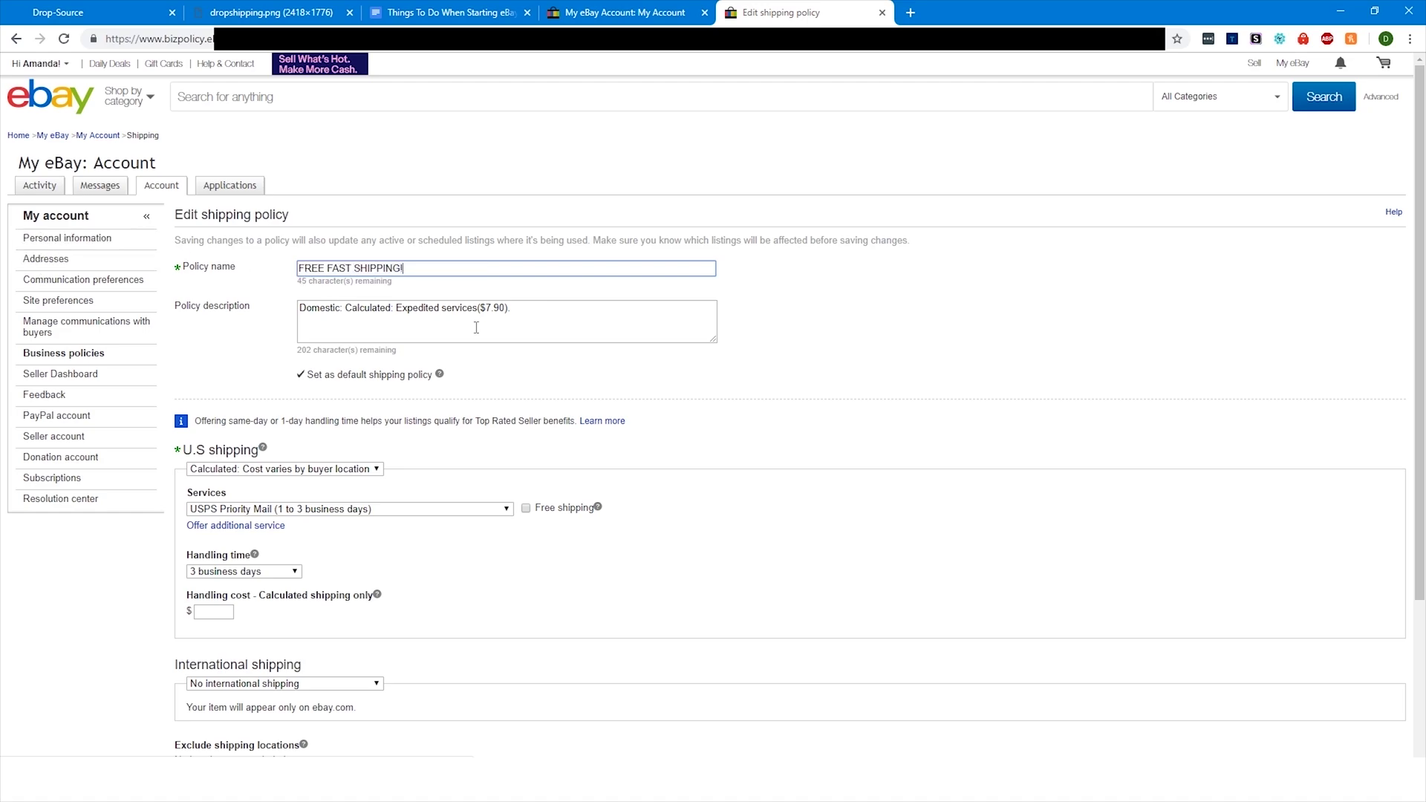
Step: Replace the old description with '3 day handling, 1 day shipping'
{"action": "key", "text": "Tab"}
{"action": "key", "text": "ctrl+a"}
{"action": "key", "text": "BackSpace"}
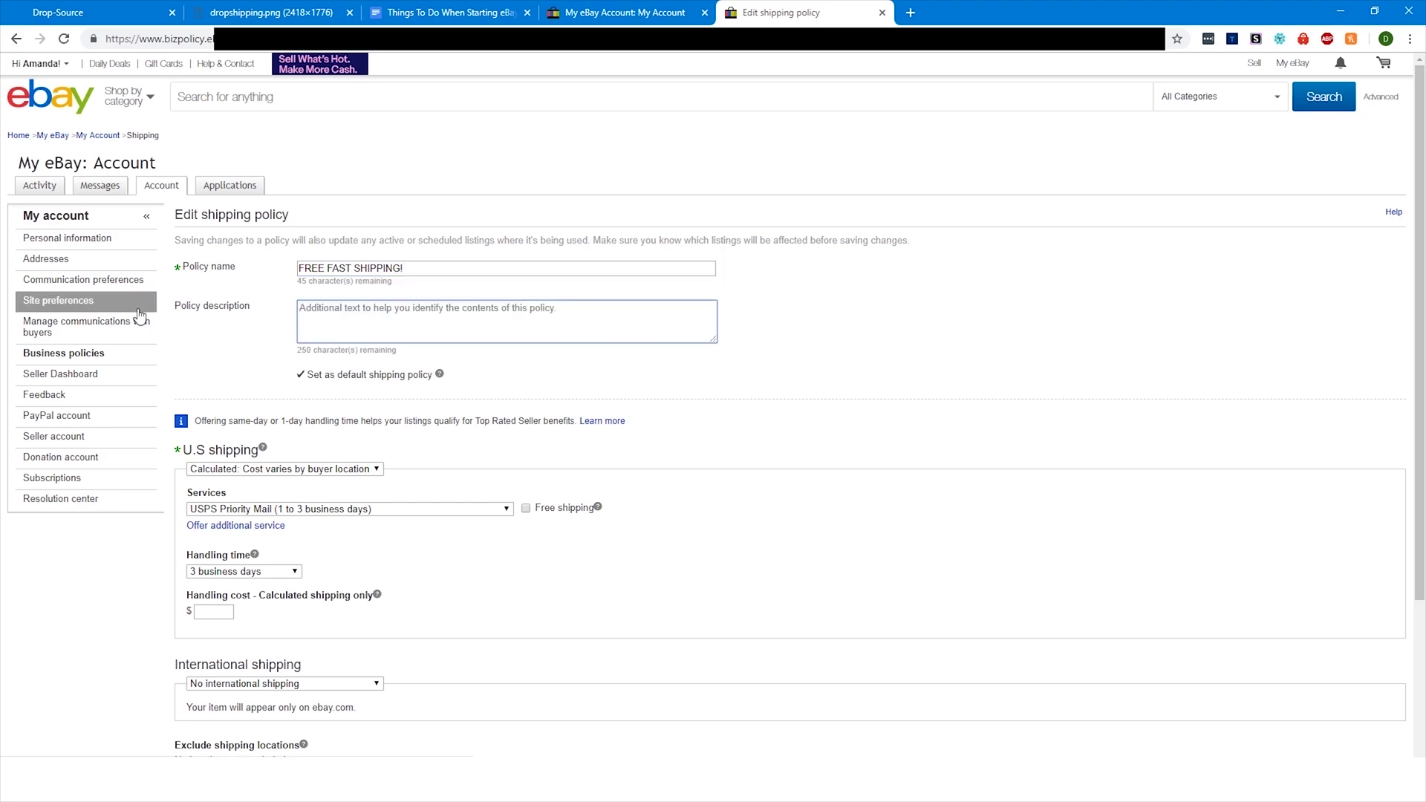
{"action": "type", "text": "3 day handling, 1 day shipping"}
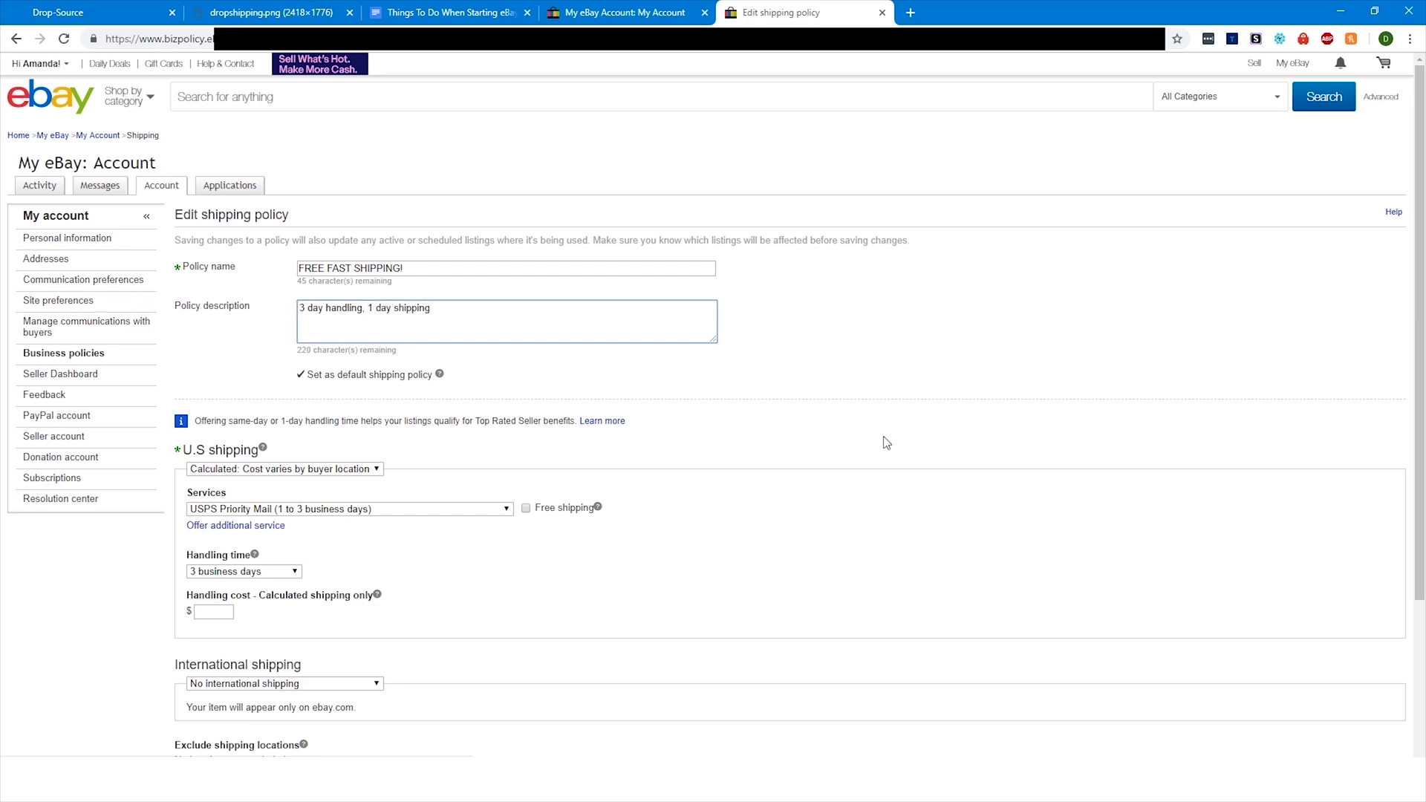
{"action": "left_click", "coordinate": [891, 443]}
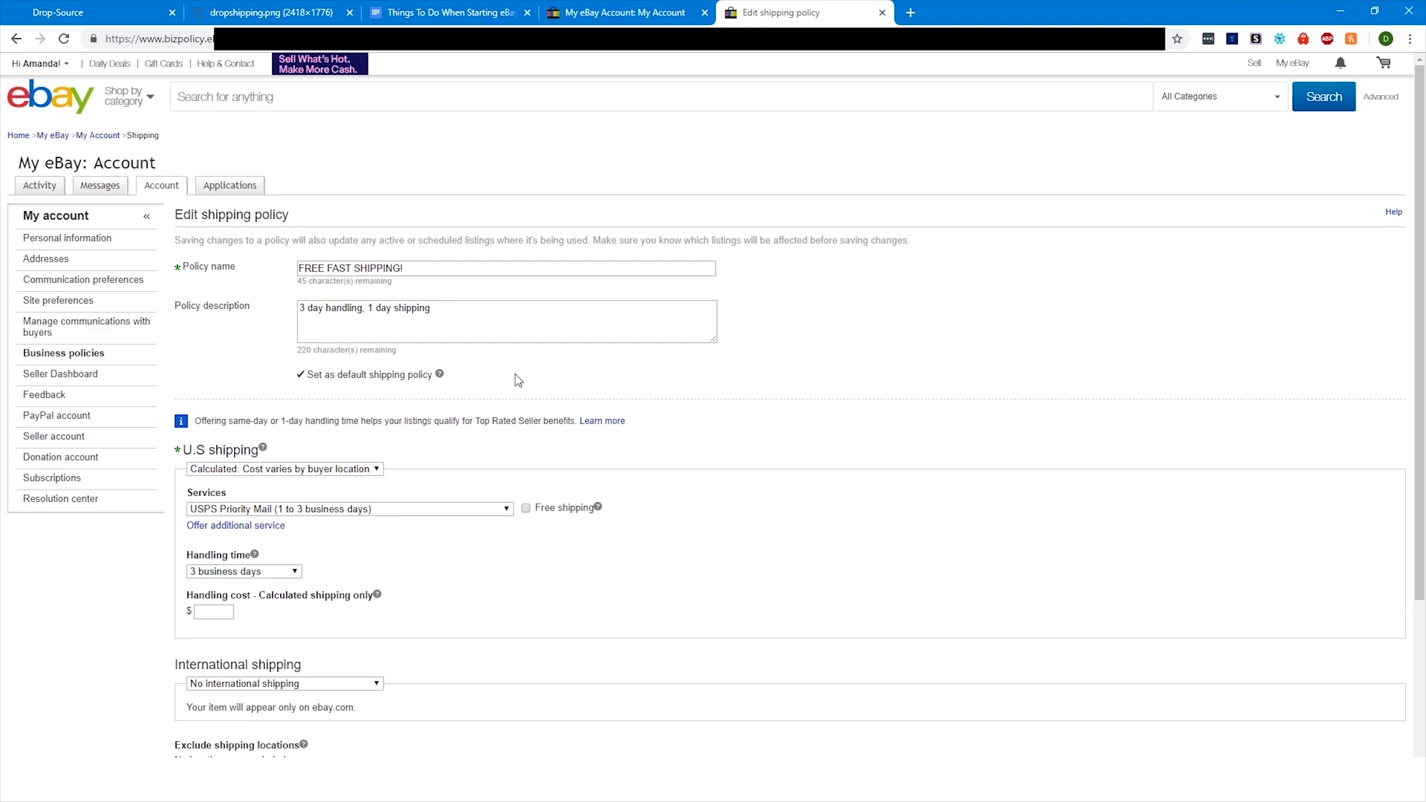
Step: Review the '3 day handling' wording in the new description
{"action": "left_click", "coordinate": [427, 330]}
{"action": "double_click", "coordinate": [313, 312]}
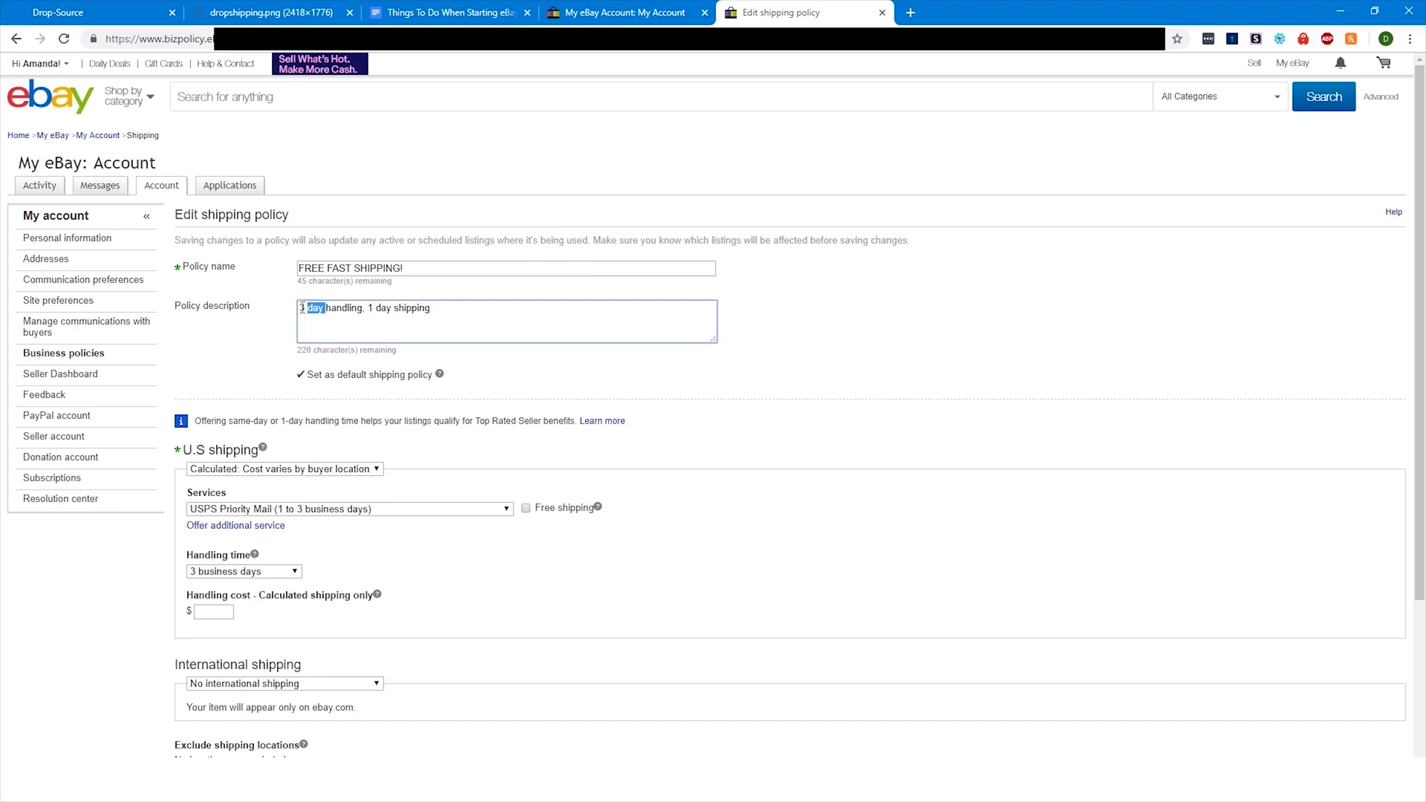
{"action": "left_click", "coordinate": [346, 309]}
{"action": "left_click_drag", "start_coordinate": [303, 306], "coordinate": [353, 329]}
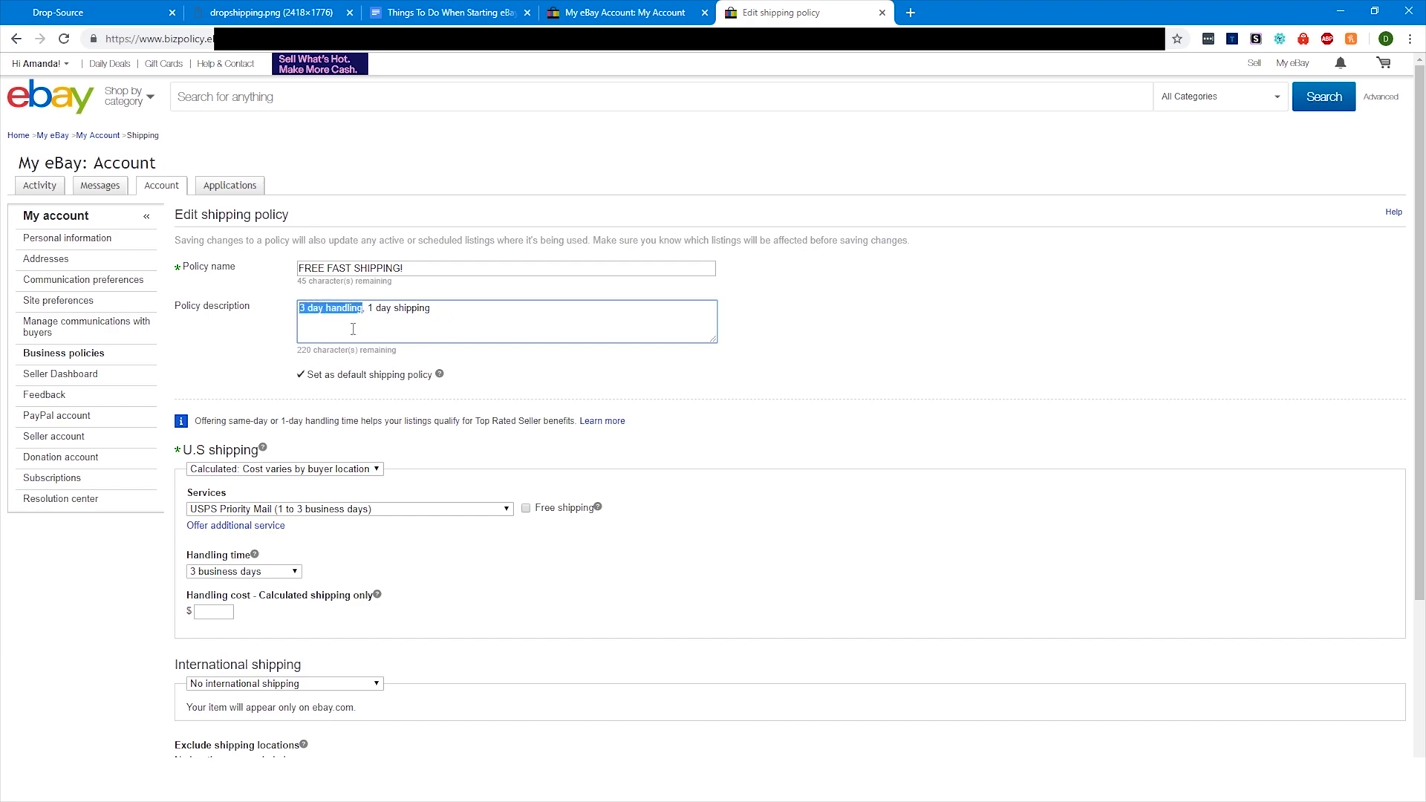
{"action": "left_click", "coordinate": [406, 326]}
{"action": "double_click", "coordinate": [319, 318]}
{"action": "left_click", "coordinate": [306, 312]}
{"action": "left_click_drag", "start_coordinate": [306, 309], "coordinate": [364, 316]}
{"action": "left_click", "coordinate": [397, 333]}
Step: Set U.S. shipping to flat rate with free One-day Shipping
{"action": "left_click", "coordinate": [240, 470]}
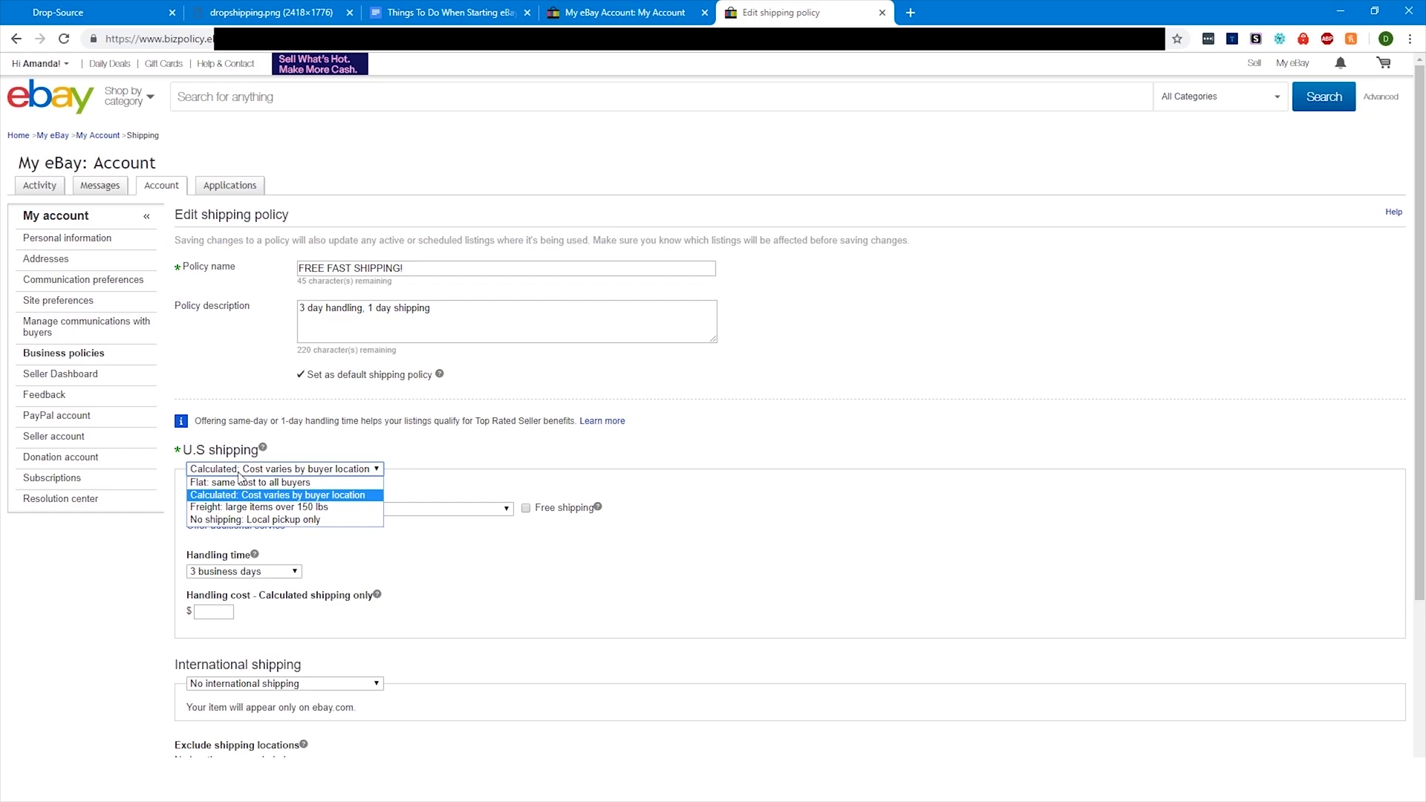
{"action": "left_click", "coordinate": [239, 482]}
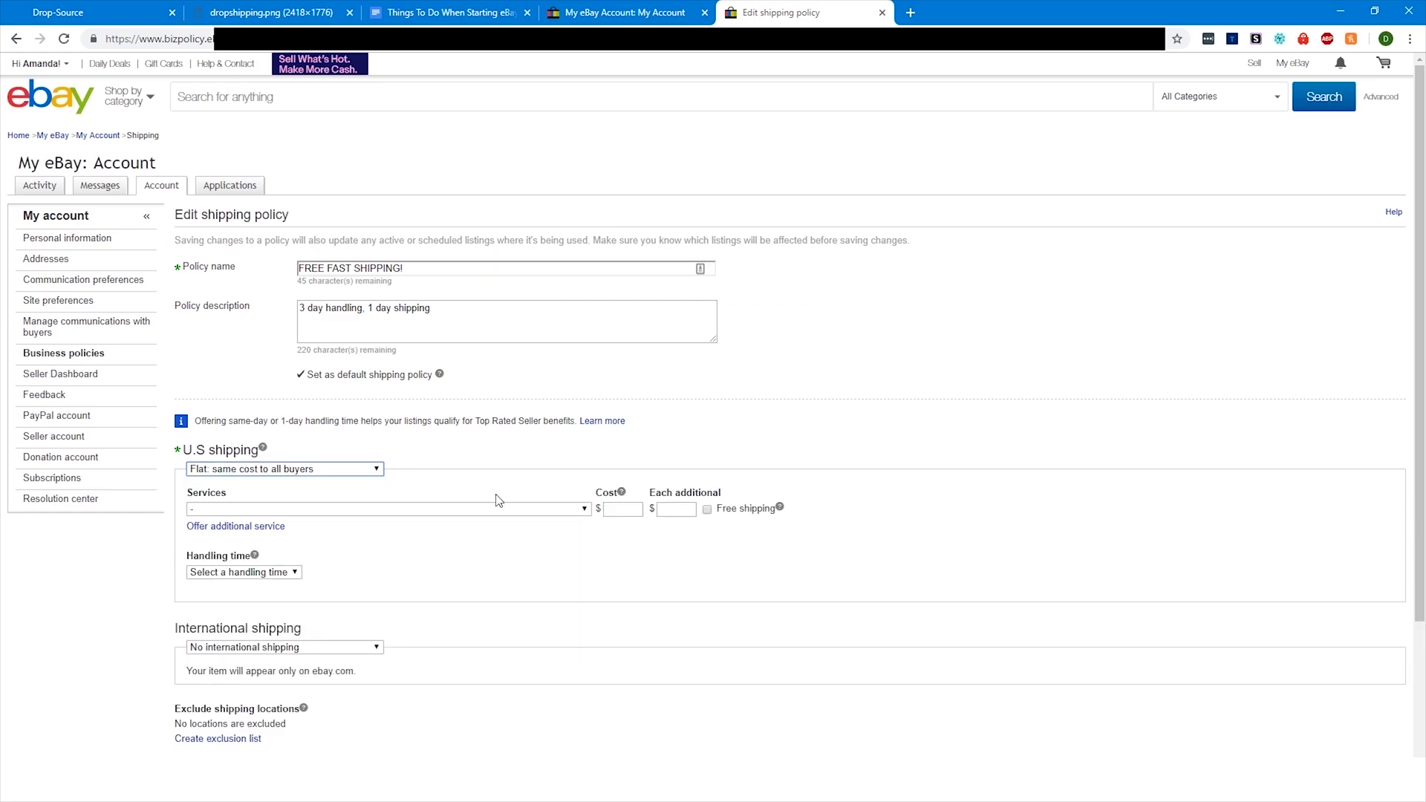
{"action": "left_click", "coordinate": [707, 510]}
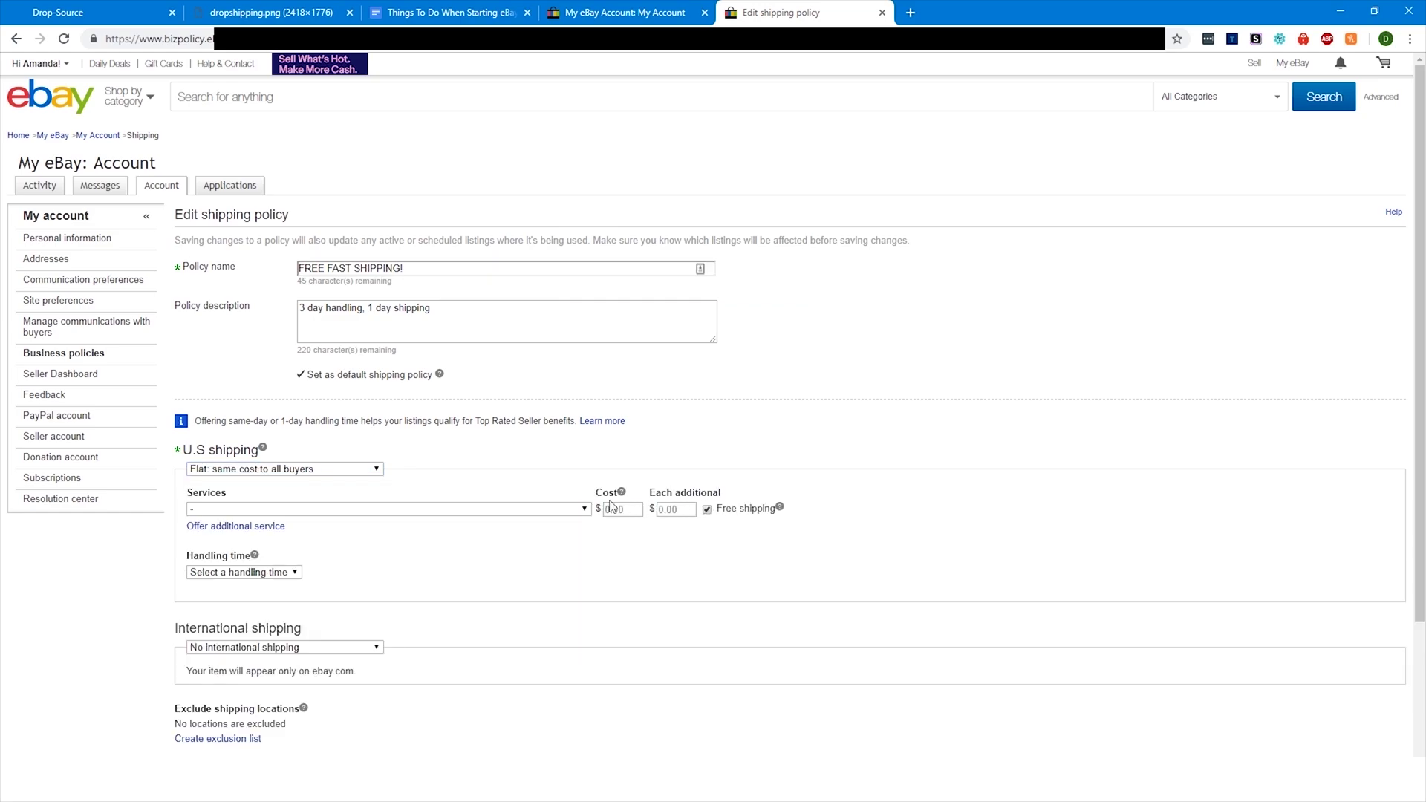
{"action": "left_click", "coordinate": [319, 510]}
{"action": "scroll", "coordinate": [314, 607], "scroll_direction": "down", "scroll_amount": 3}
{"action": "scroll", "coordinate": [314, 607], "scroll_direction": "down", "scroll_amount": 3}
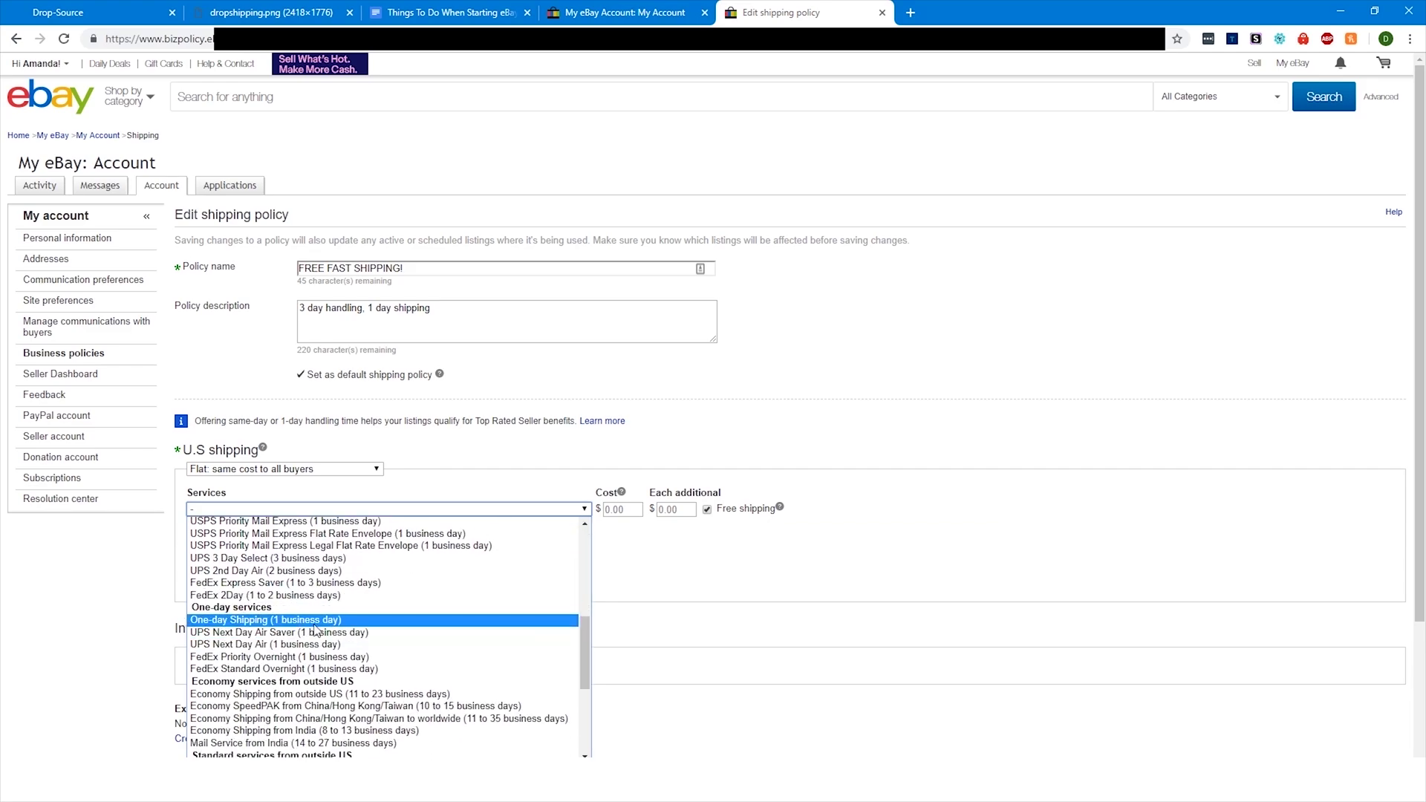
{"action": "left_click", "coordinate": [314, 621]}
Step: Set handling time to 3 business days and save the shipping policy
{"action": "left_click", "coordinate": [291, 576]}
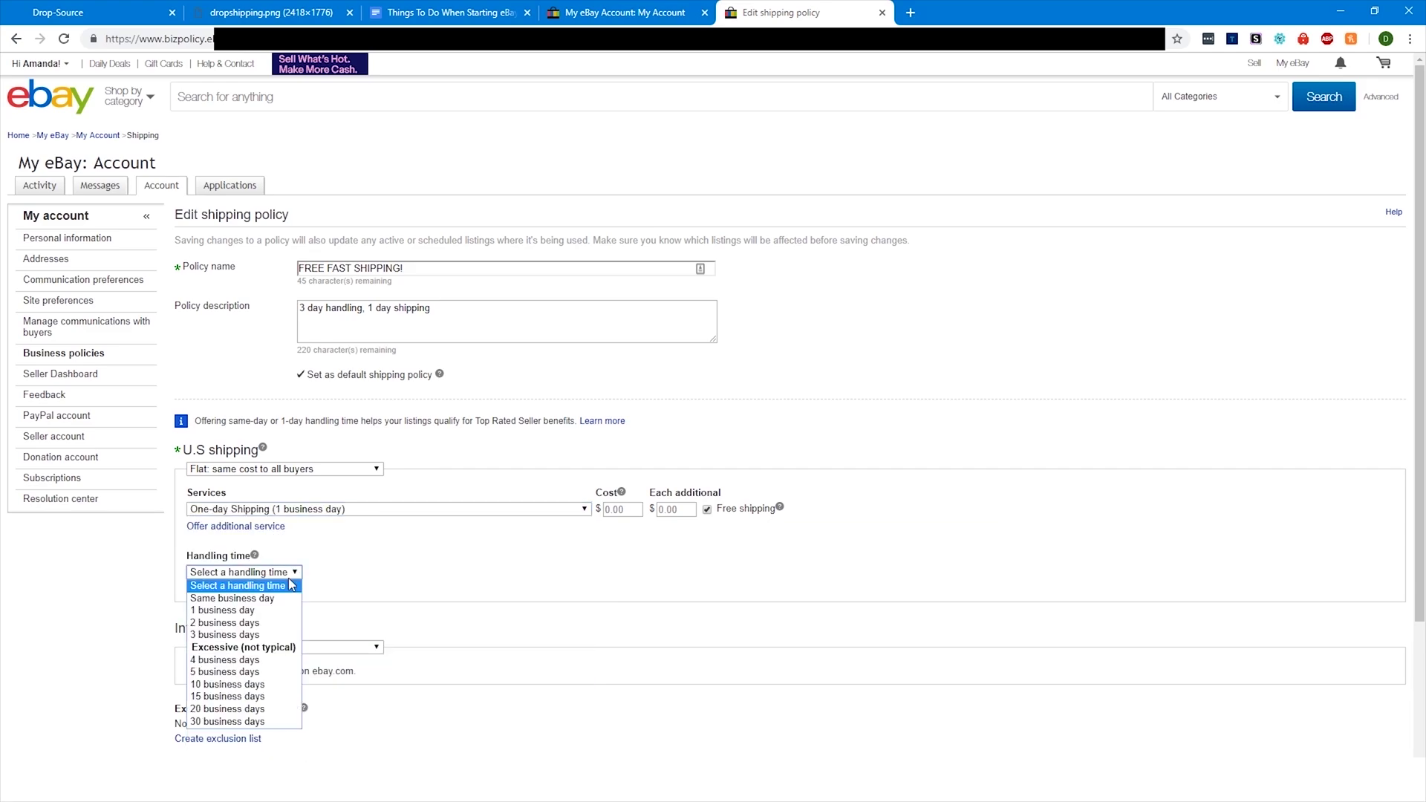
{"action": "left_click", "coordinate": [236, 635]}
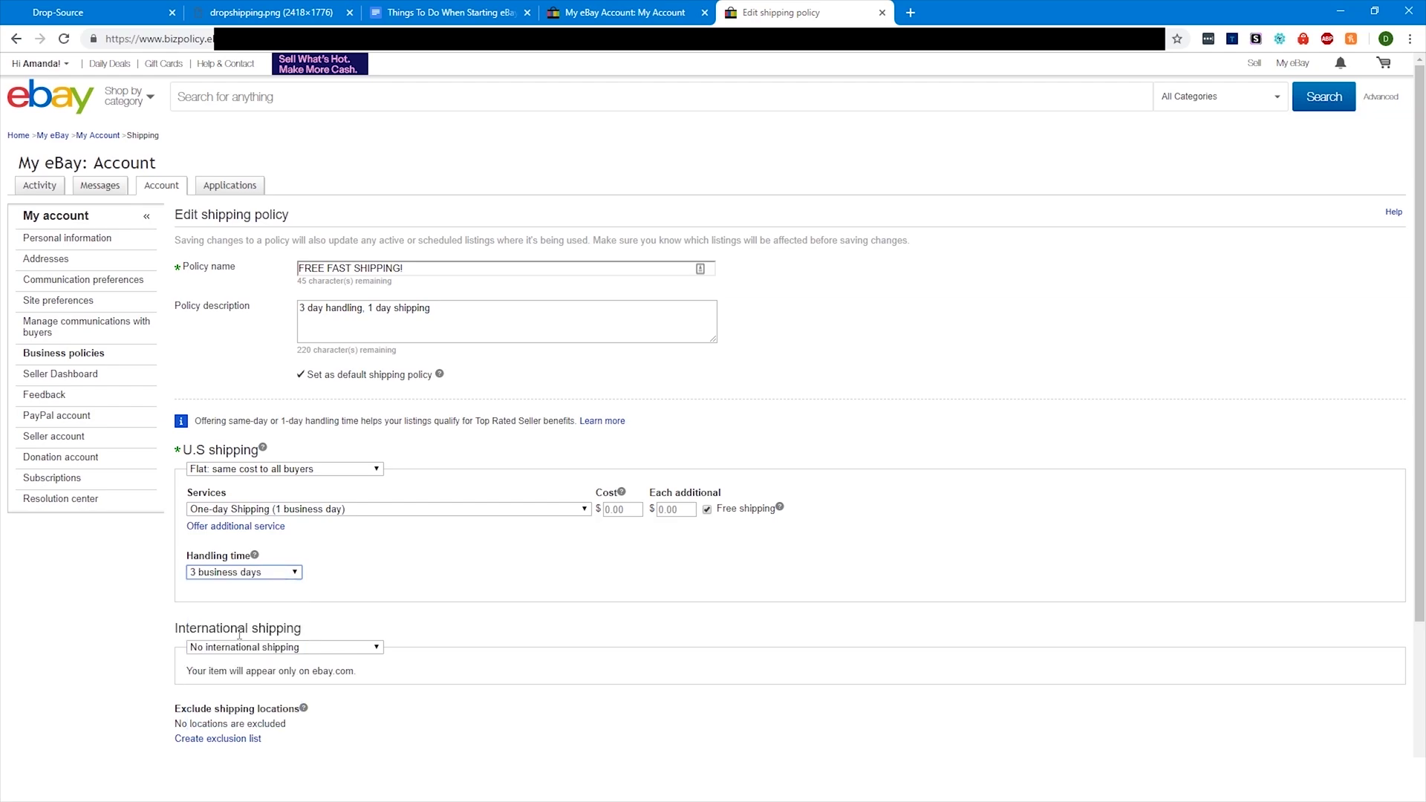
{"action": "scroll", "coordinate": [323, 654], "scroll_direction": "down", "scroll_amount": 2}
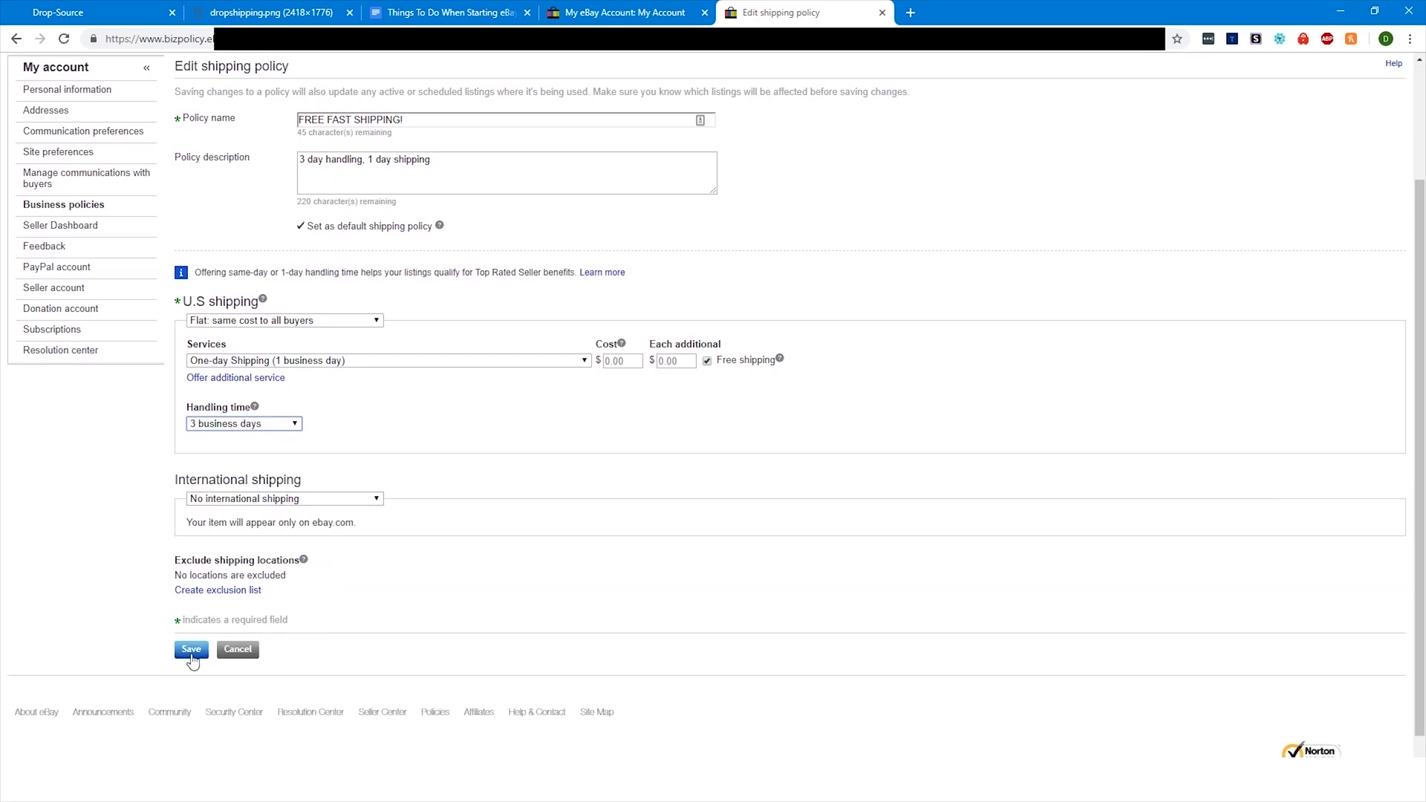
{"action": "scroll", "coordinate": [191, 659], "scroll_direction": "up", "scroll_amount": 1}
{"action": "left_click", "coordinate": [193, 724]}
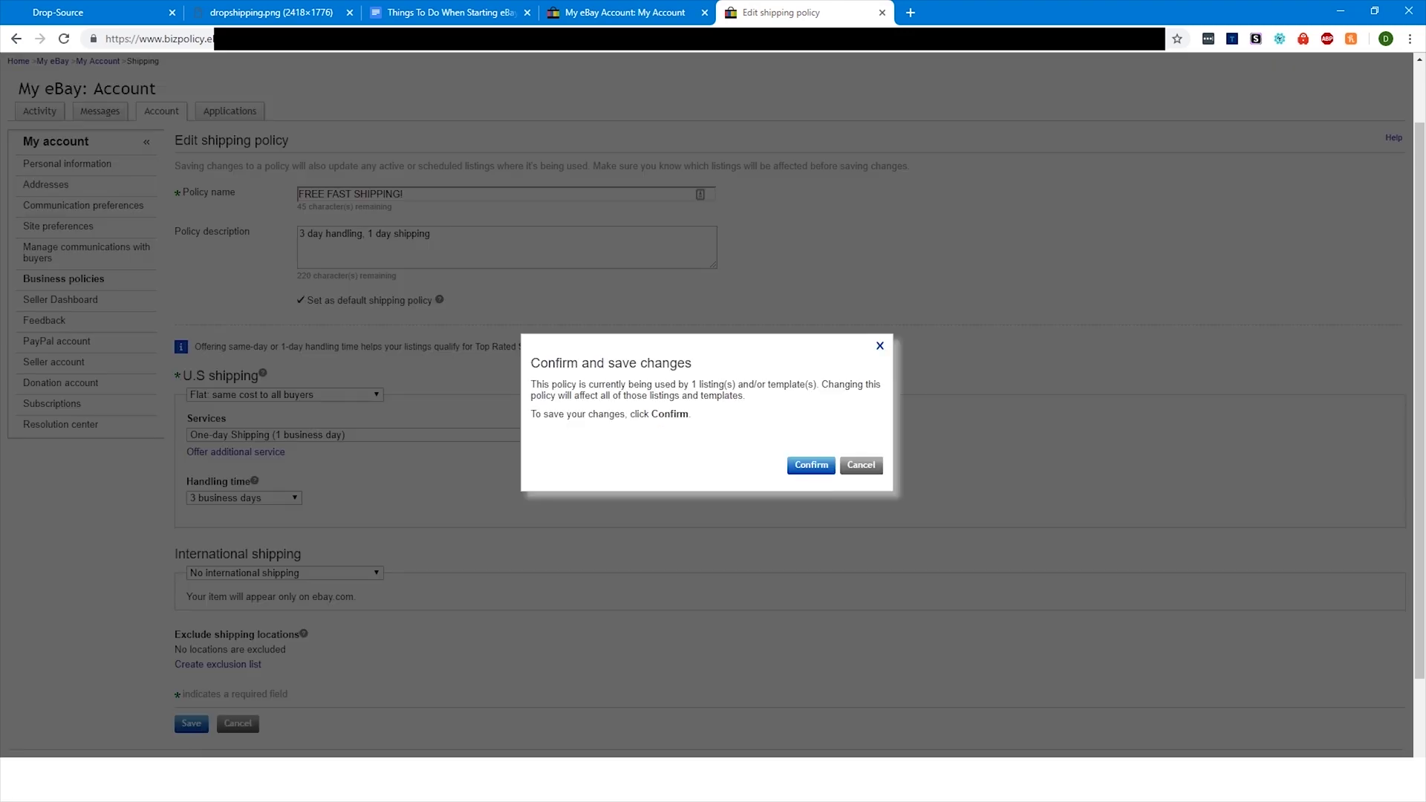
{"action": "left_click", "coordinate": [811, 466]}
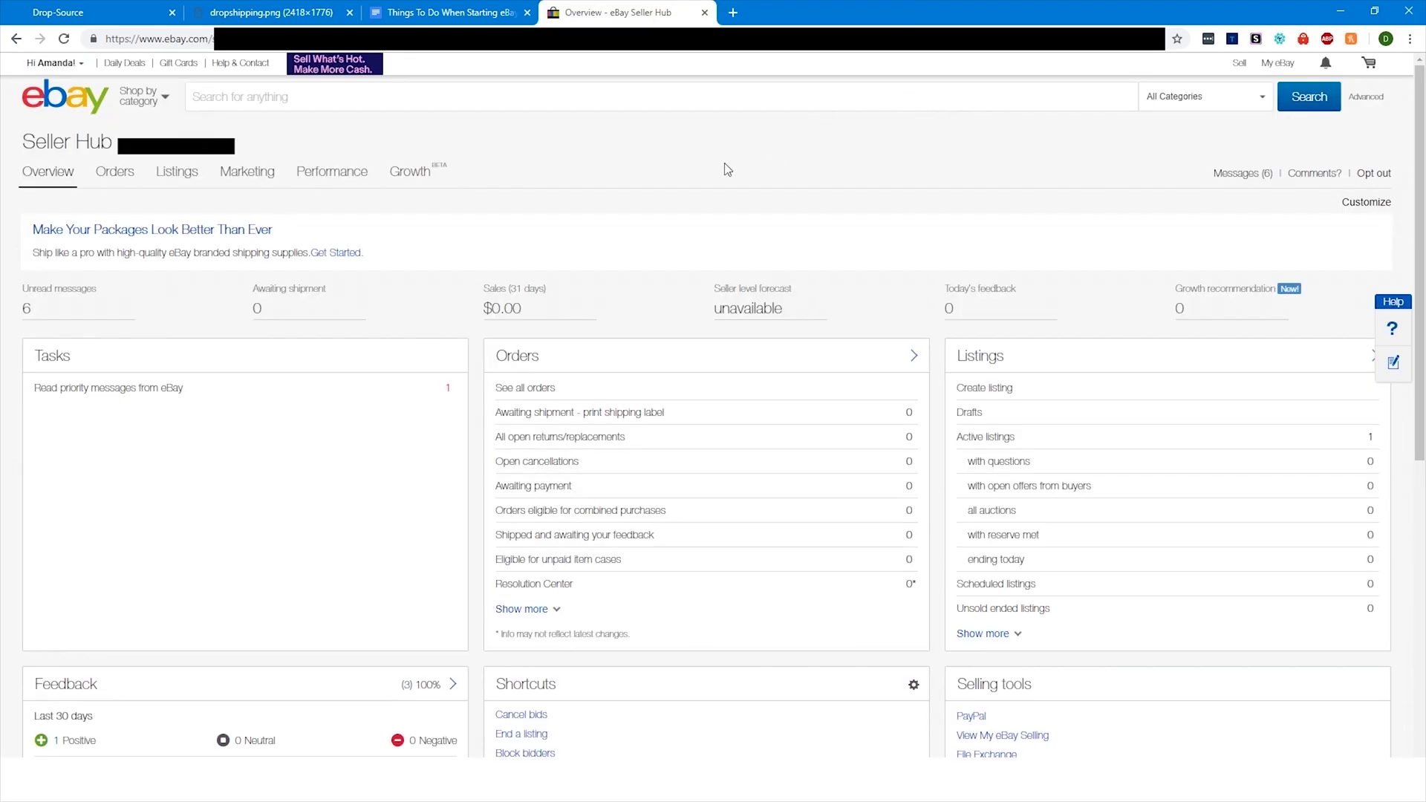
Step: Scroll the Seller Hub Overview to Promotional offers and check the free listings offer usage
{"action": "scroll", "coordinate": [776, 353], "scroll_direction": "down", "scroll_amount": 3}
{"action": "scroll", "coordinate": [777, 344], "scroll_direction": "down", "scroll_amount": 4}
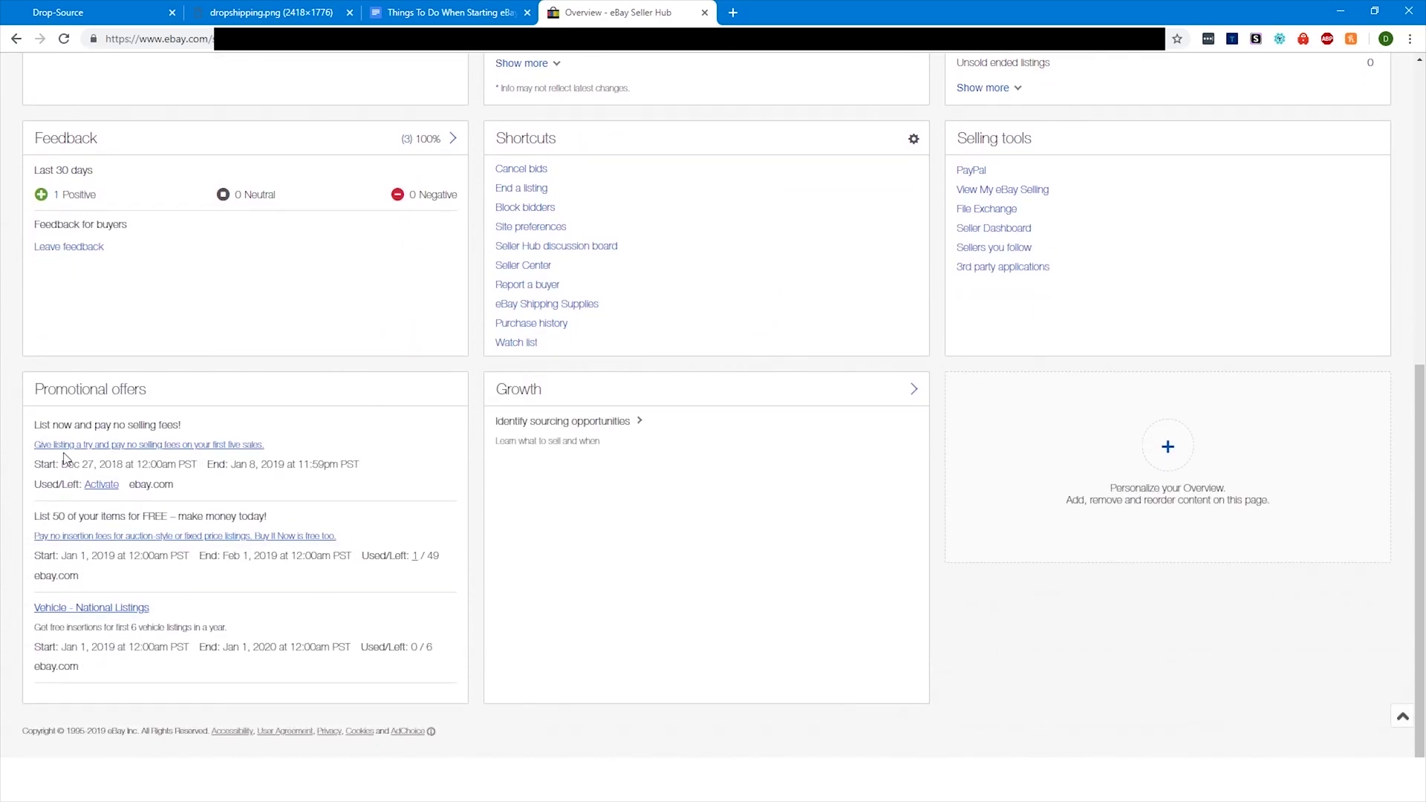
{"action": "scroll", "coordinate": [1051, 469], "scroll_direction": "up", "scroll_amount": 5}
{"action": "scroll", "coordinate": [164, 658], "scroll_direction": "down", "scroll_amount": 4}
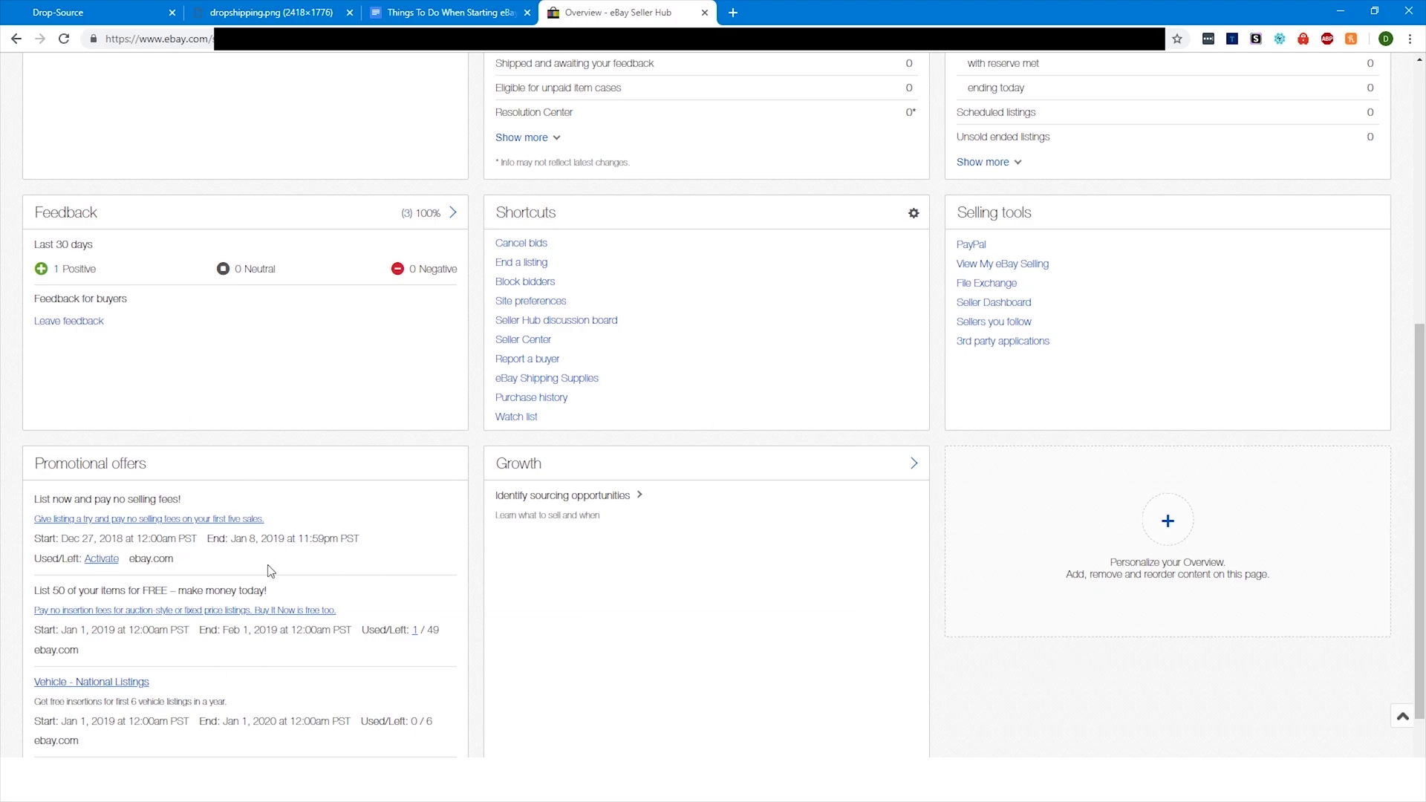
{"action": "scroll", "coordinate": [101, 631], "scroll_direction": "down", "scroll_amount": 1}
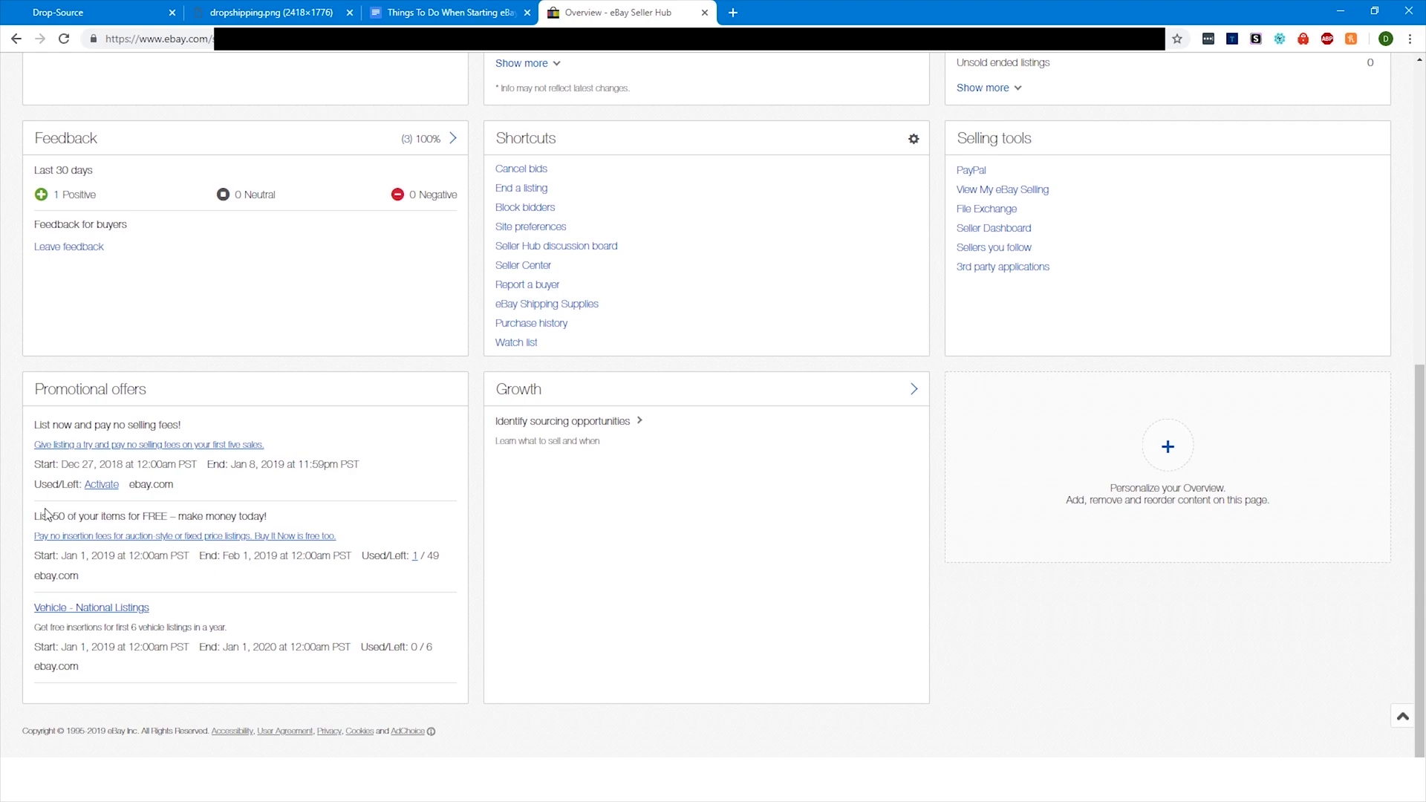
{"action": "left_click_drag", "start_coordinate": [32, 515], "coordinate": [319, 512]}
{"action": "double_click", "coordinate": [416, 556]}
{"action": "left_click", "coordinate": [415, 583]}
{"action": "left_click", "coordinate": [436, 584]}
Step: Search Google for 'ebay store' in a new tab
{"action": "left_click", "coordinate": [732, 15]}
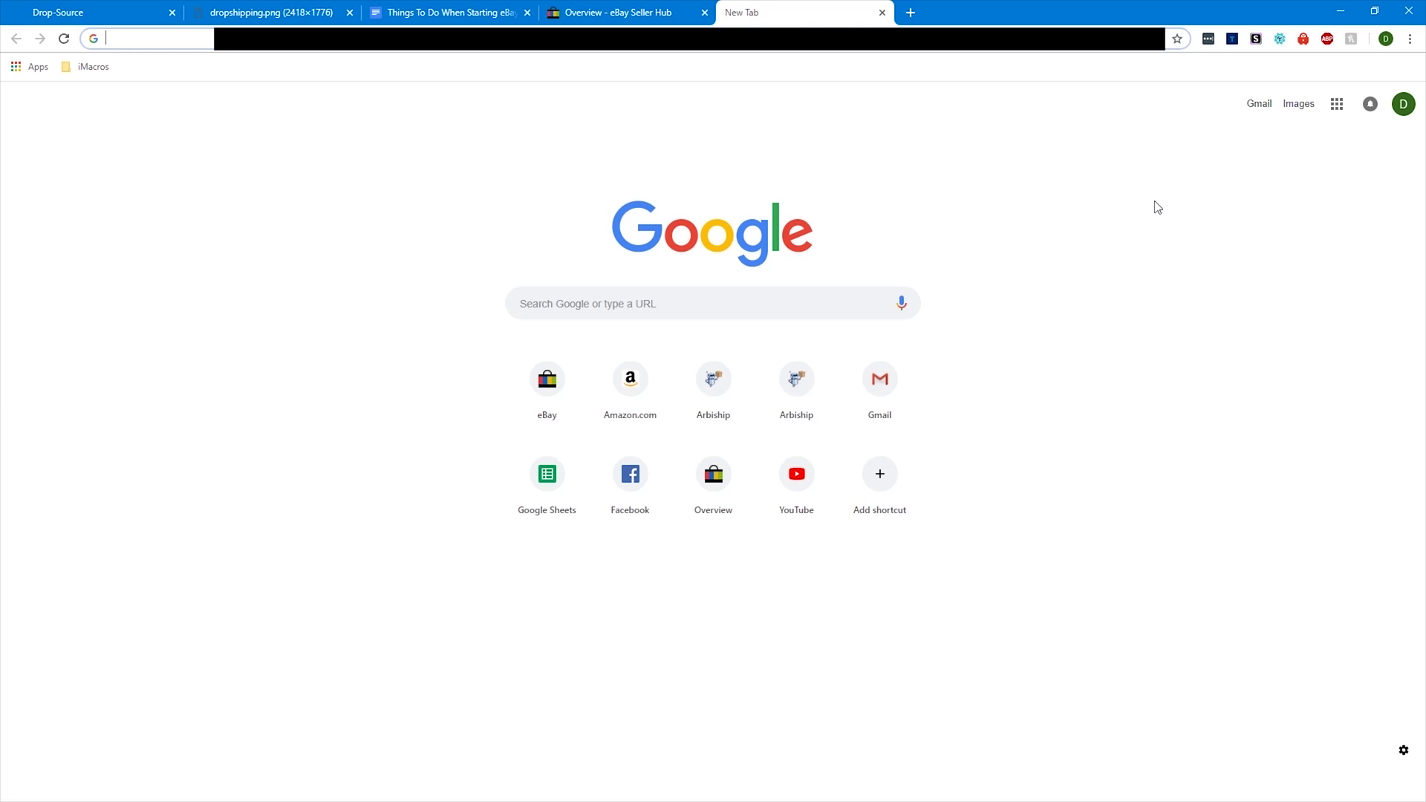
{"action": "type", "text": "ebay store"}
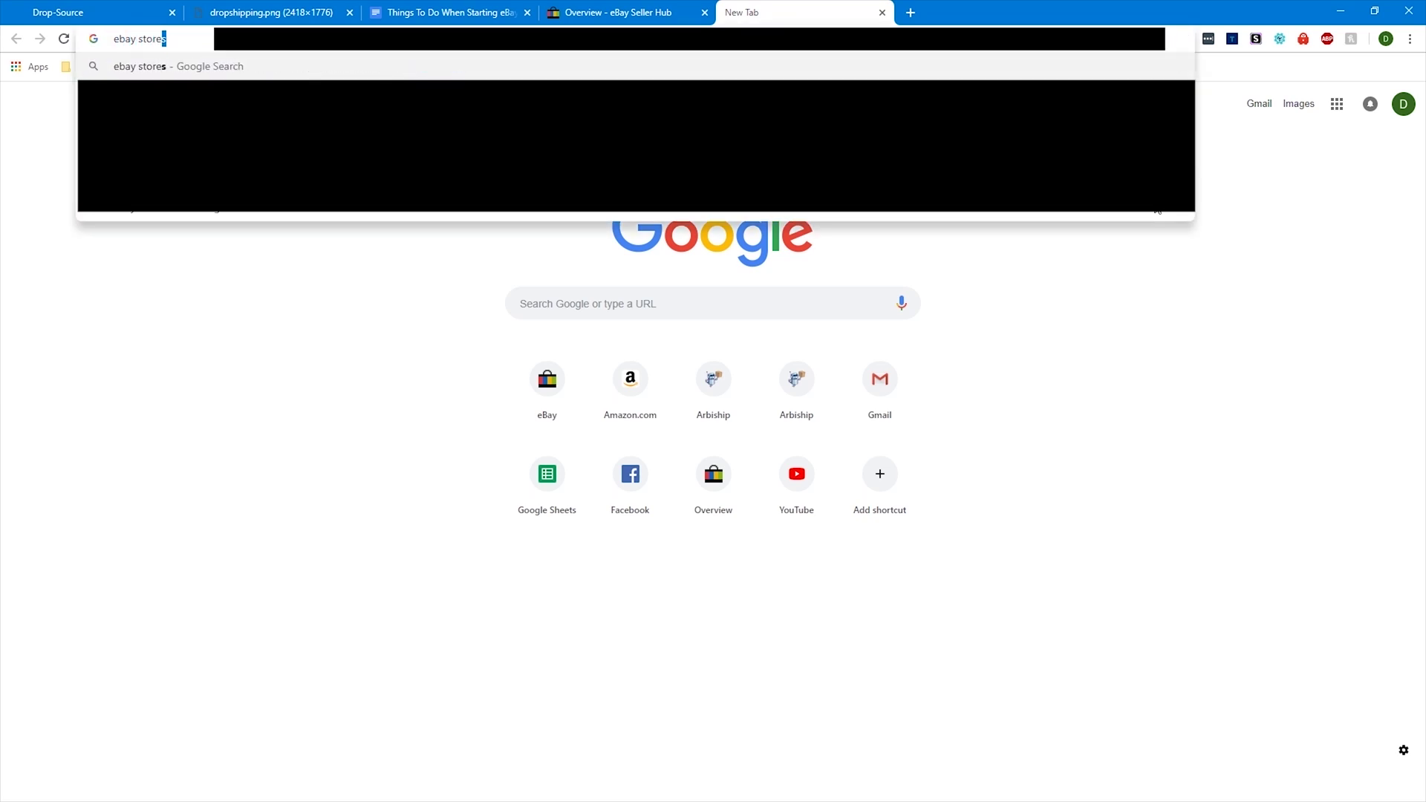
{"action": "key", "text": "Return"}
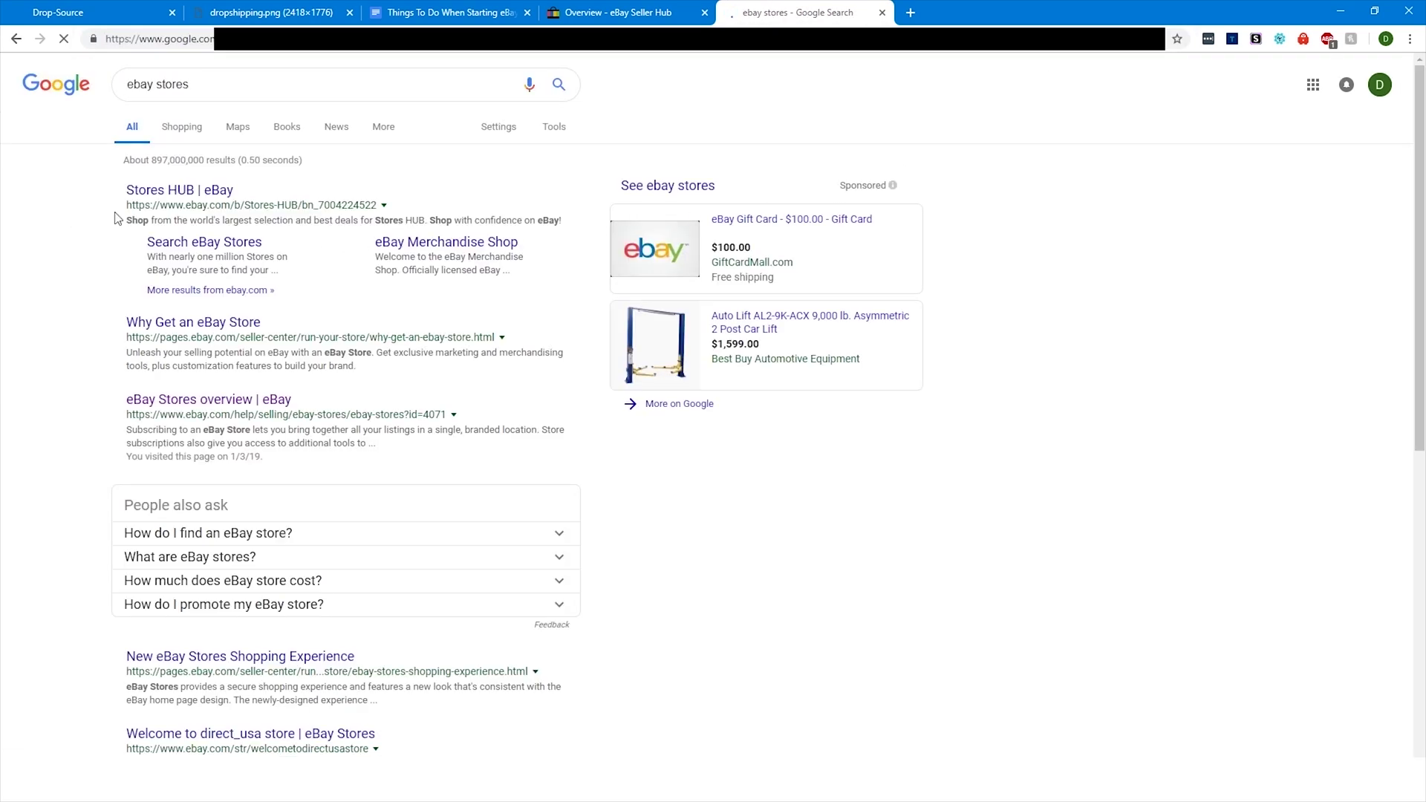
Step: Go from the eBay Stores overview result through Open a Store to Choose a Store
{"action": "left_click", "coordinate": [238, 405]}
{"action": "scroll", "coordinate": [742, 420], "scroll_direction": "down", "scroll_amount": 10}
{"action": "scroll", "coordinate": [589, 455], "scroll_direction": "up", "scroll_amount": 10}
{"action": "scroll", "coordinate": [881, 451], "scroll_direction": "down", "scroll_amount": 15}
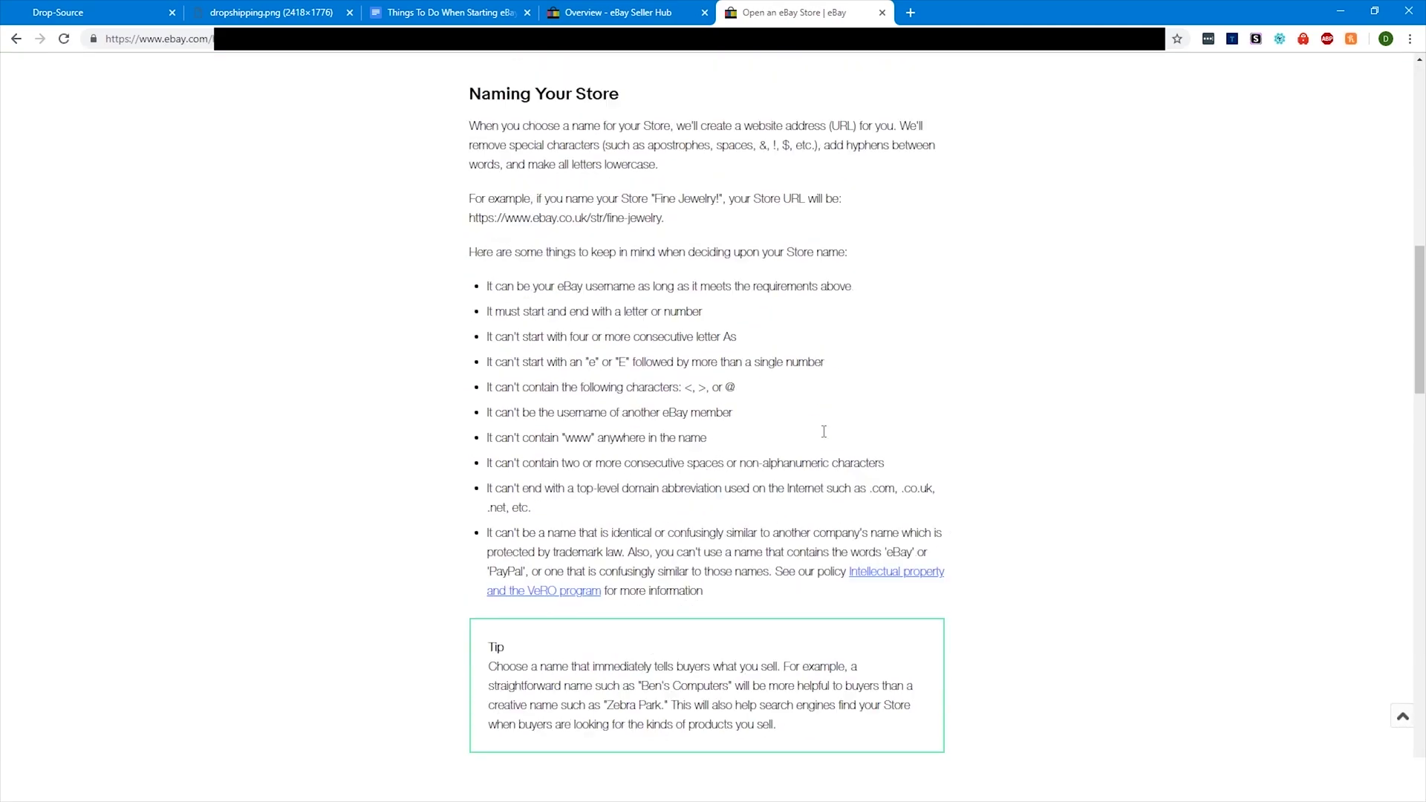
{"action": "left_click", "coordinate": [603, 371]}
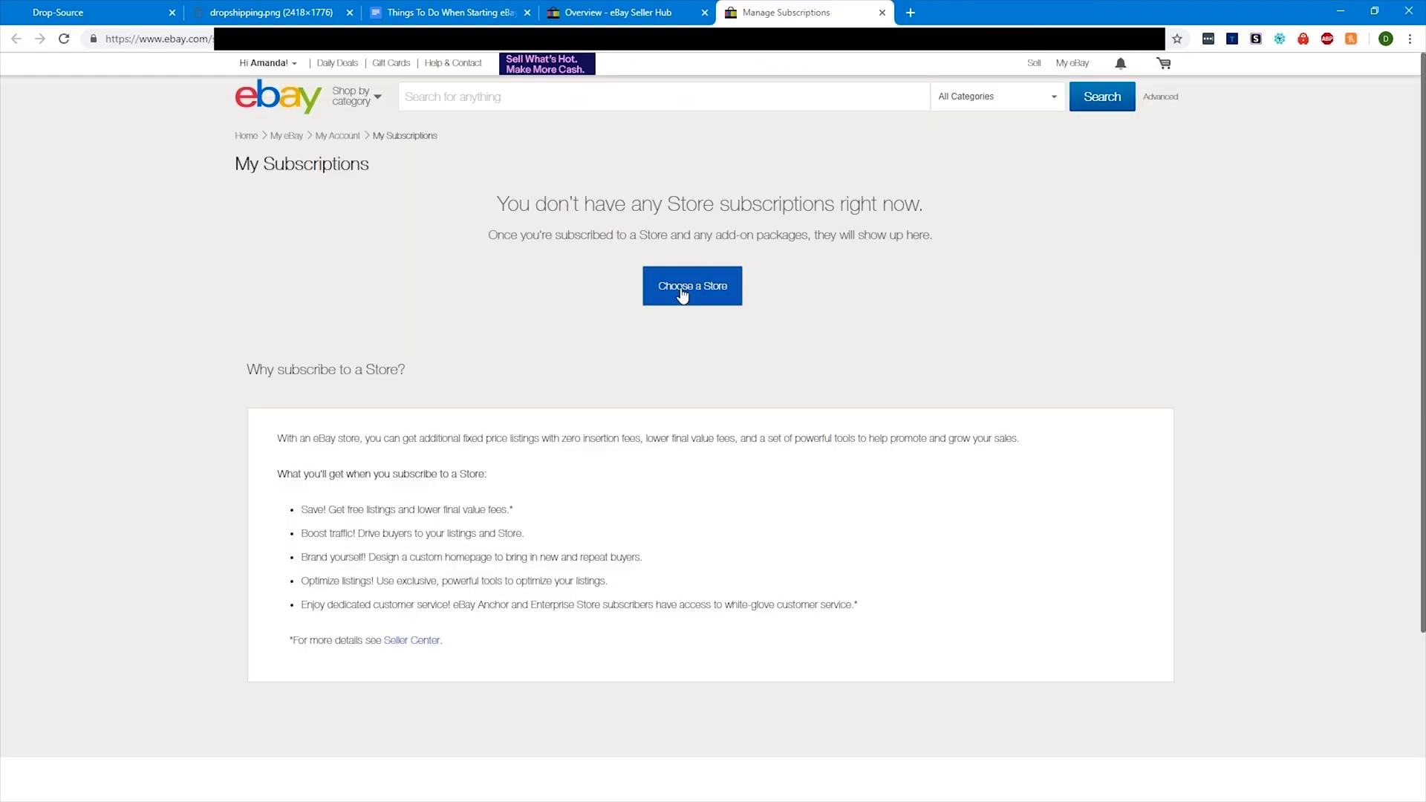
{"action": "left_click", "coordinate": [682, 294]}
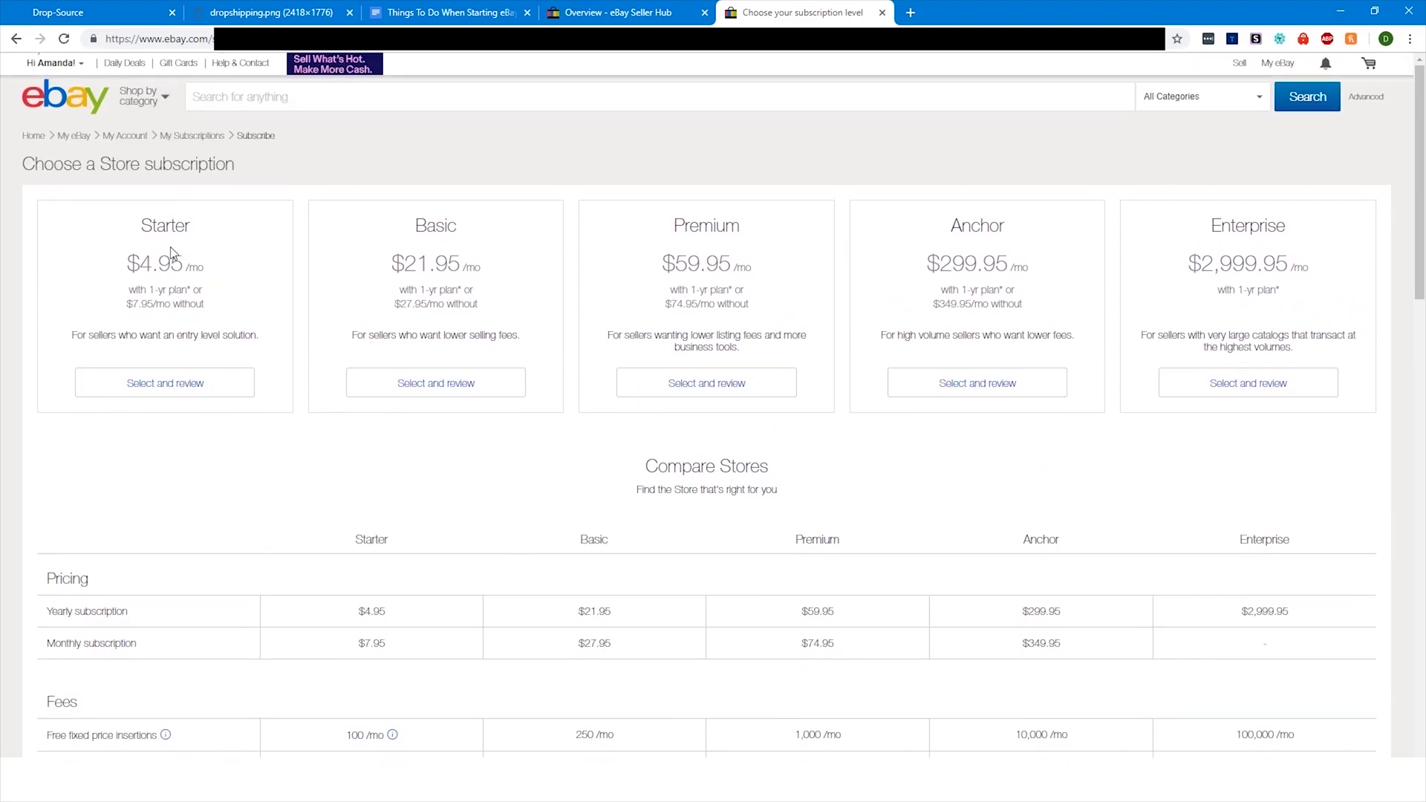
{"action": "scroll", "coordinate": [386, 471], "scroll_direction": "down", "scroll_amount": 1}
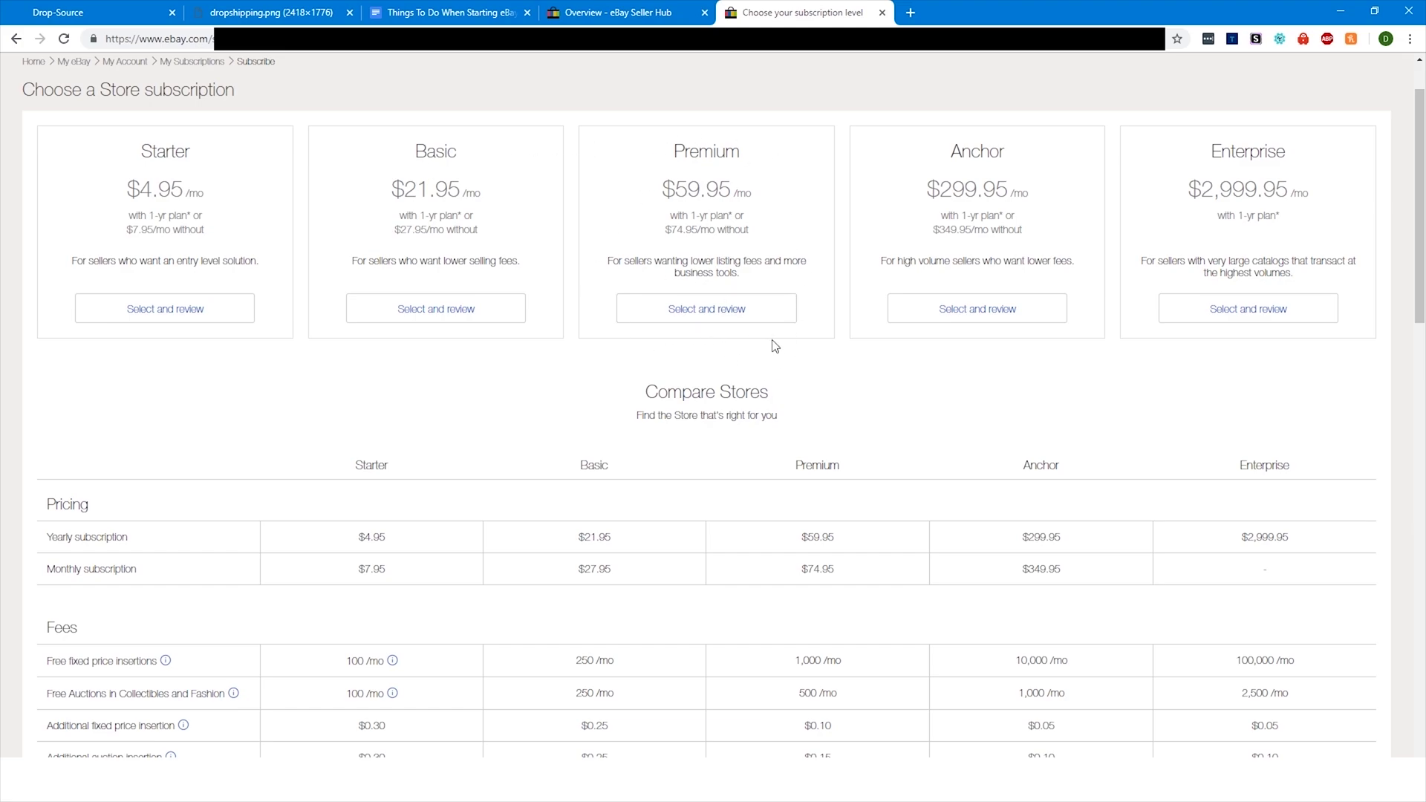
{"action": "scroll", "coordinate": [765, 402], "scroll_direction": "down", "scroll_amount": 1}
{"action": "scroll", "coordinate": [766, 403], "scroll_direction": "down", "scroll_amount": 1}
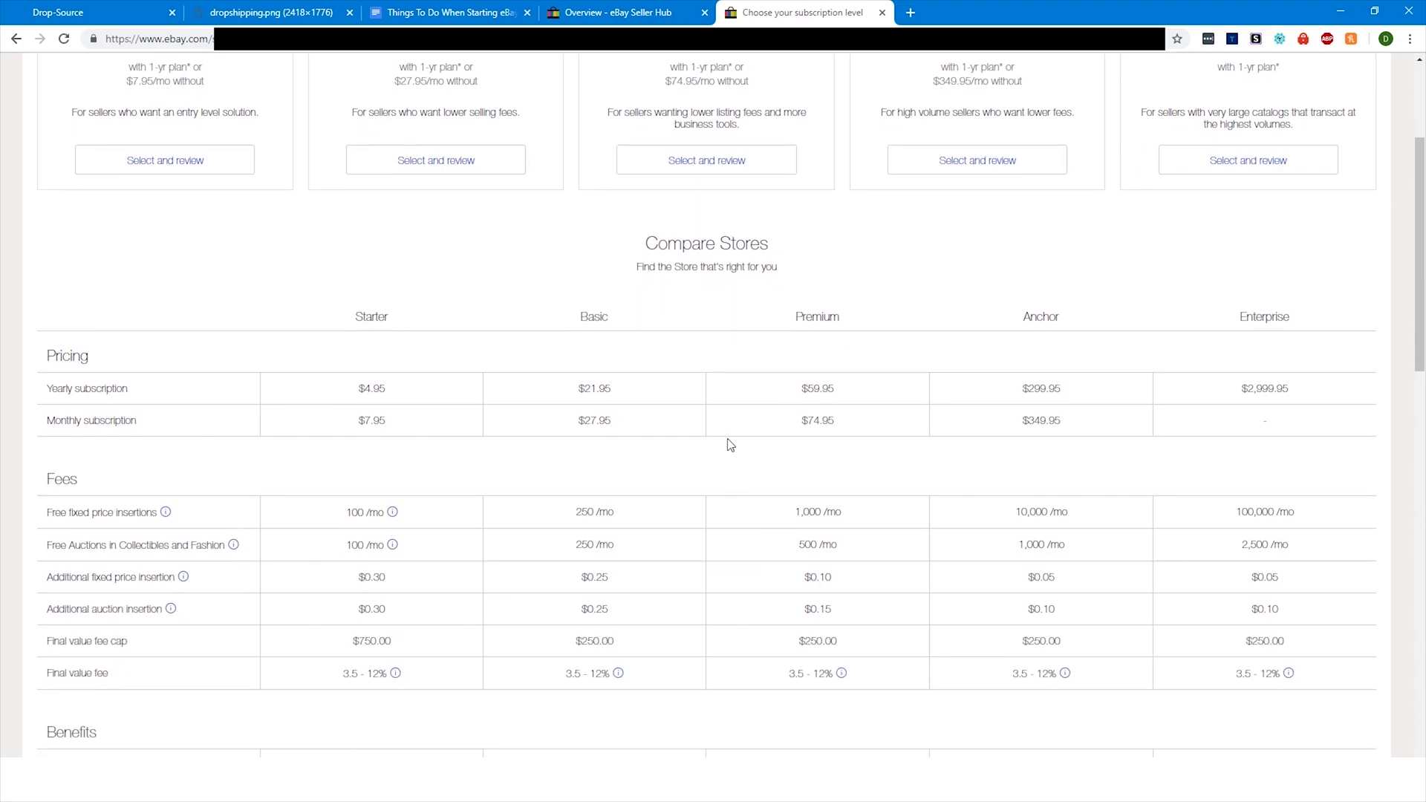
{"action": "scroll", "coordinate": [730, 435], "scroll_direction": "down", "scroll_amount": 2}
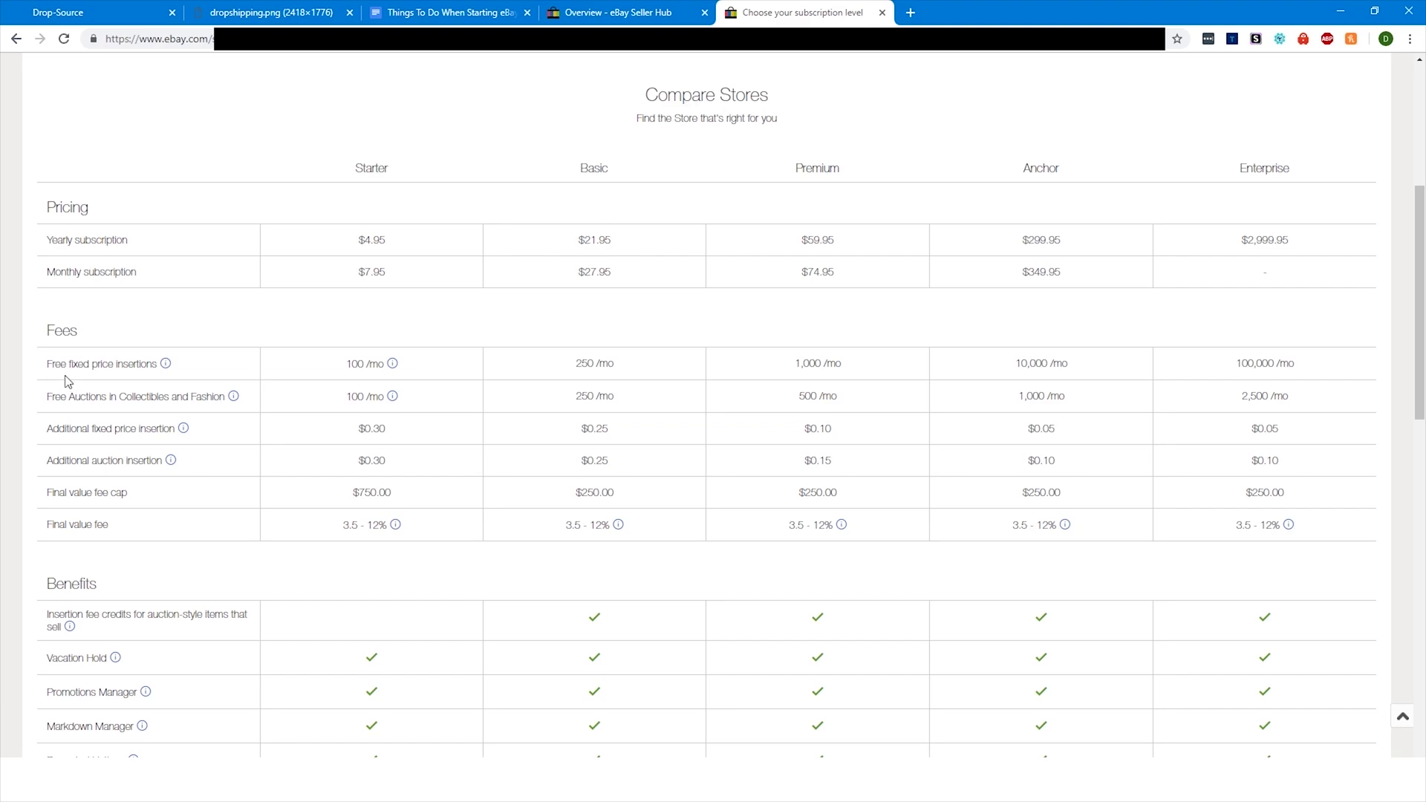
{"action": "left_click", "coordinate": [617, 13]}
{"action": "left_click", "coordinate": [745, 15]}
{"action": "left_click", "coordinate": [593, 12]}
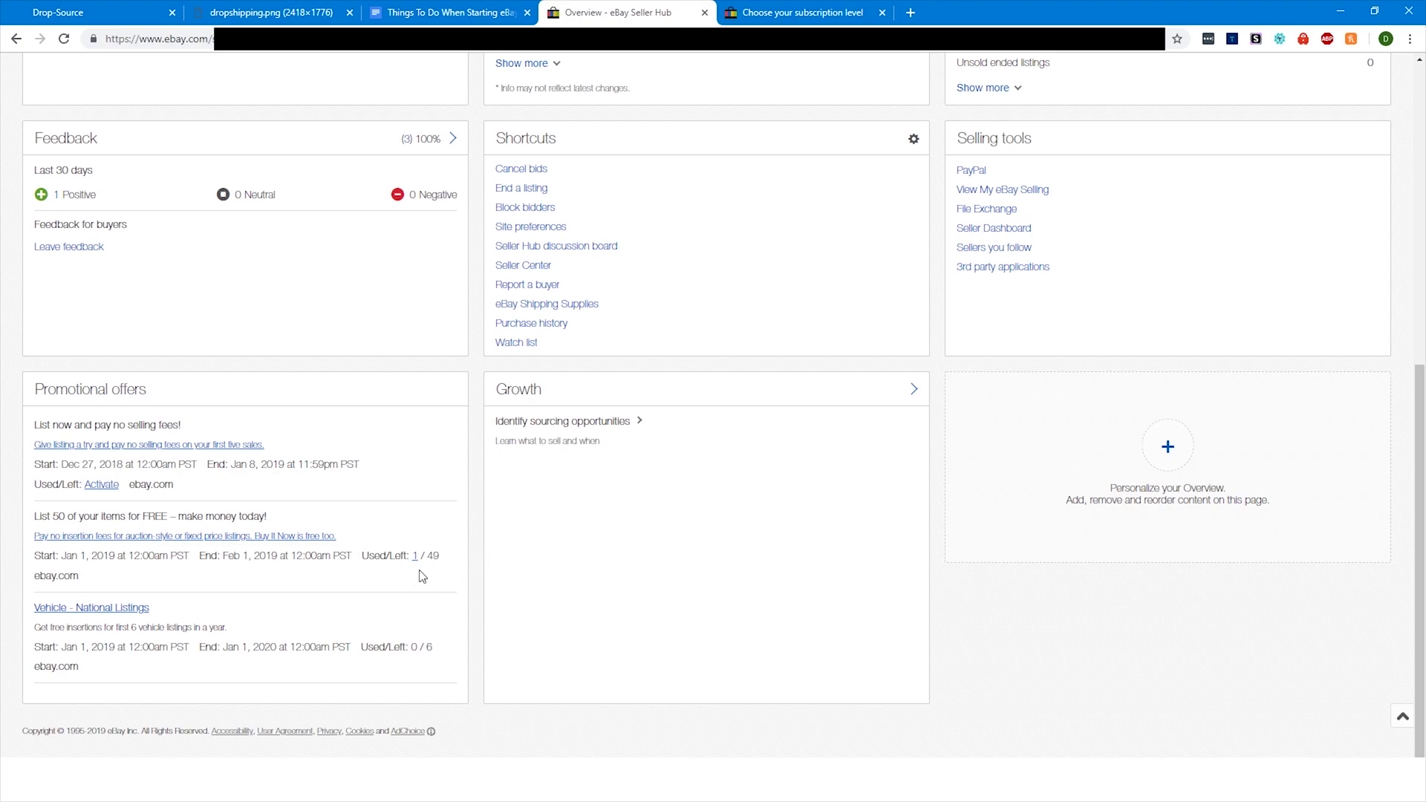
{"action": "left_click", "coordinate": [765, 11]}
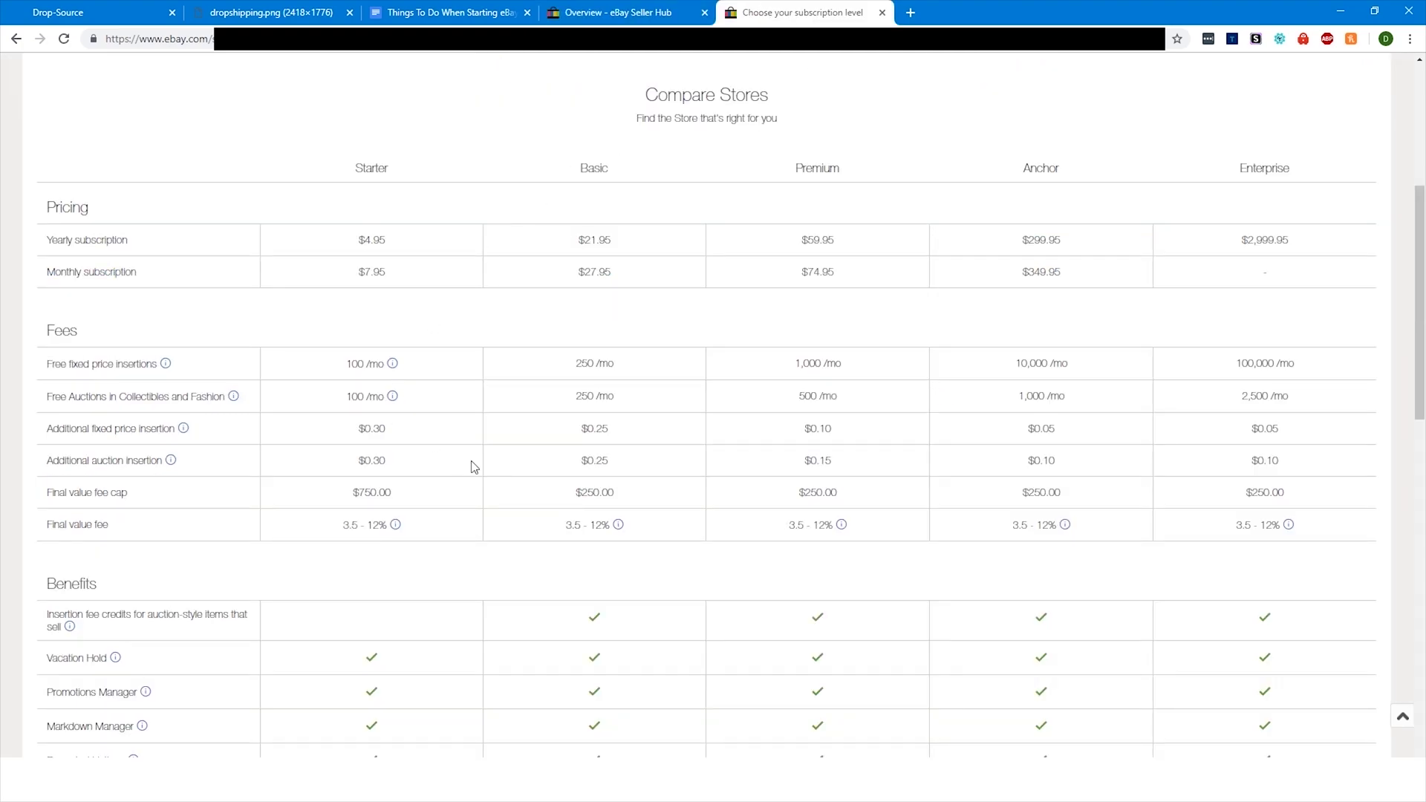
{"action": "scroll", "coordinate": [64, 320], "scroll_direction": "down", "scroll_amount": 1}
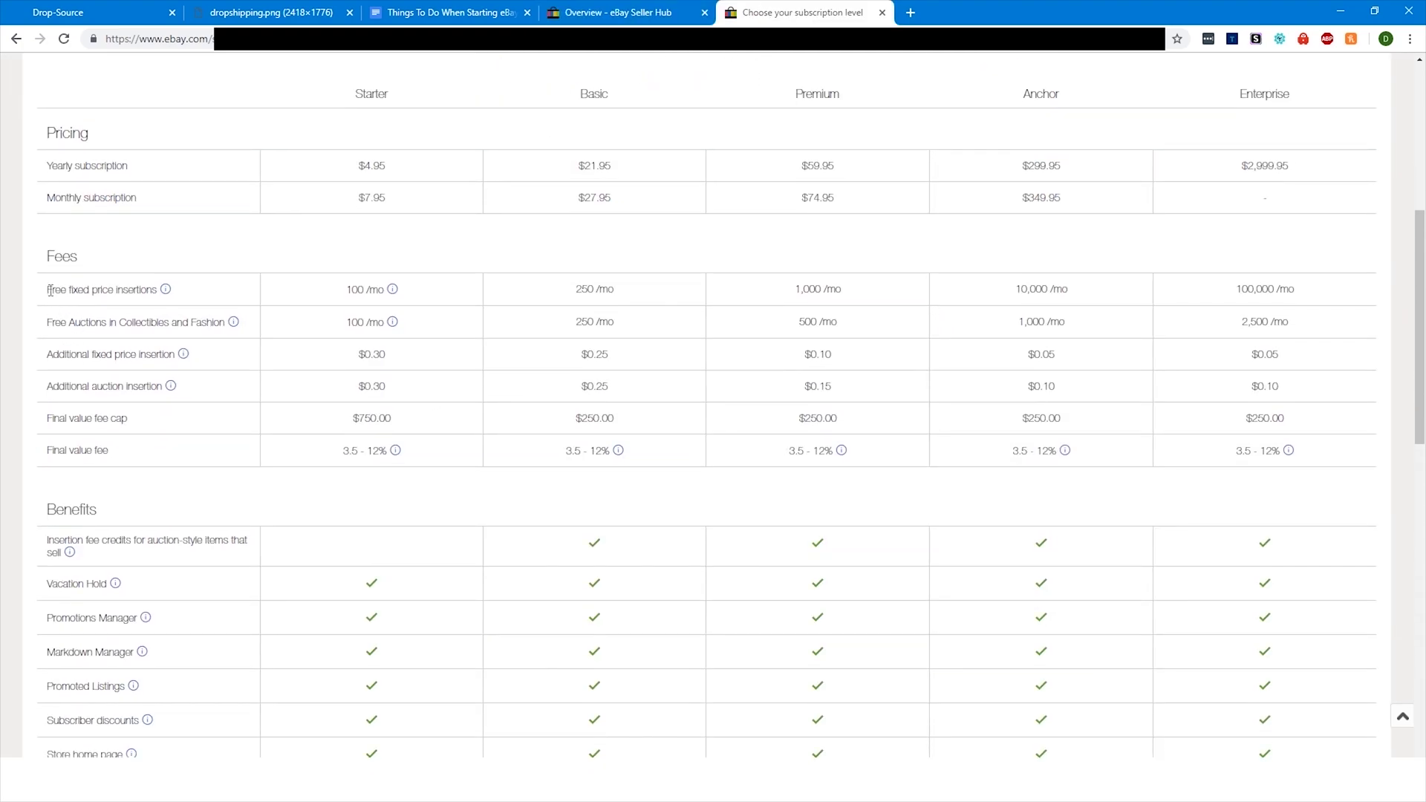
{"action": "left_click_drag", "start_coordinate": [46, 290], "coordinate": [145, 286]}
{"action": "scroll", "coordinate": [672, 307], "scroll_direction": "up", "scroll_amount": 1}
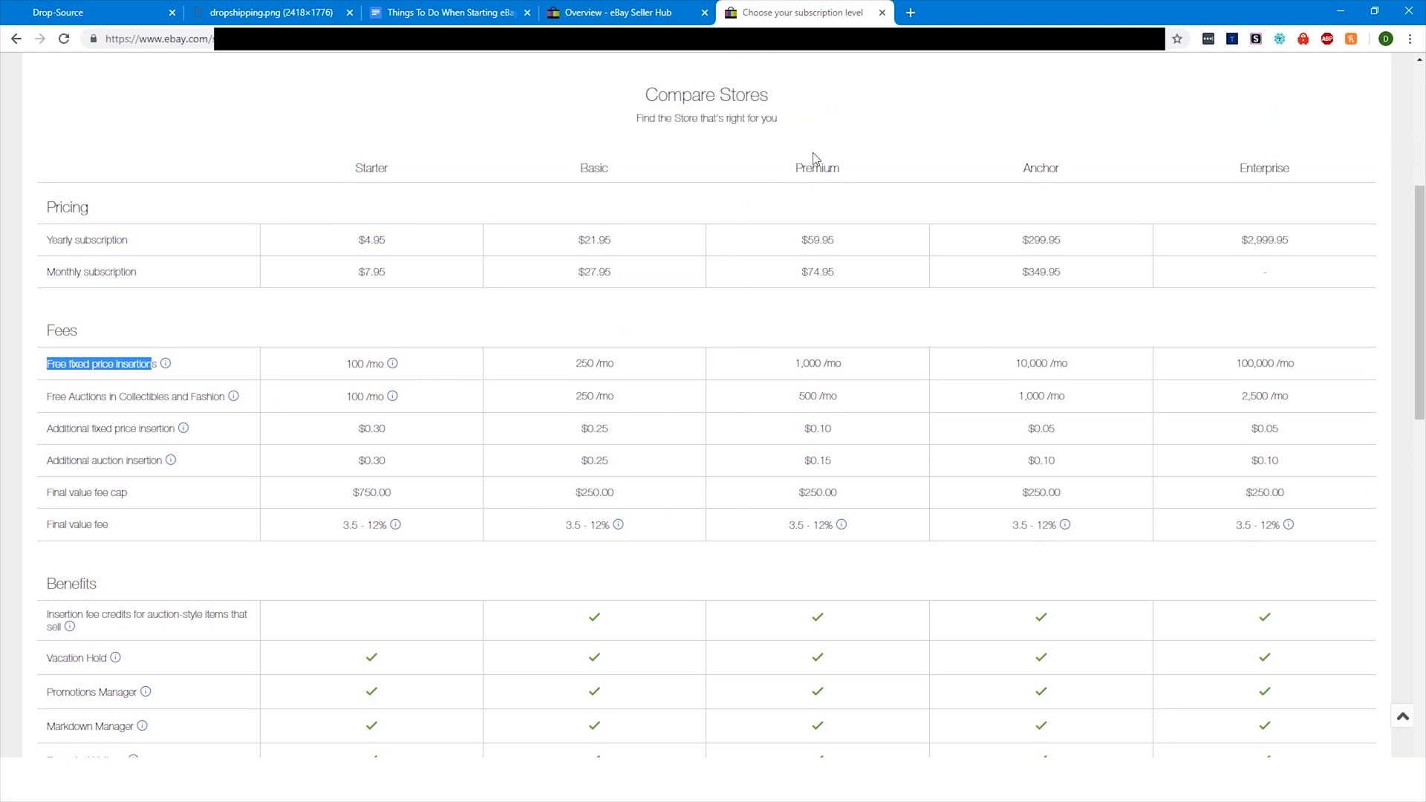
{"action": "double_click", "coordinate": [812, 362]}
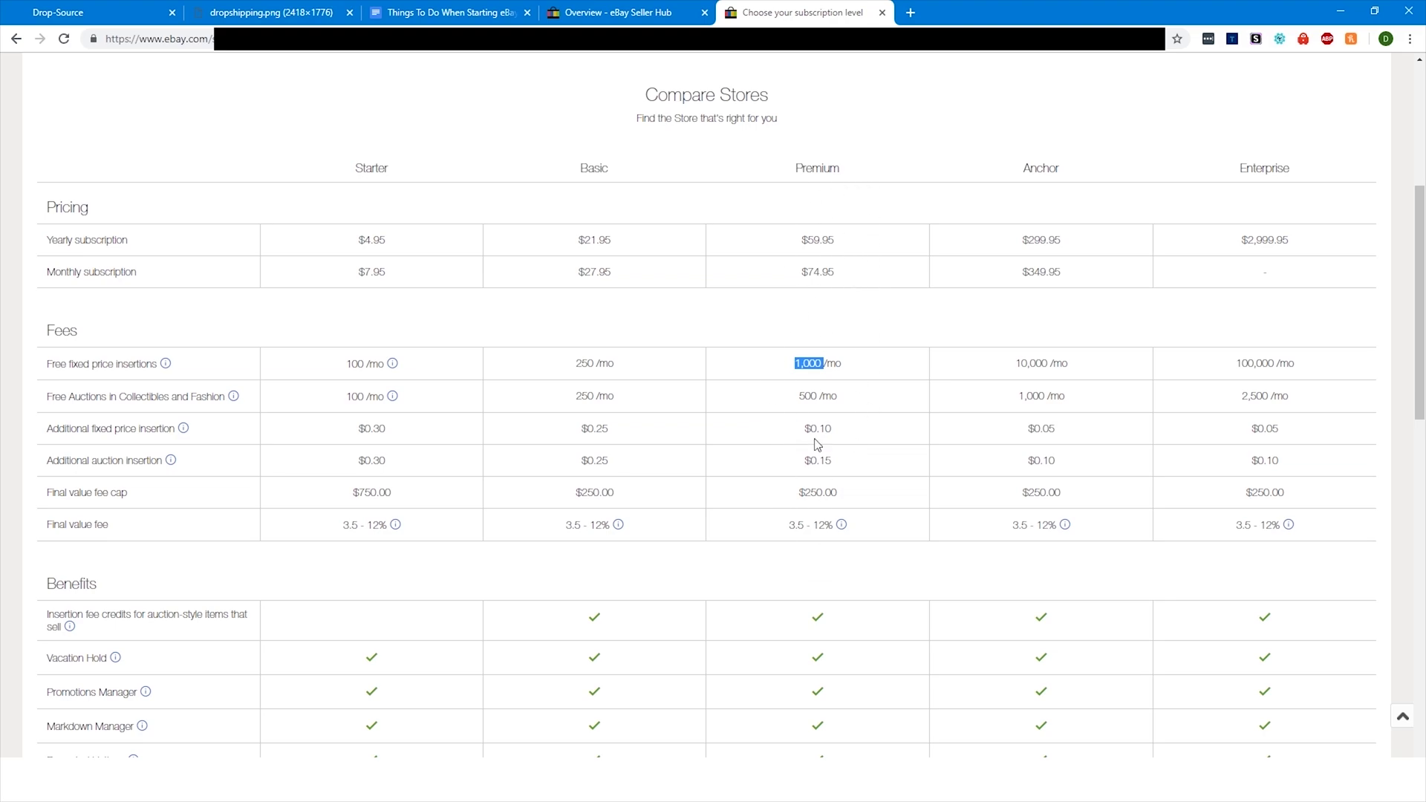
{"action": "left_click", "coordinate": [802, 366]}
{"action": "left_click", "coordinate": [812, 364]}
Step: Highlight the Premium Store's yearly $59.95 and monthly $74.95 prices in the plan comparison
{"action": "left_click_drag", "start_coordinate": [44, 240], "coordinate": [124, 239]}
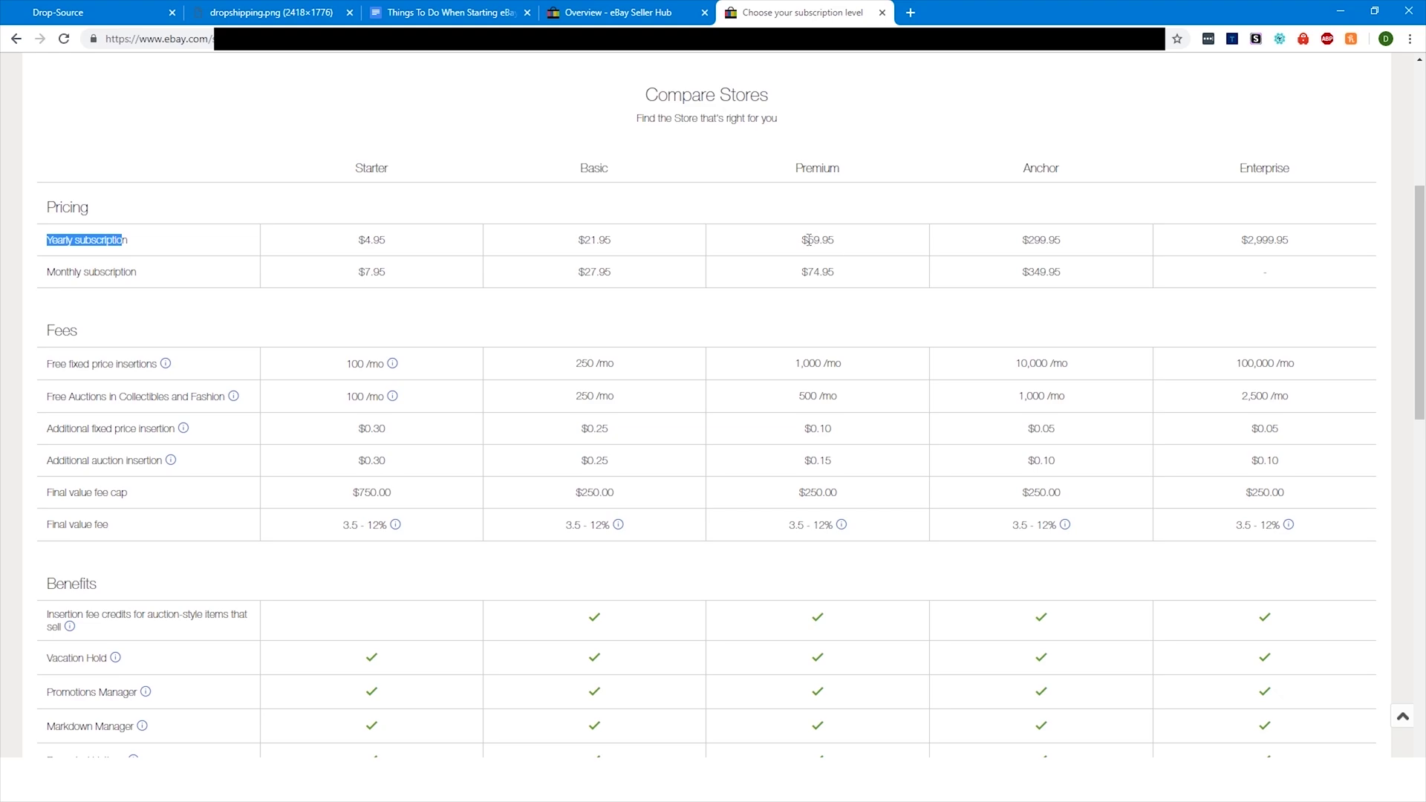
{"action": "left_click_drag", "start_coordinate": [808, 239], "coordinate": [834, 240]}
{"action": "scroll", "coordinate": [835, 239], "scroll_direction": "up", "scroll_amount": 5}
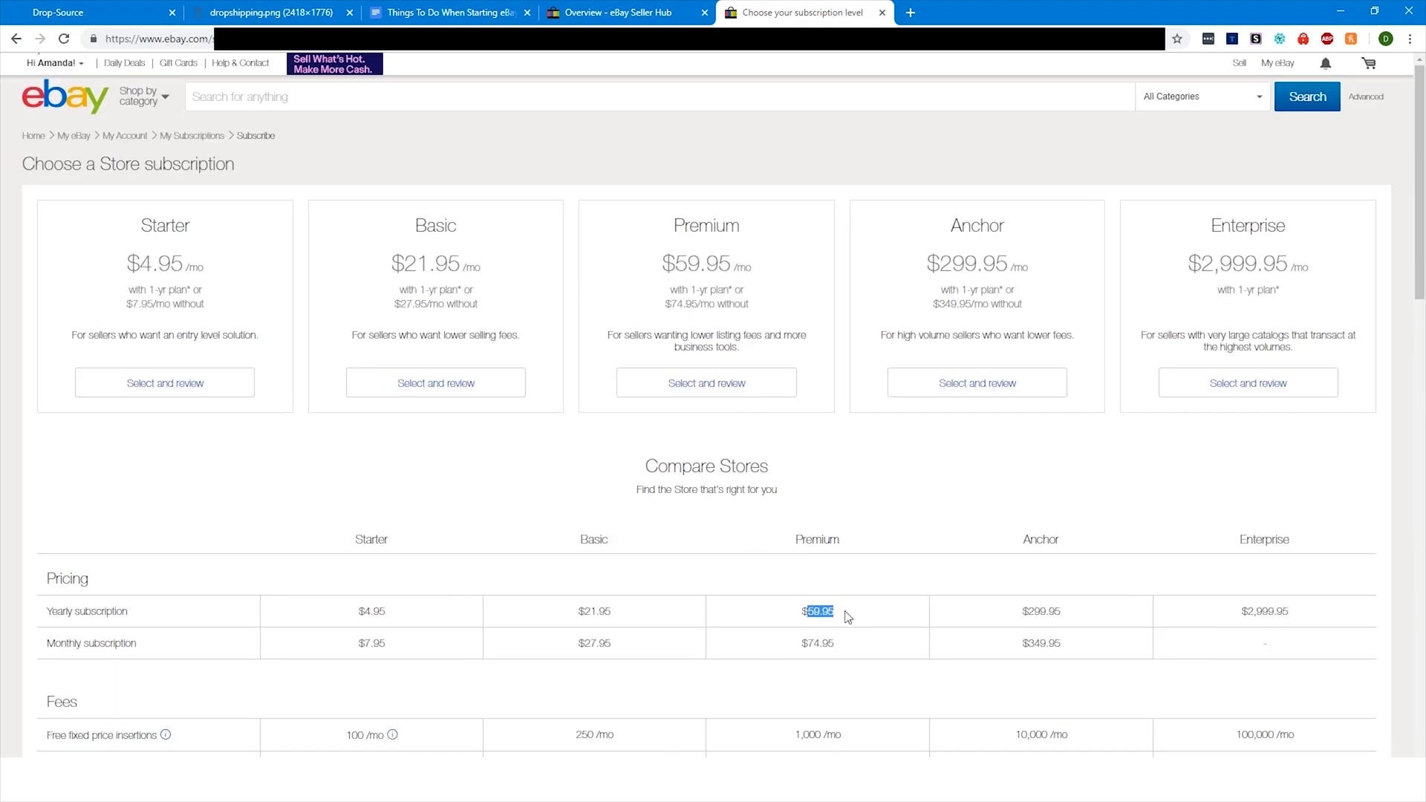
{"action": "scroll", "coordinate": [828, 568], "scroll_direction": "down", "scroll_amount": 1}
{"action": "left_click_drag", "start_coordinate": [807, 570], "coordinate": [836, 570]}
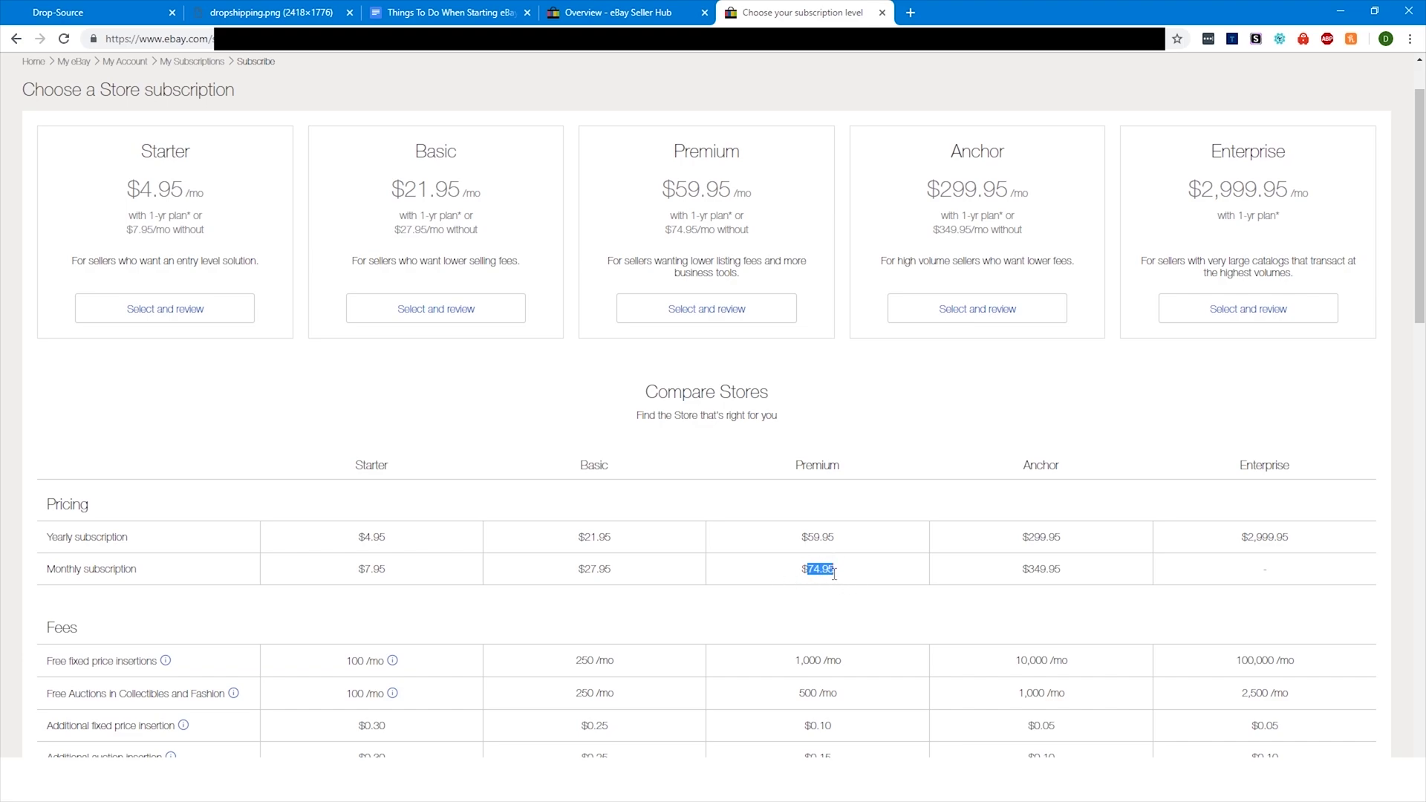
{"action": "scroll", "coordinate": [906, 461], "scroll_direction": "down", "scroll_amount": 2}
{"action": "left_click", "coordinate": [838, 429]}
{"action": "scroll", "coordinate": [838, 430], "scroll_direction": "down", "scroll_amount": 14}
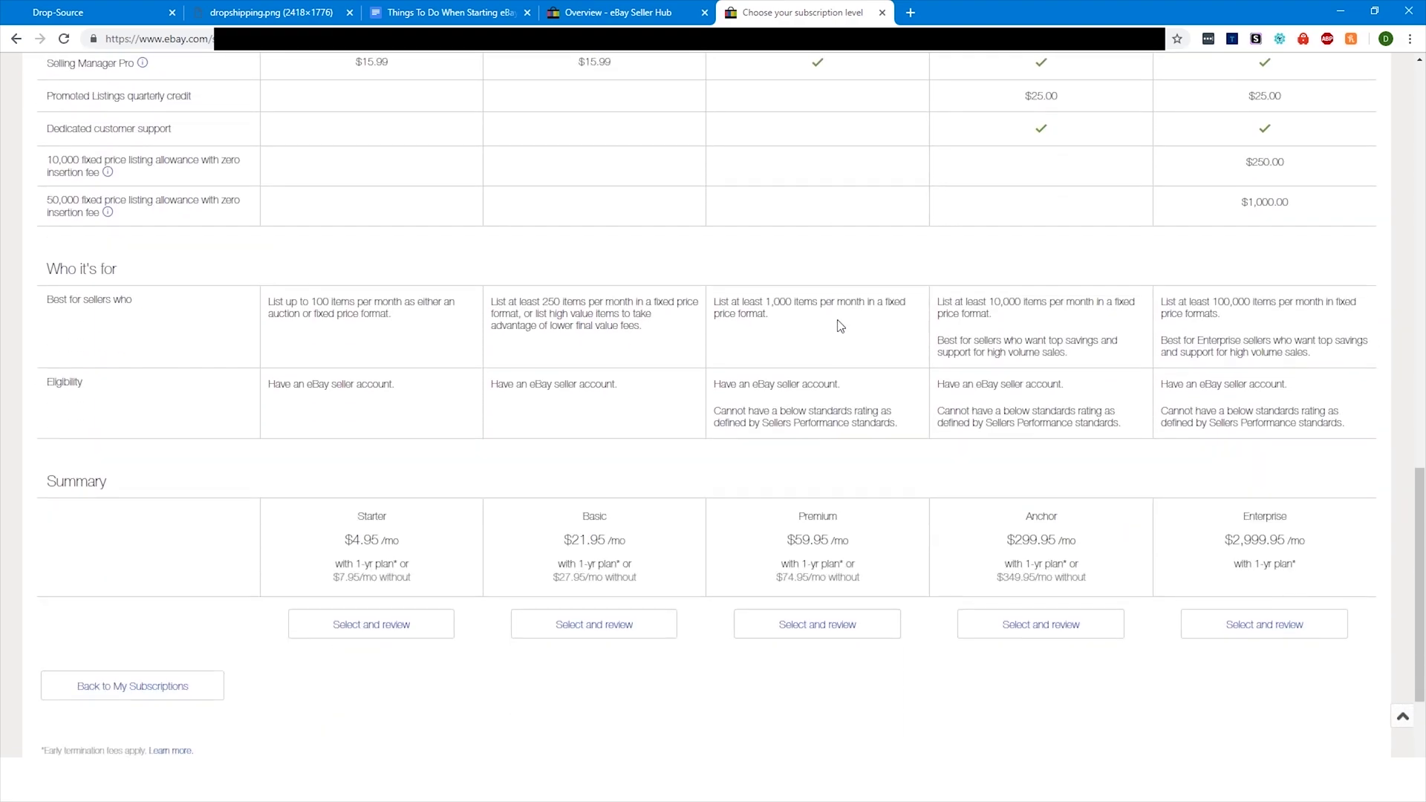
Step: Select the Premium Store plan, switch it to $74.95 monthly billing, and submit the order
{"action": "left_click", "coordinate": [818, 610]}
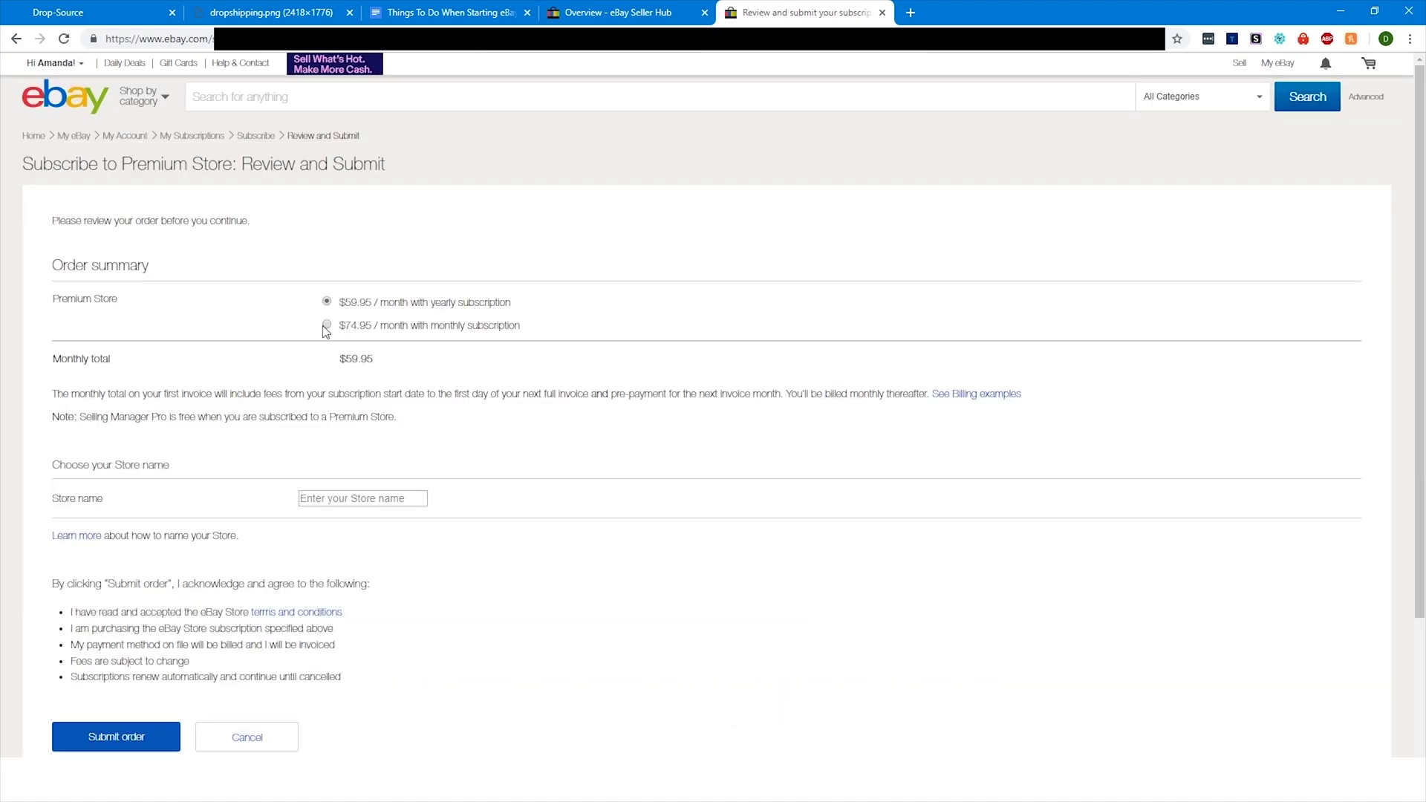
{"action": "left_click", "coordinate": [326, 325]}
{"action": "scroll", "coordinate": [482, 297], "scroll_direction": "down", "scroll_amount": 2}
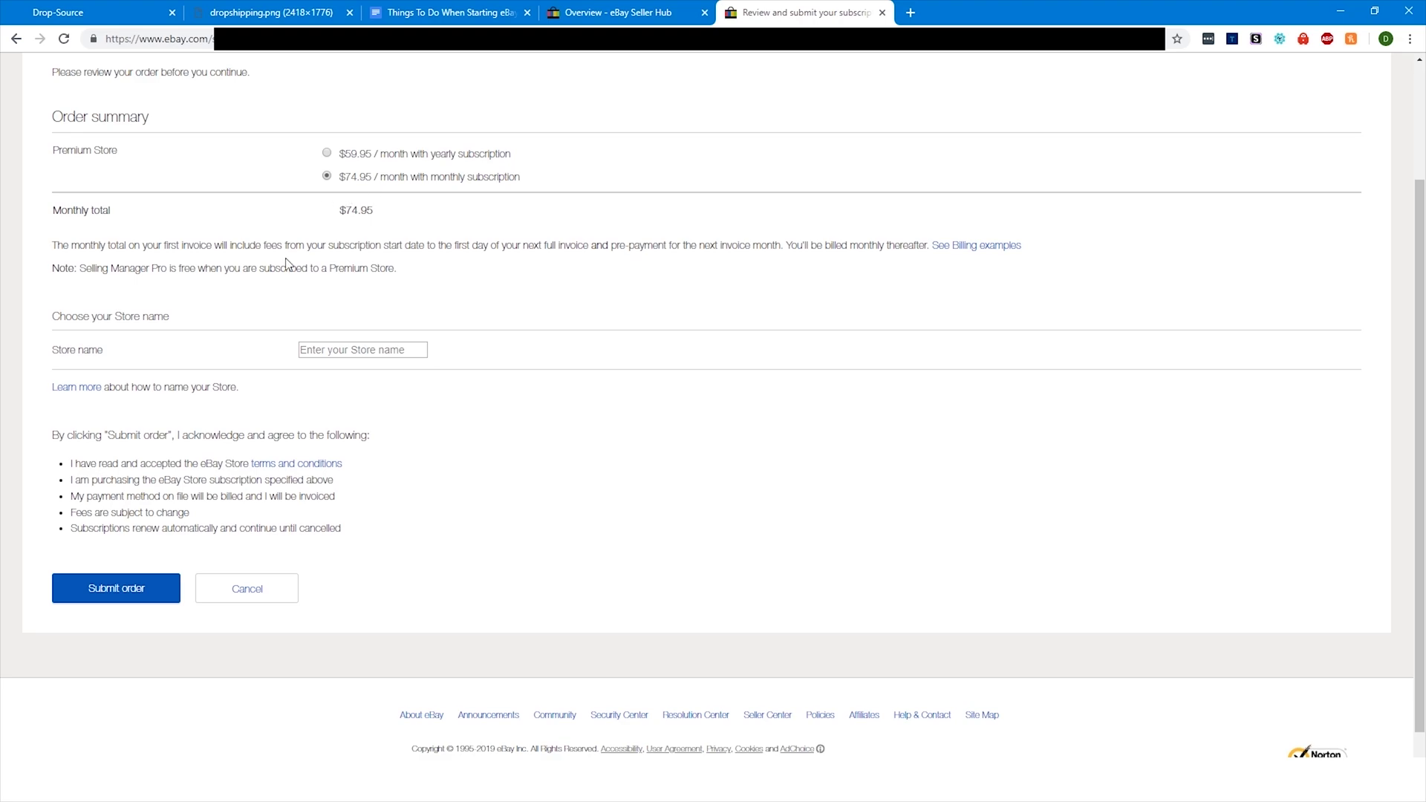
{"action": "left_click", "coordinate": [357, 349]}
{"action": "left_click", "coordinate": [112, 583]}
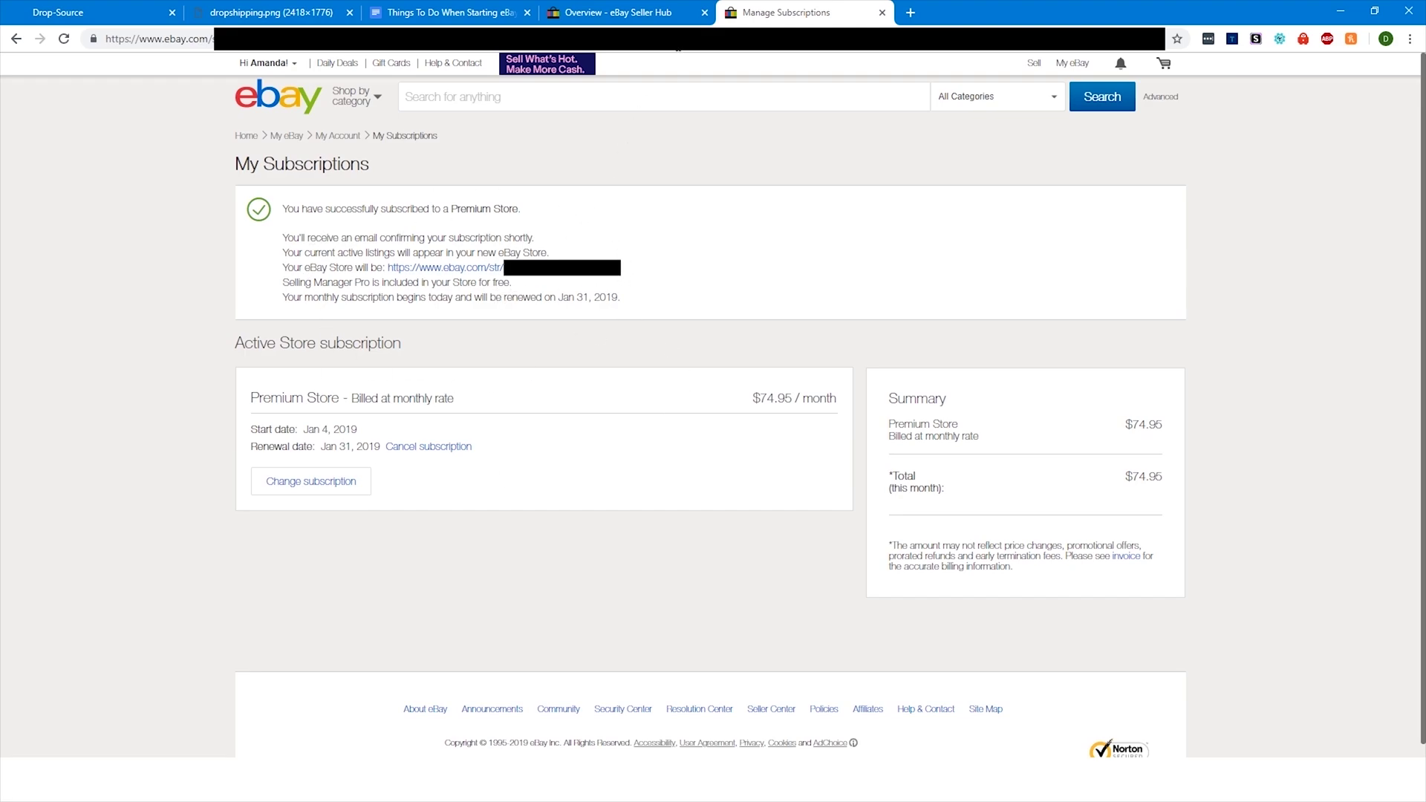
Step: Reload Seller Hub and expand Promotional offers to show the Premium Store's 1,000 free listings
{"action": "left_click", "coordinate": [657, 14]}
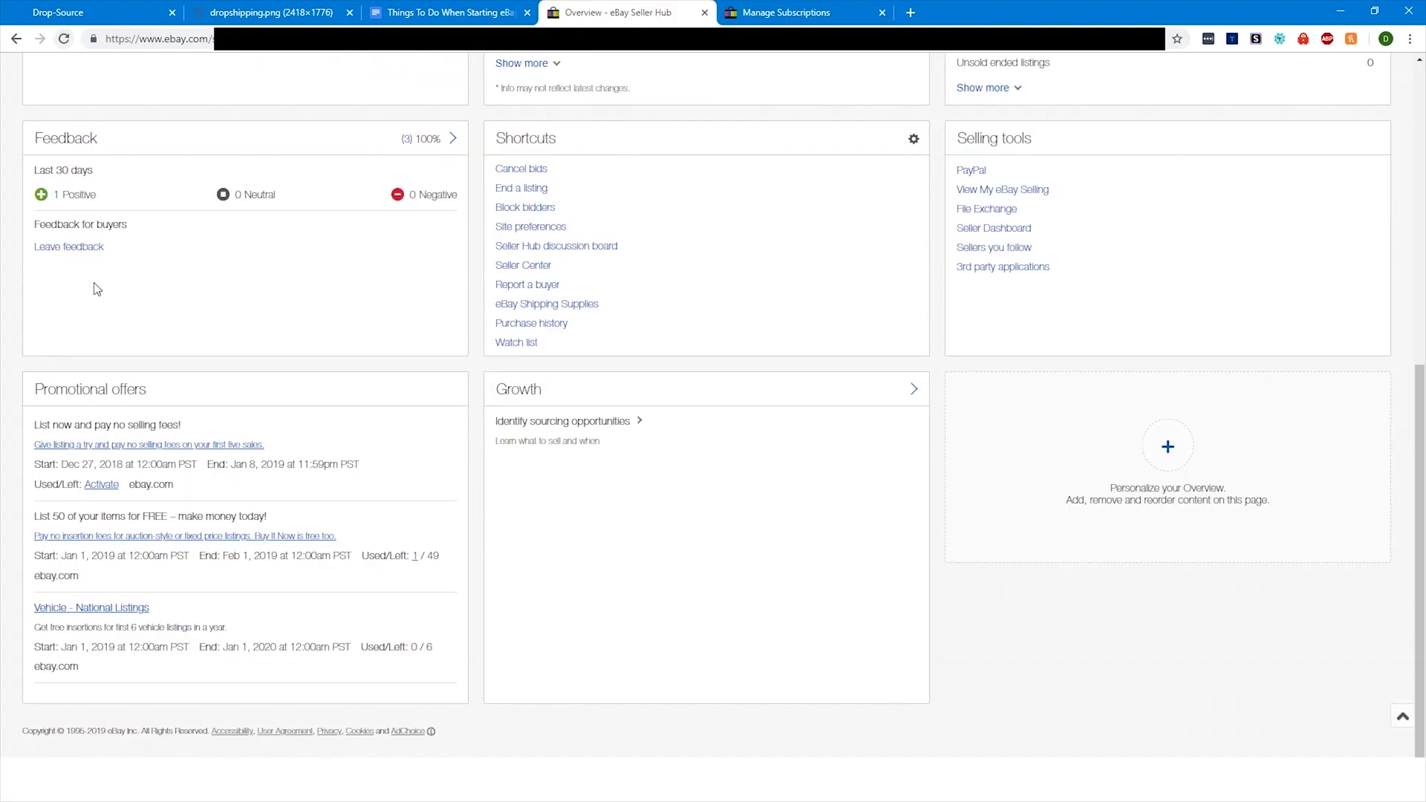
{"action": "left_click", "coordinate": [64, 38]}
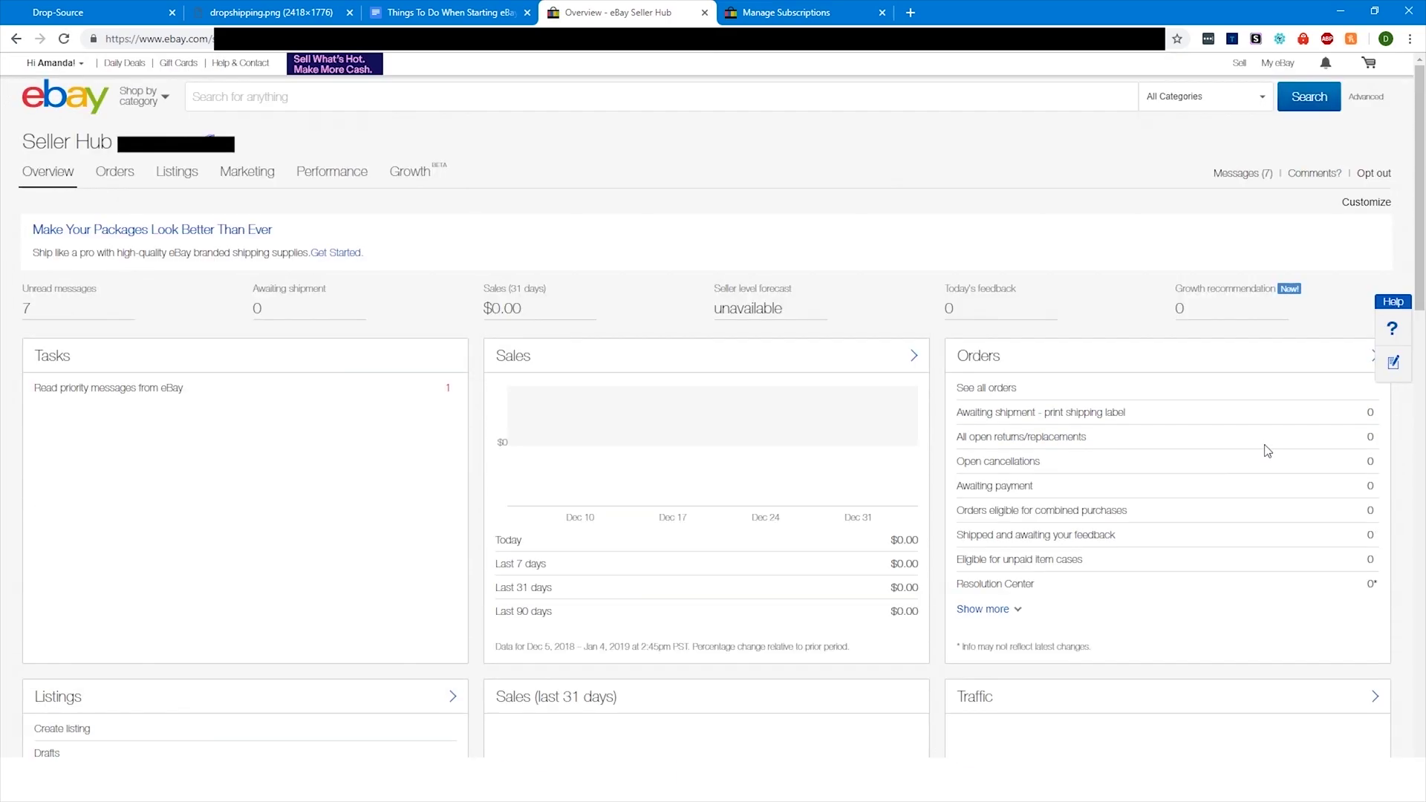
{"action": "scroll", "coordinate": [1254, 446], "scroll_direction": "down", "scroll_amount": 12}
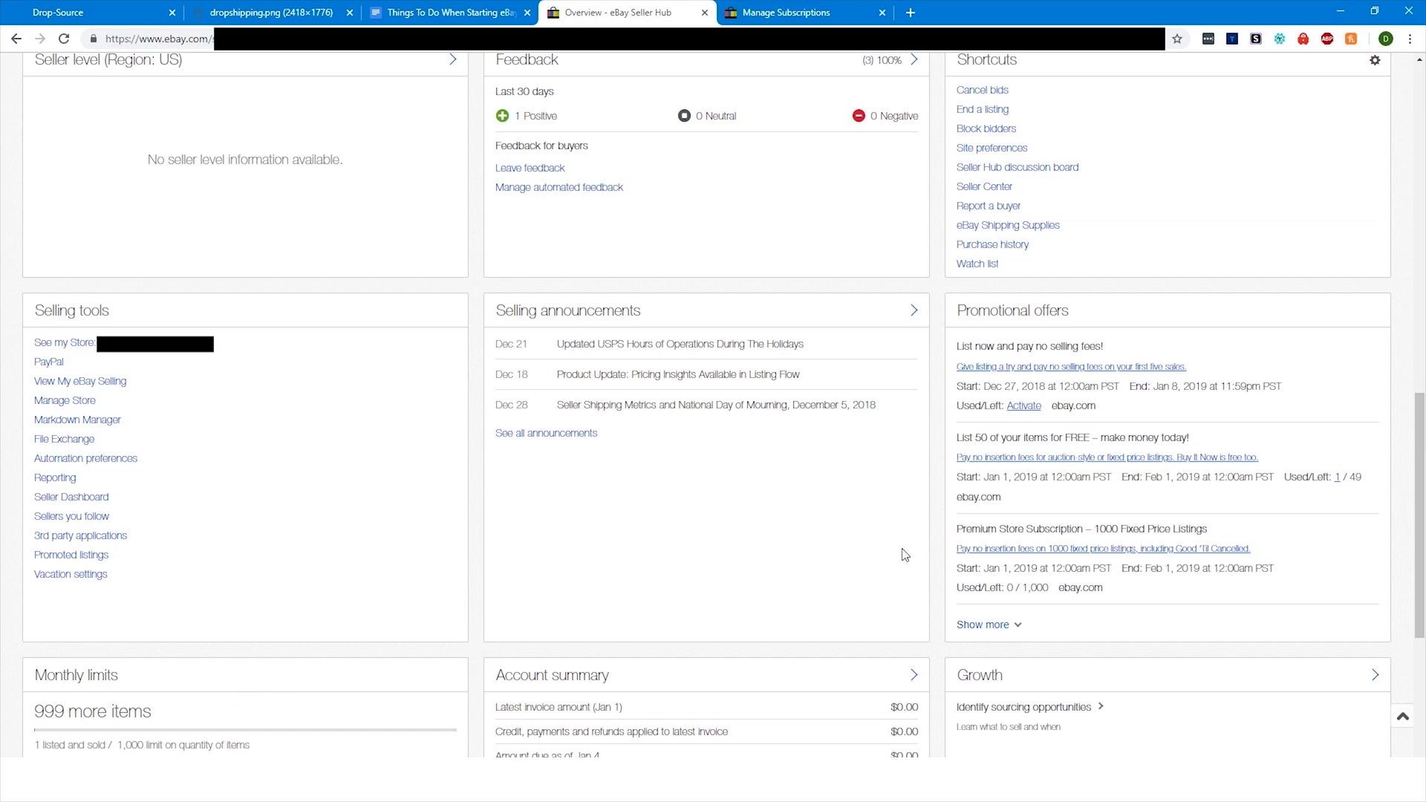
{"action": "scroll", "coordinate": [917, 541], "scroll_direction": "down", "scroll_amount": 3}
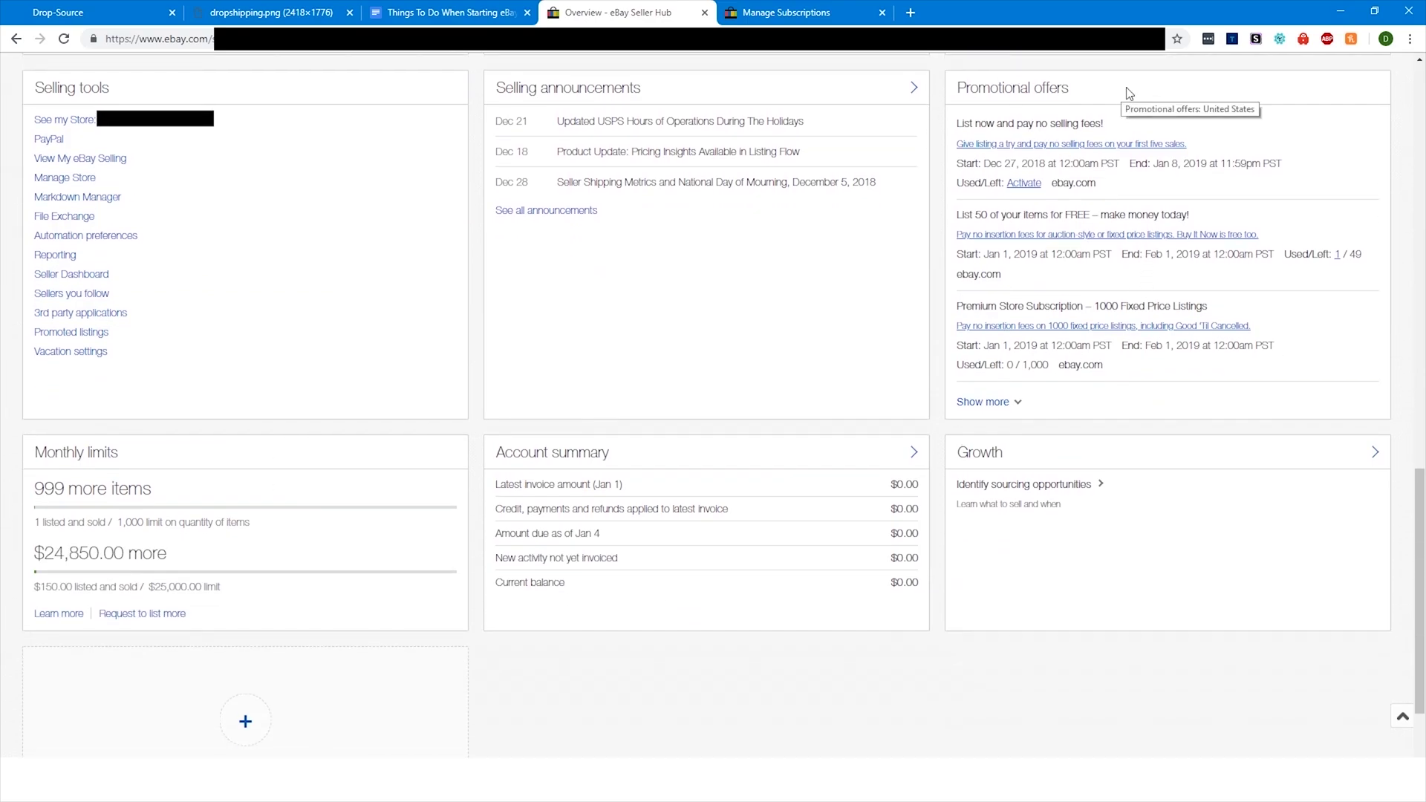
{"action": "left_click", "coordinate": [1011, 404]}
{"action": "left_click_drag", "start_coordinate": [962, 306], "coordinate": [1203, 304]}
{"action": "left_click", "coordinate": [1139, 304]}
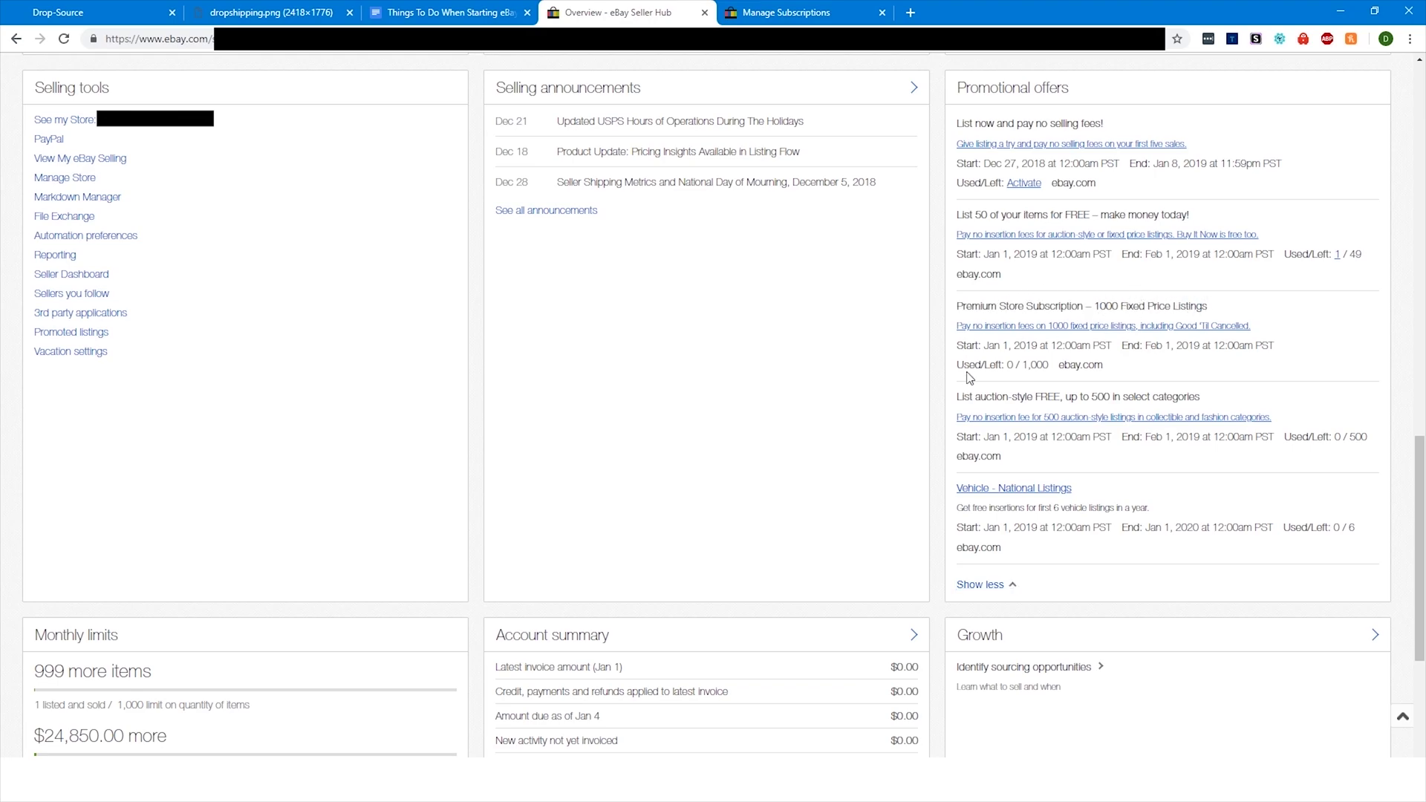
{"action": "left_click_drag", "start_coordinate": [994, 362], "coordinate": [1021, 364]}
{"action": "left_click", "coordinate": [1013, 366]}
{"action": "double_click", "coordinate": [1025, 362]}
{"action": "left_click", "coordinate": [1062, 392]}
Step: Highlight the Monthly limits card's 999 items and $24,850.00 remaining selling limit
{"action": "scroll", "coordinate": [143, 671], "scroll_direction": "down", "scroll_amount": 2}
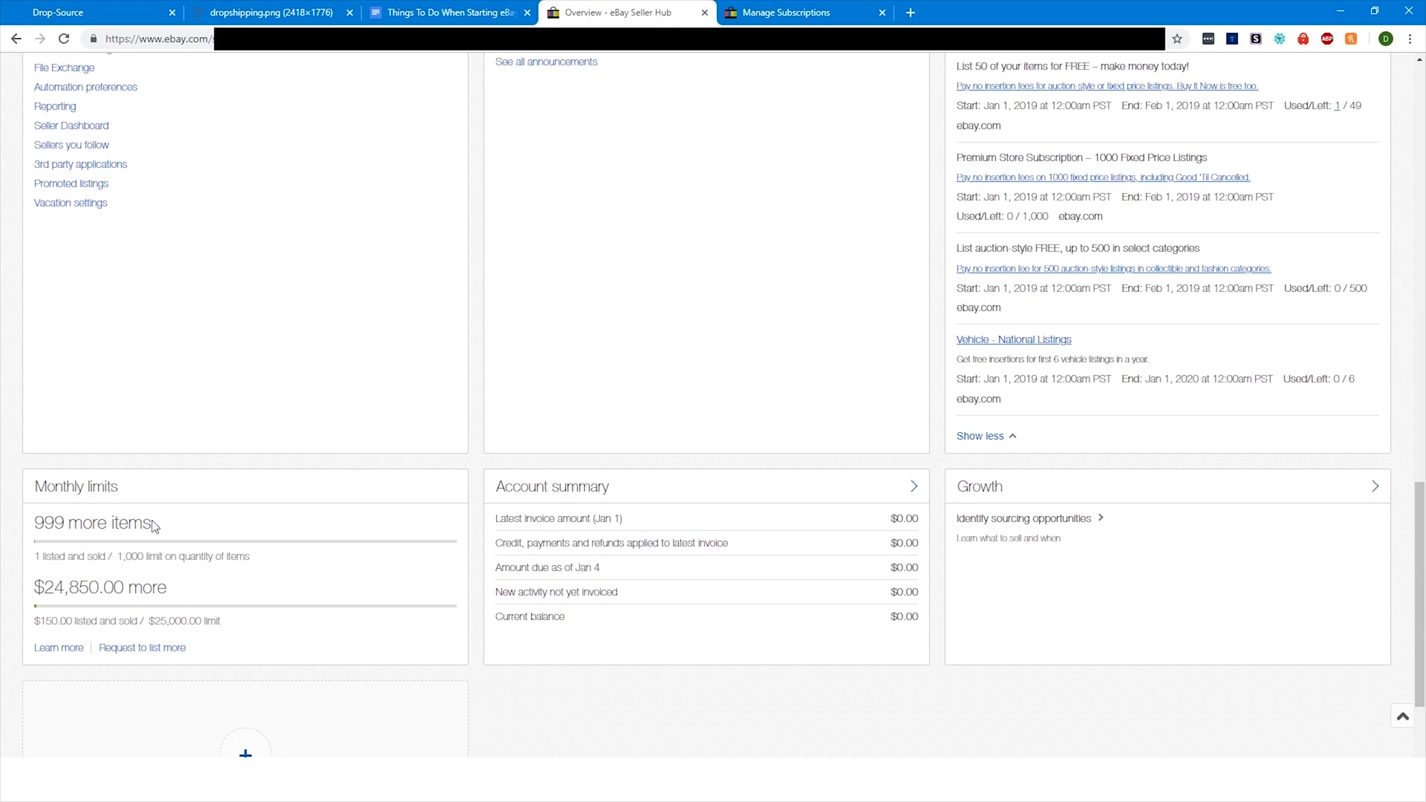
{"action": "left_click_drag", "start_coordinate": [38, 518], "coordinate": [64, 522]}
{"action": "left_click_drag", "start_coordinate": [42, 587], "coordinate": [128, 594]}
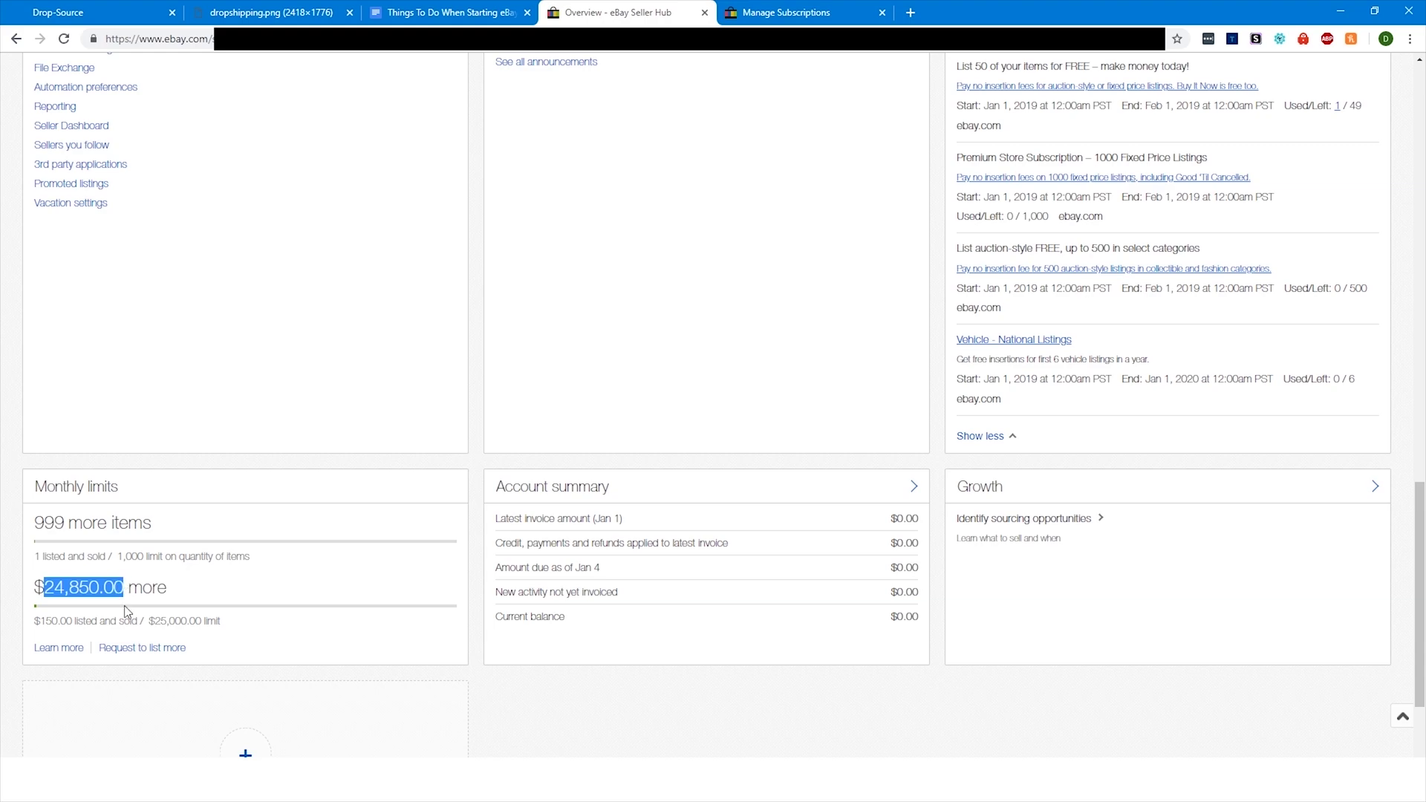
{"action": "left_click", "coordinate": [42, 521]}
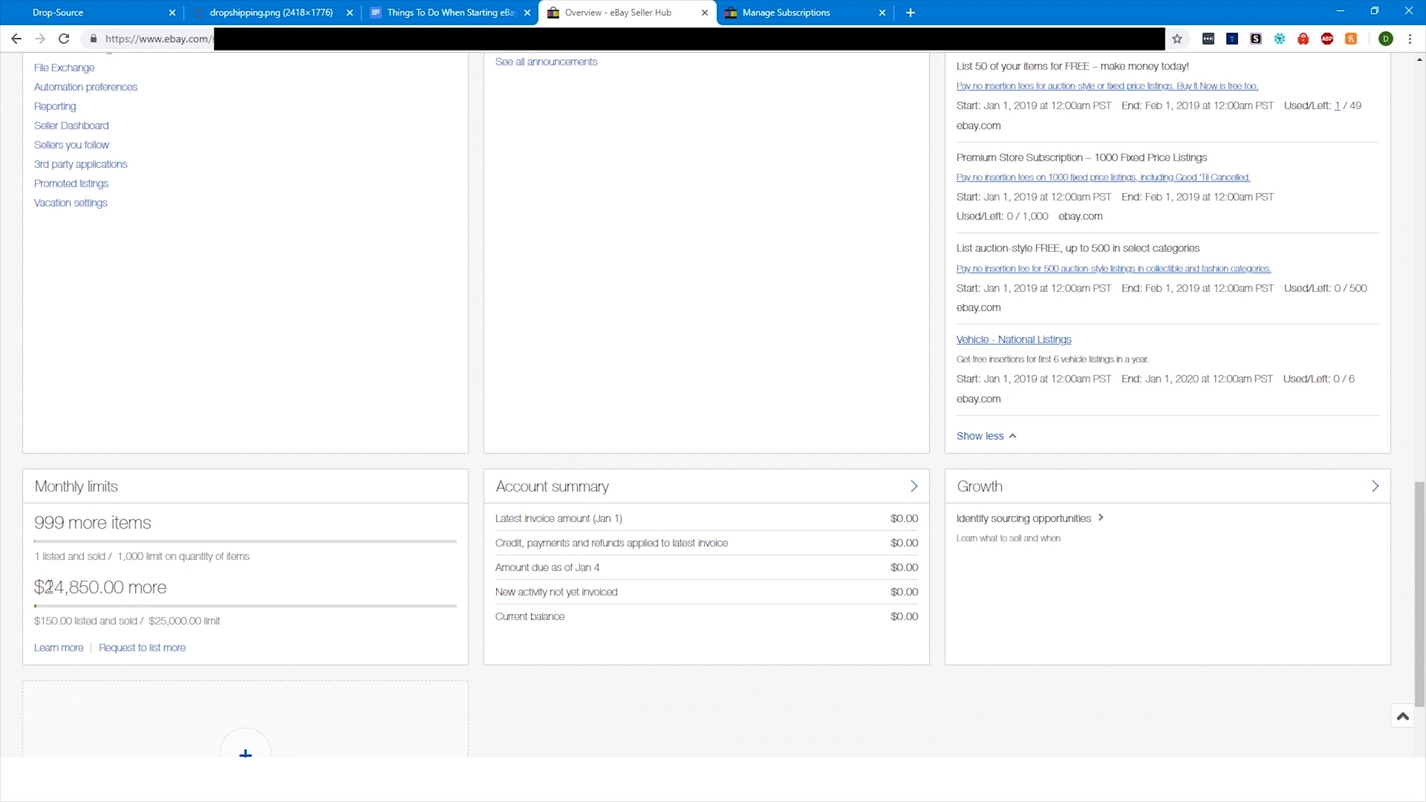
{"action": "left_click_drag", "start_coordinate": [46, 587], "coordinate": [117, 592]}
{"action": "left_click", "coordinate": [76, 530]}
{"action": "left_click_drag", "start_coordinate": [37, 520], "coordinate": [63, 528]}
{"action": "scroll", "coordinate": [287, 595], "scroll_direction": "up", "scroll_amount": 1}
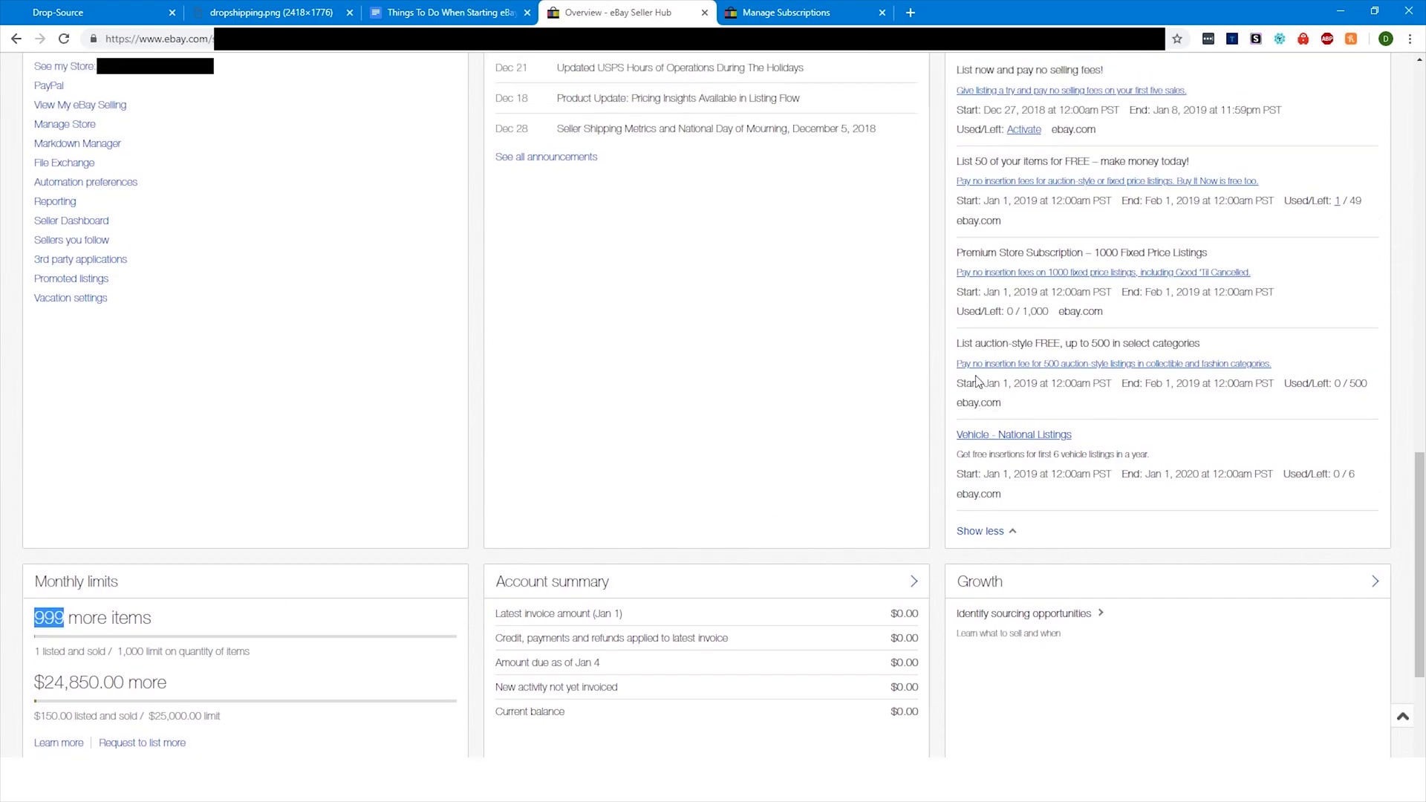
{"action": "scroll", "coordinate": [977, 371], "scroll_direction": "up", "scroll_amount": 15}
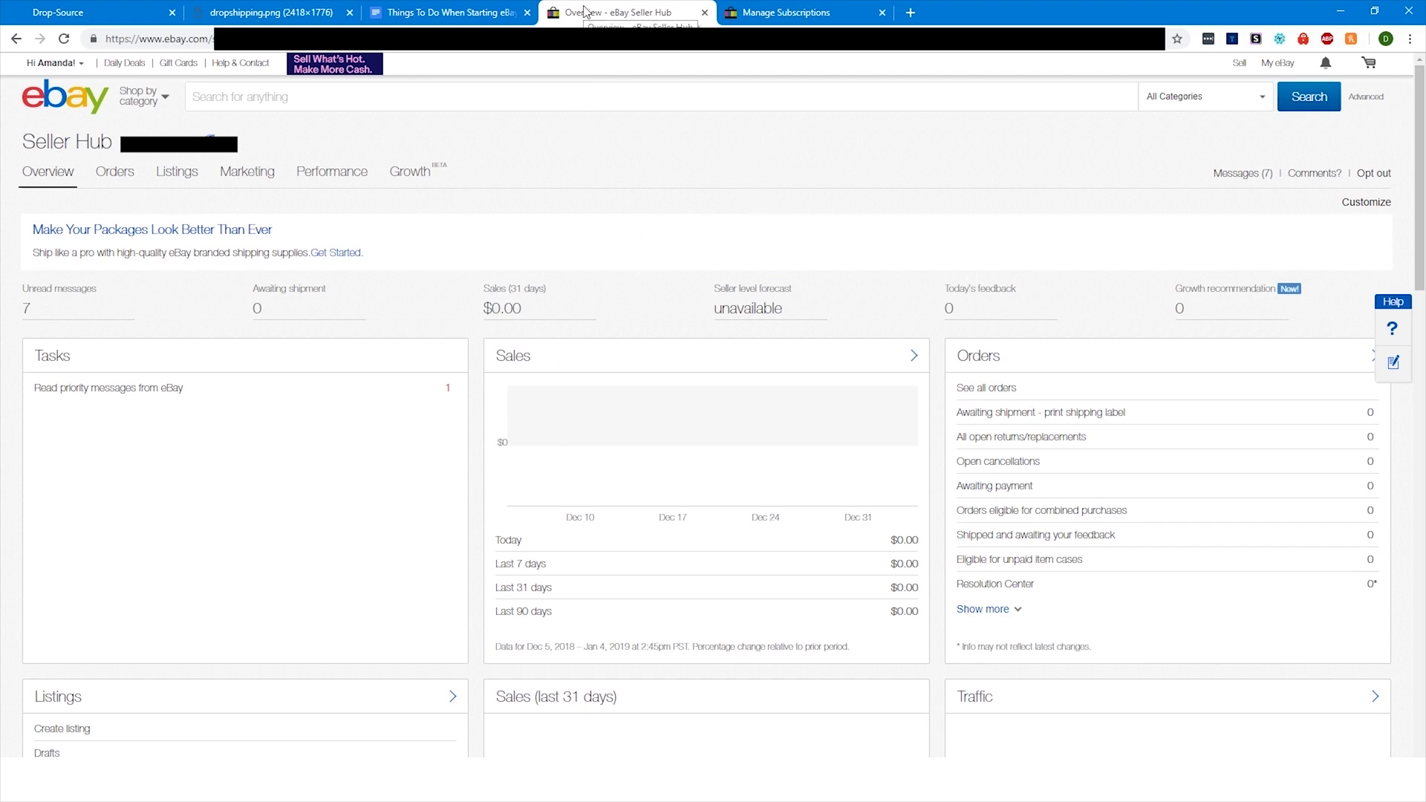
{"action": "right_click", "coordinate": [257, 312]}
{"action": "left_click", "coordinate": [289, 323]}
{"action": "left_click", "coordinate": [778, 9]}
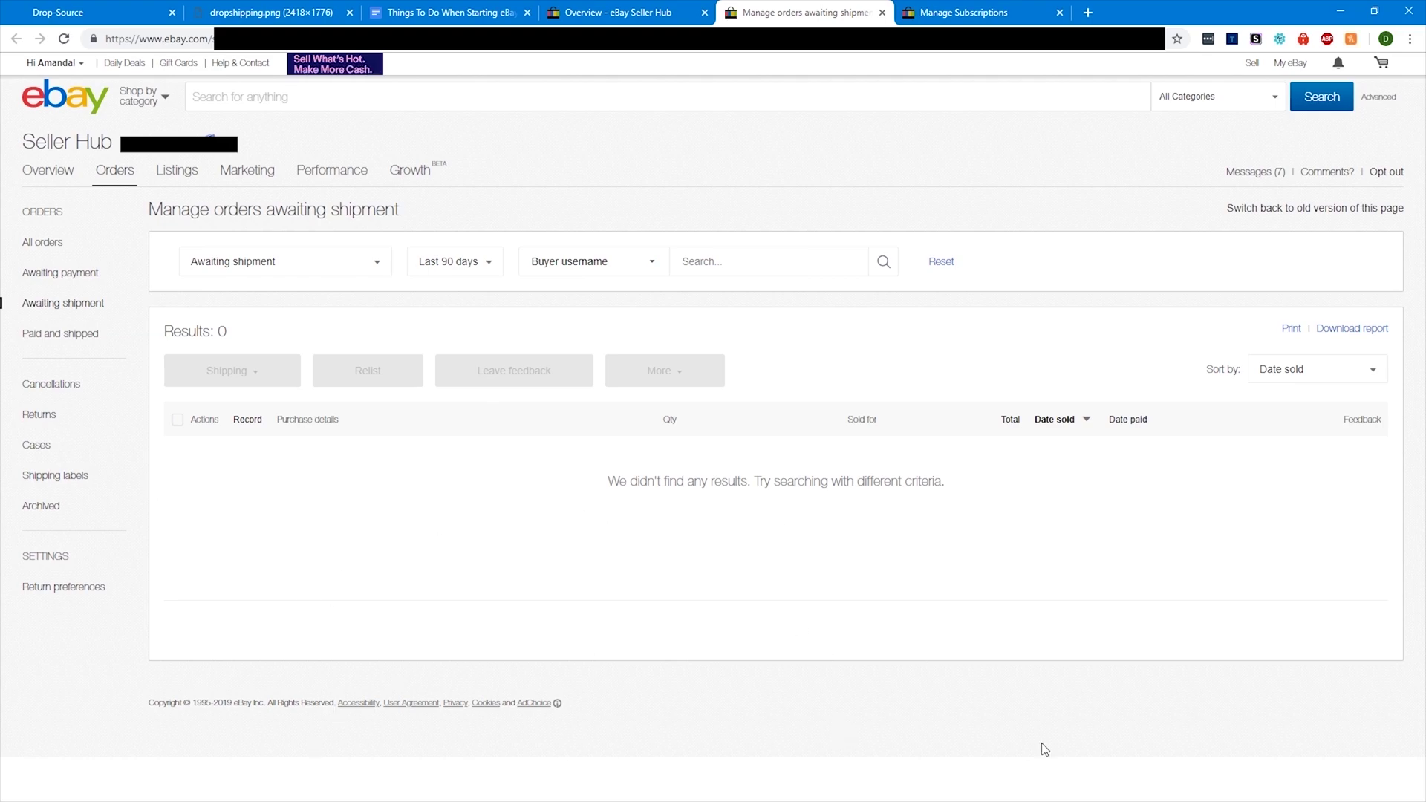
{"action": "left_click", "coordinate": [882, 13]}
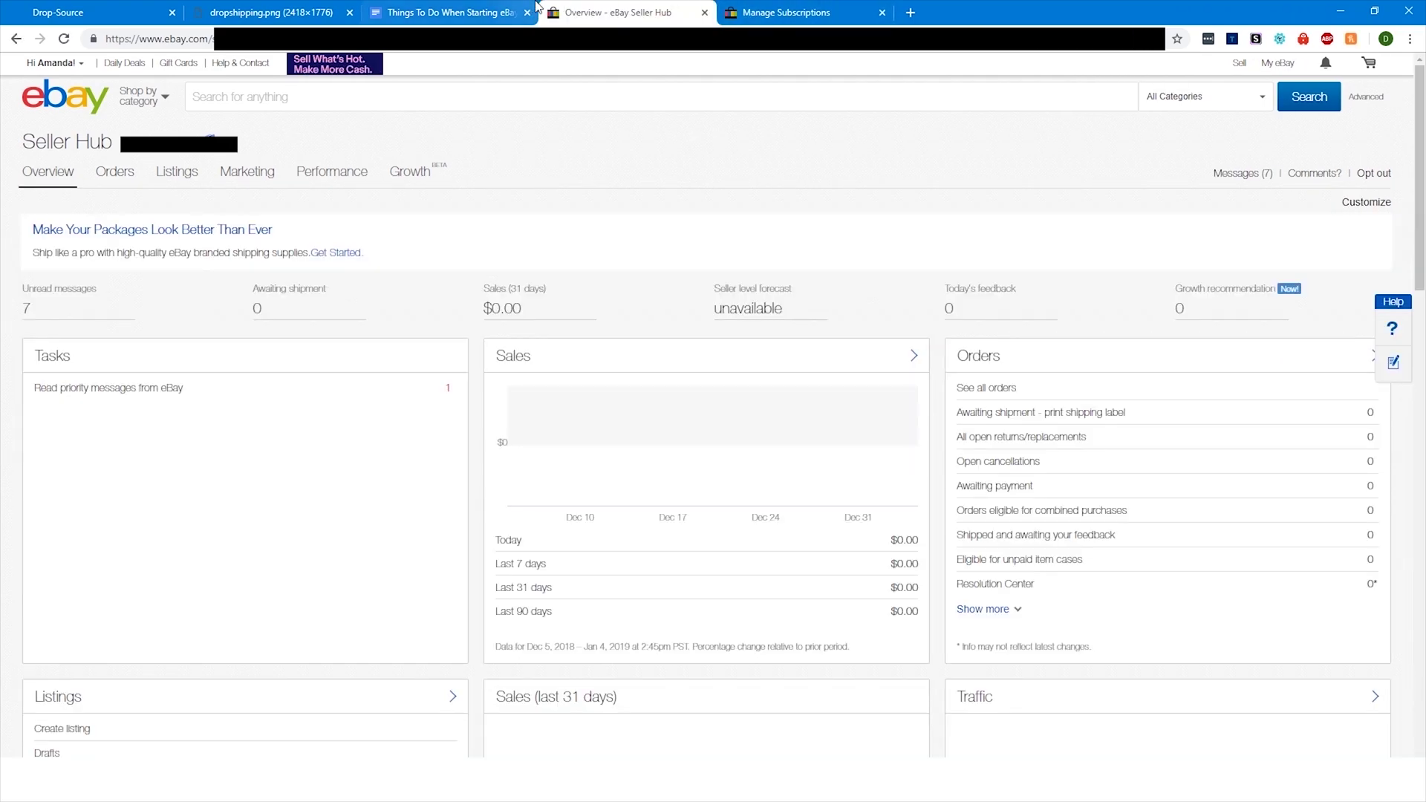
{"action": "left_click_drag", "start_coordinate": [718, 309], "coordinate": [762, 308]}
{"action": "left_click", "coordinate": [748, 288]}
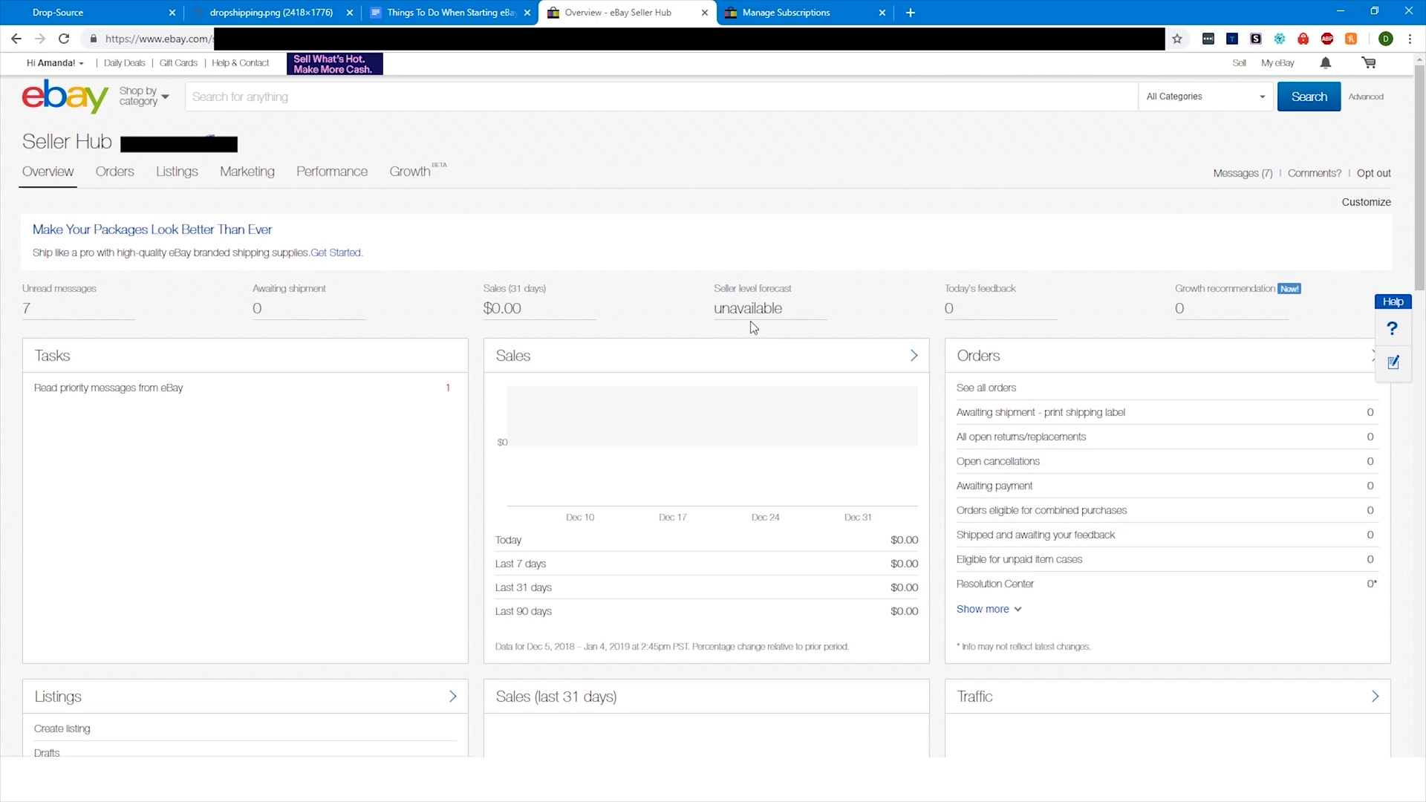
Step: Open an item from the Seller Hub Listings menu
{"action": "mouse_move", "coordinate": [194, 185]}
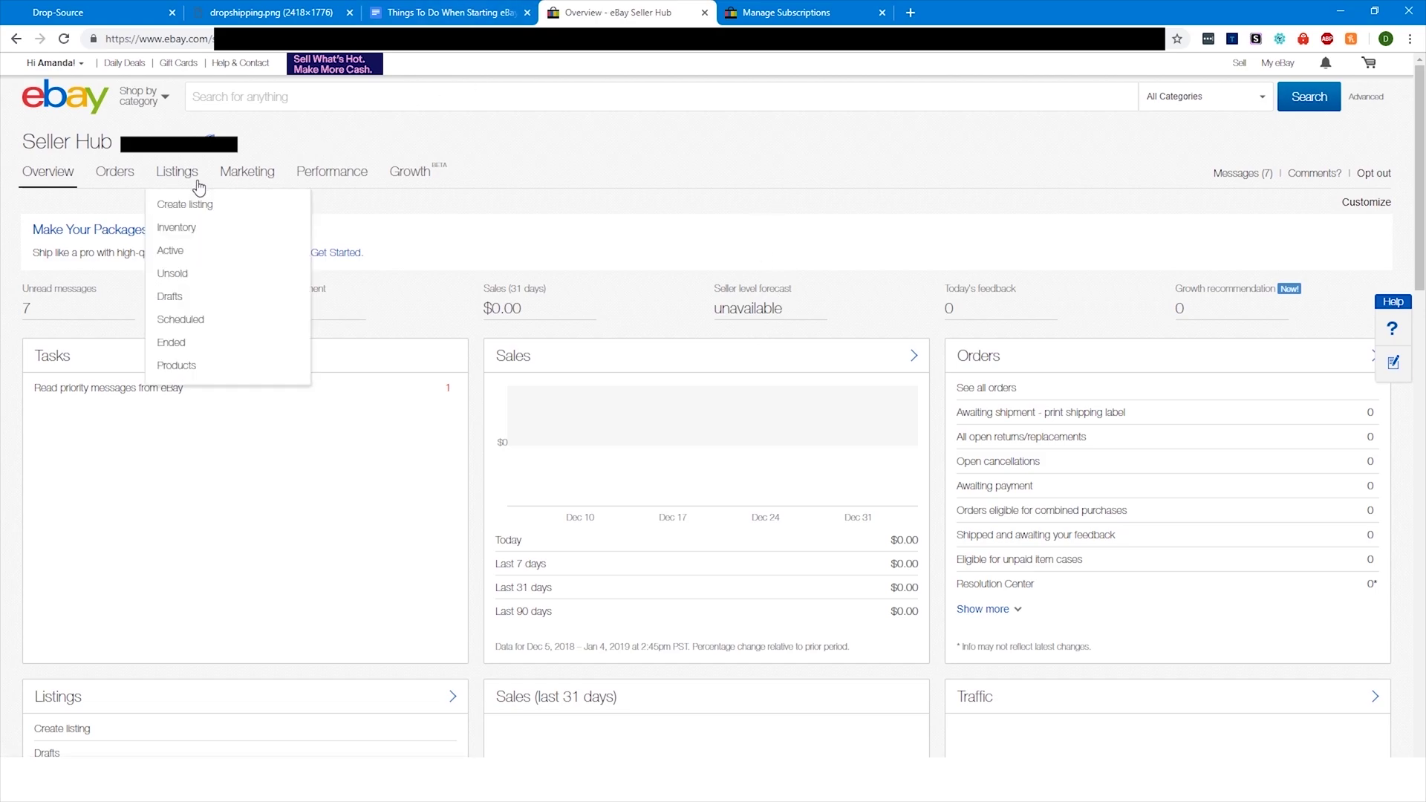
{"action": "left_click", "coordinate": [175, 238]}
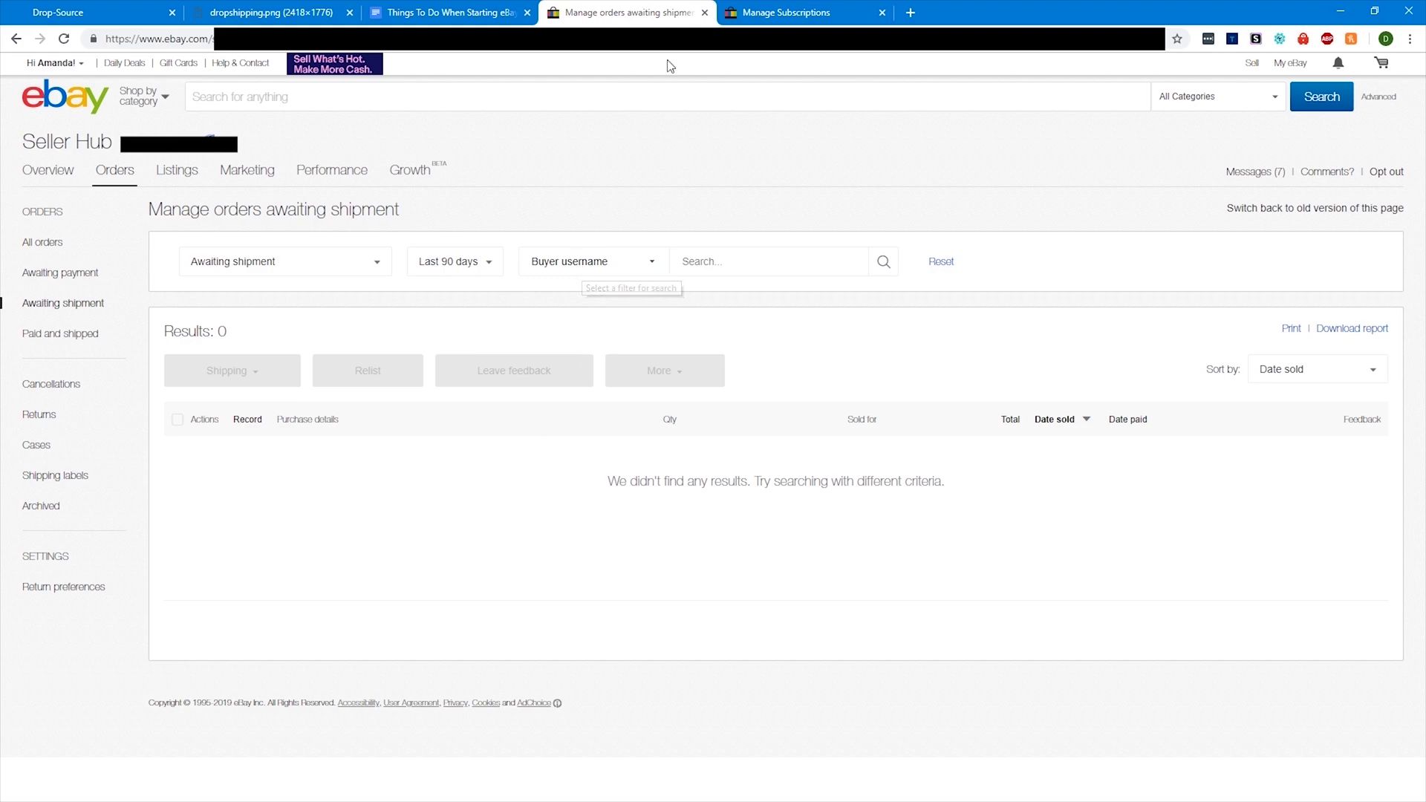
Step: Go back to the Seller Hub Overview and highlight 'unavailable' under Seller level forecast
{"action": "left_click", "coordinate": [797, 20]}
{"action": "left_click", "coordinate": [661, 10]}
{"action": "left_click", "coordinate": [15, 41]}
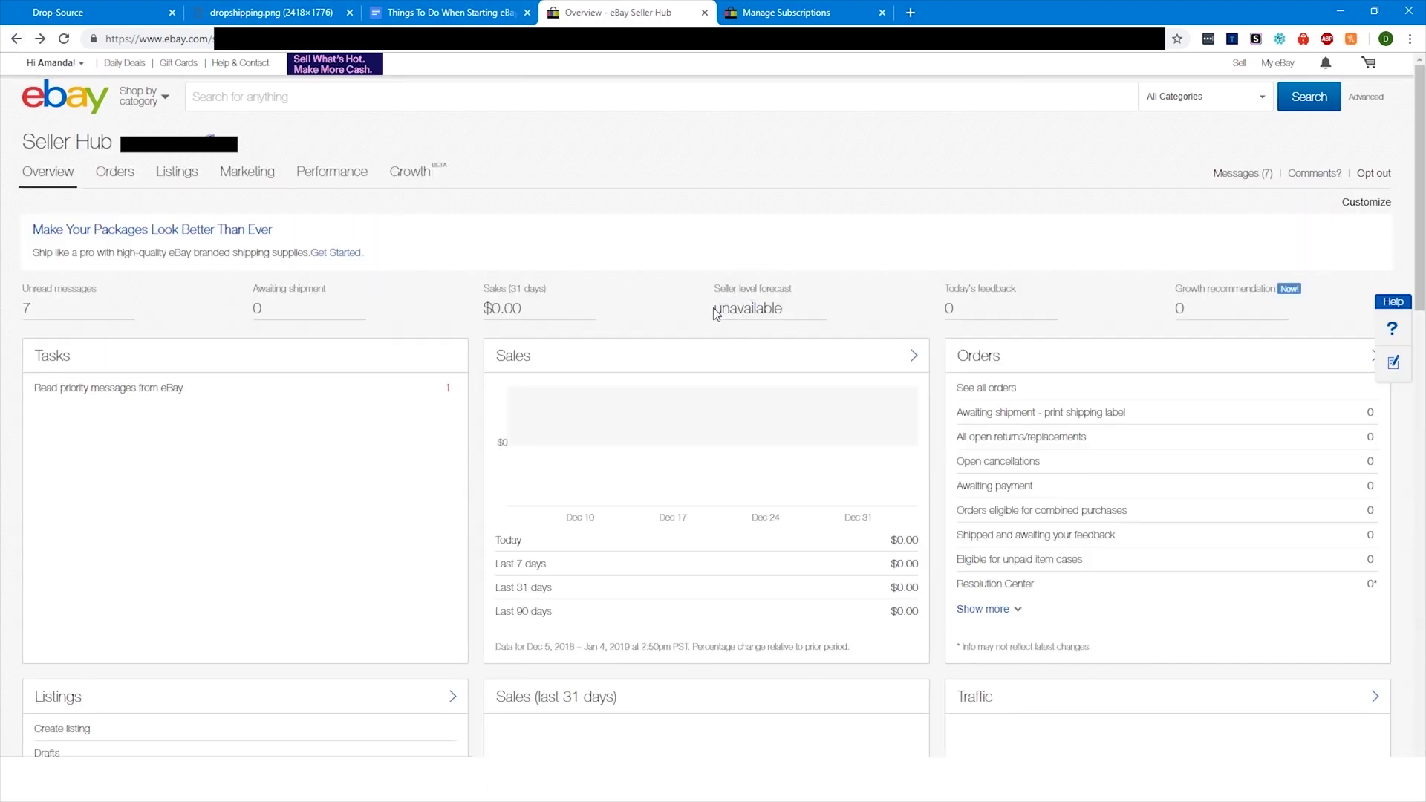
{"action": "triple_click", "coordinate": [733, 309]}
{"action": "left_click", "coordinate": [724, 311]}
{"action": "double_click", "coordinate": [725, 310]}
{"action": "left_click", "coordinate": [771, 329]}
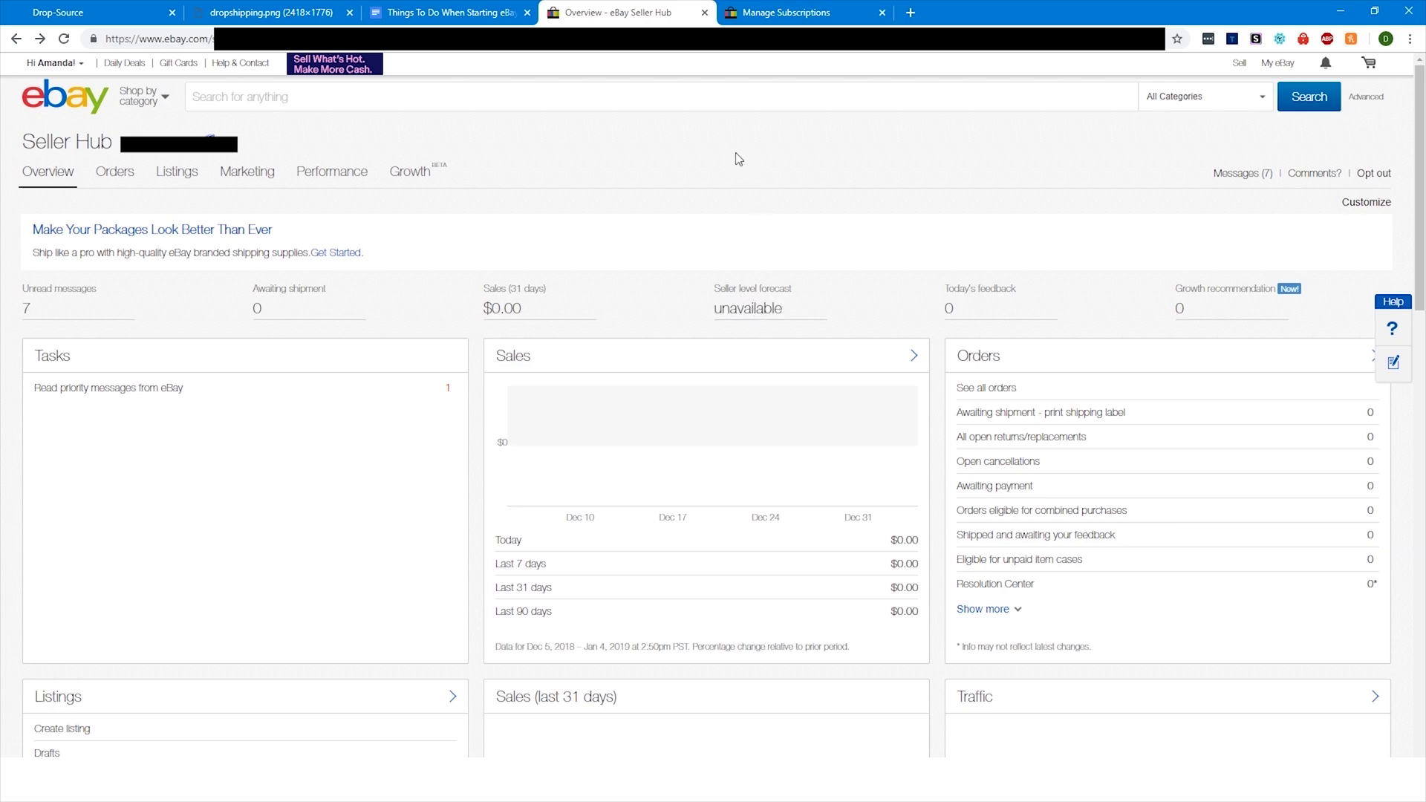